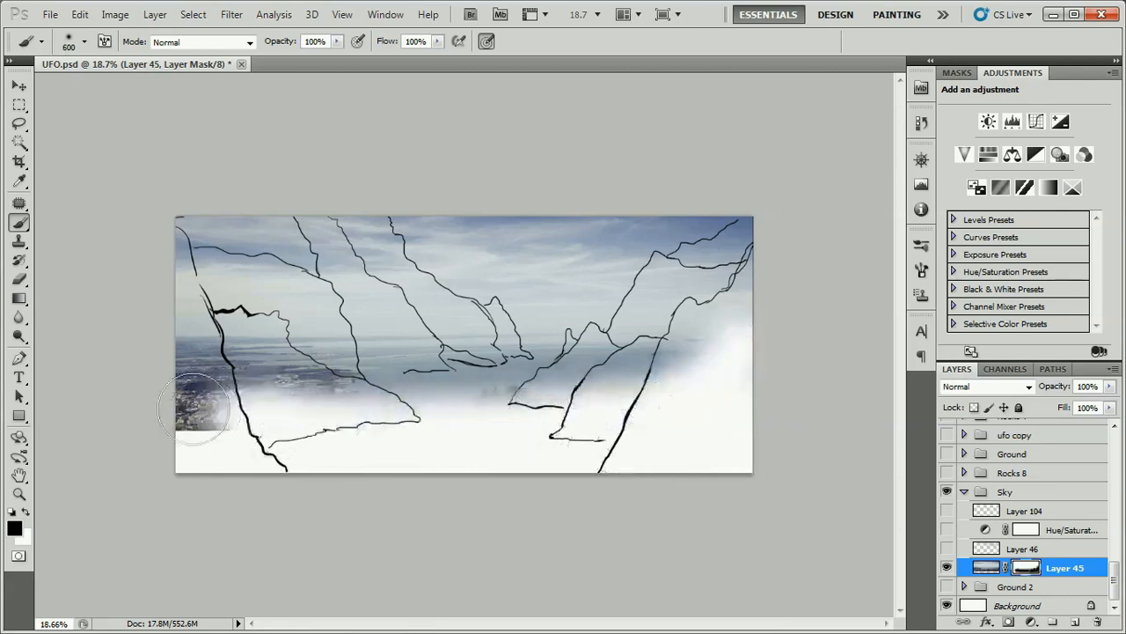
Lower the brush opacity and paint on Layer 45's mask to fade out the dark ground at the sky image's lower left.
left_click(337, 42)
left_click_drag(299, 61, 293, 61)
mouse_move(315, 431)
left_mouse_down()
mouse_move(189, 378)
mouse_move(214, 360)
left_mouse_up()
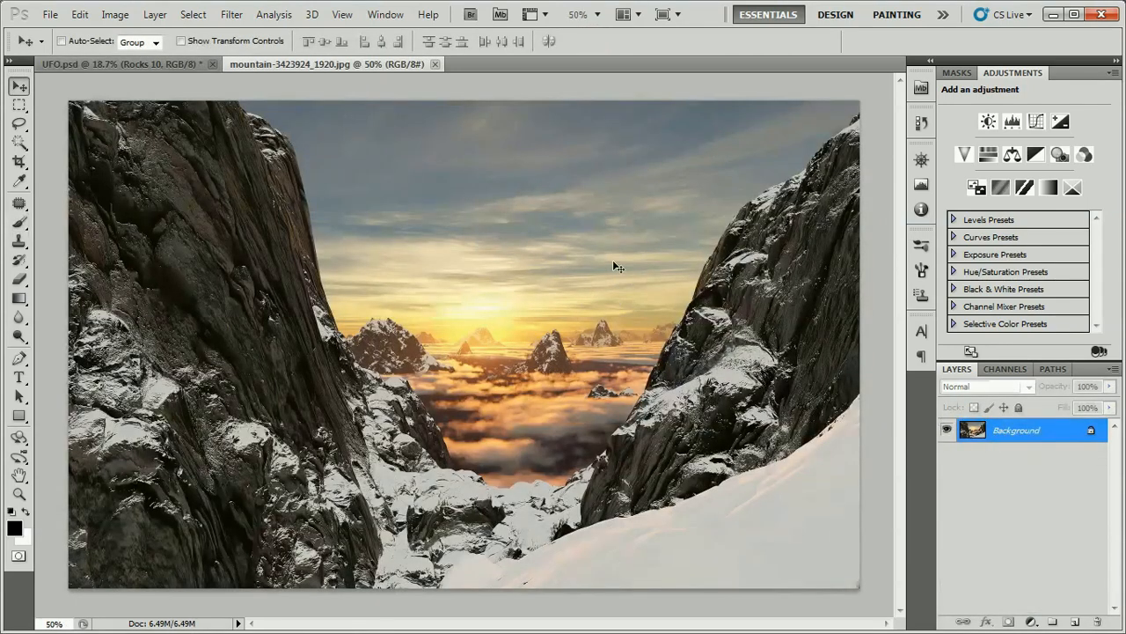
Outline the left-hand cliff in mountain-3423924_1920.jpg with a freehand Lasso selection.
key("l")
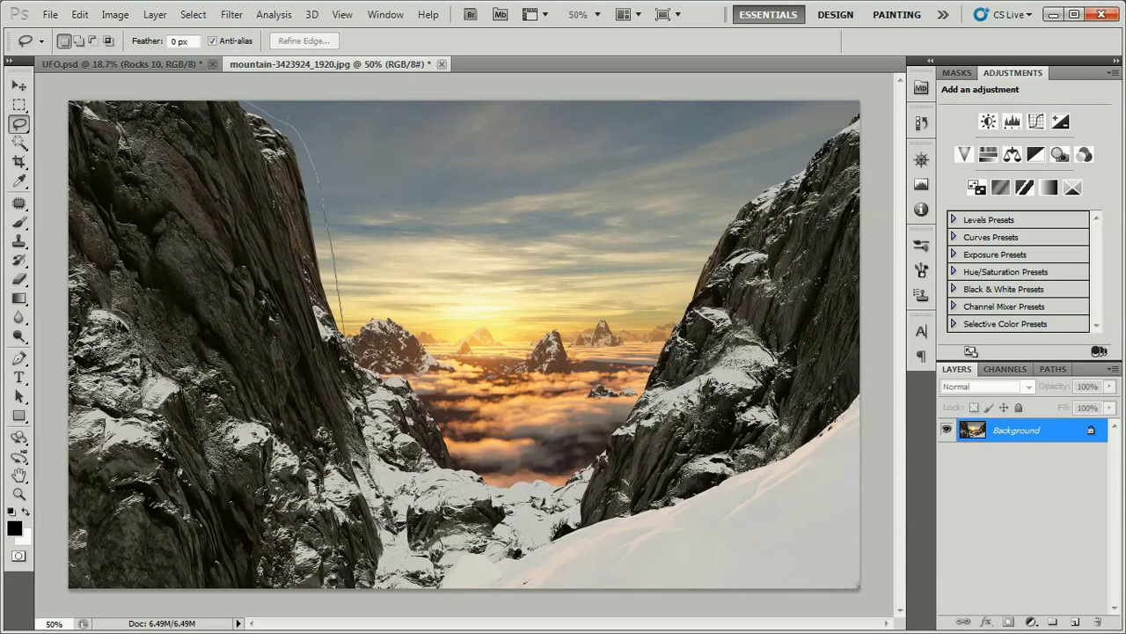
left_click_drag(521, 484, 362, 588)
left_click_drag(151, 568, 154, 110)
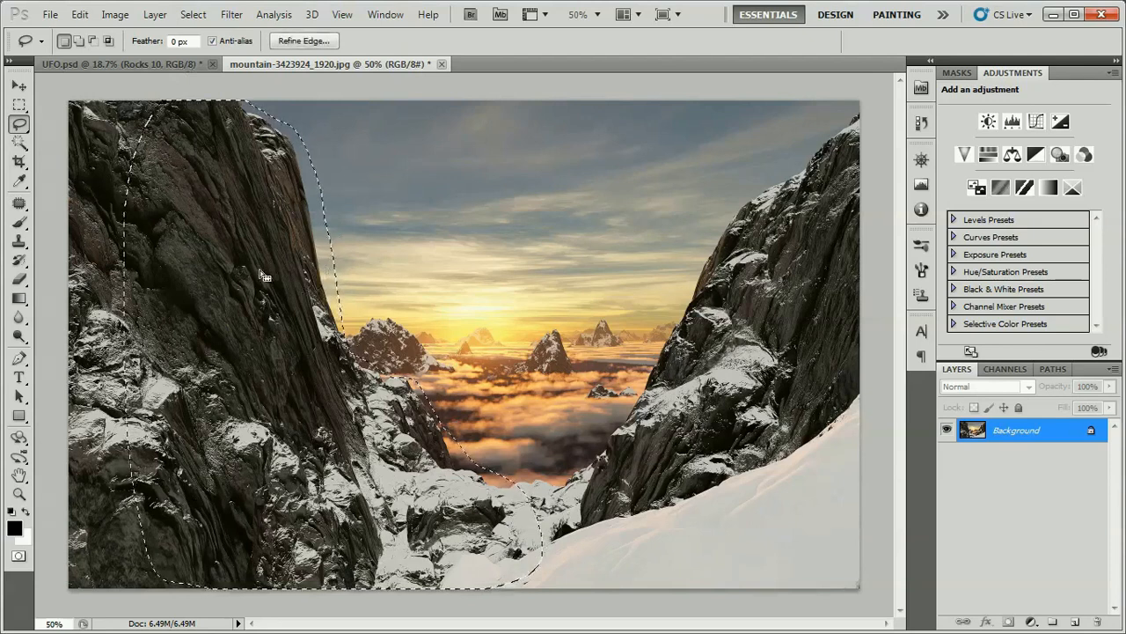
Move the selected cliff into UFO.psd and place it at the canvas's left edge.
key("v")
left_click_drag(183, 119, 448, 387)
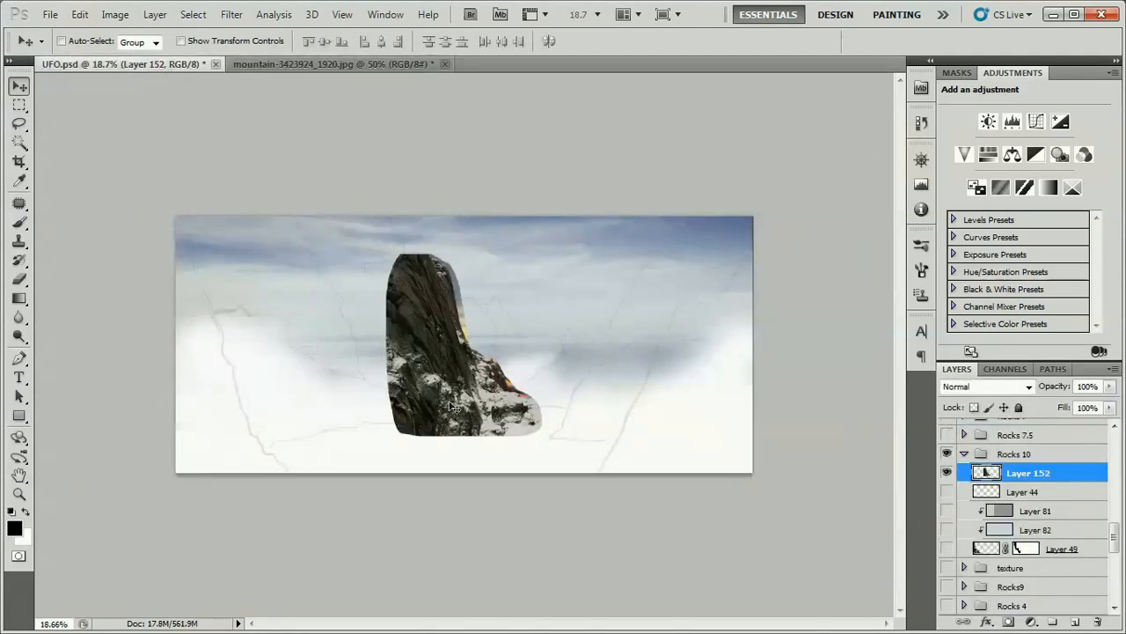
left_click_drag(449, 402, 237, 392)
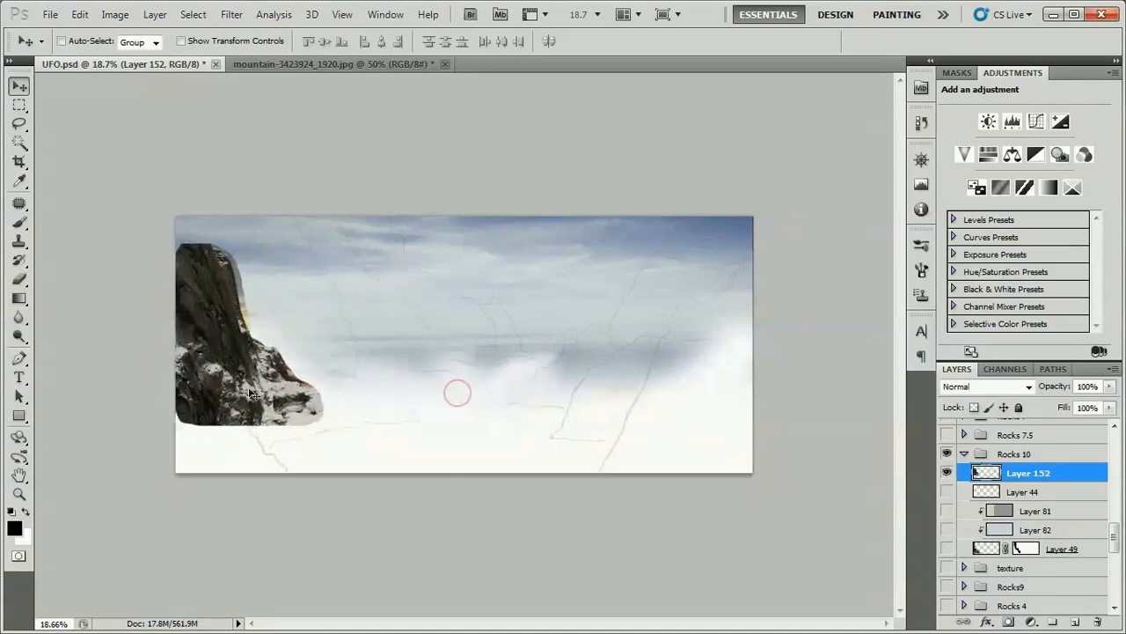
Scale the cliff to 162.5% with Free Transform and shift it down and left to fit the left-hand sketch outline.
key("ctrl+t")
left_click_drag(327, 438, 384, 478)
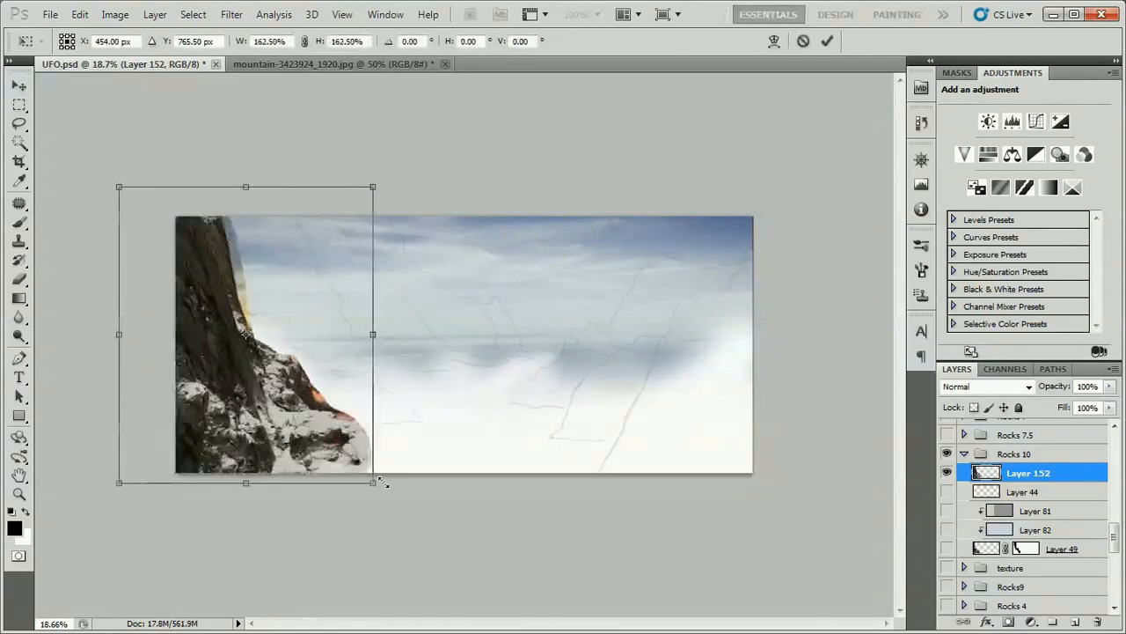
left_click_drag(290, 405, 282, 431)
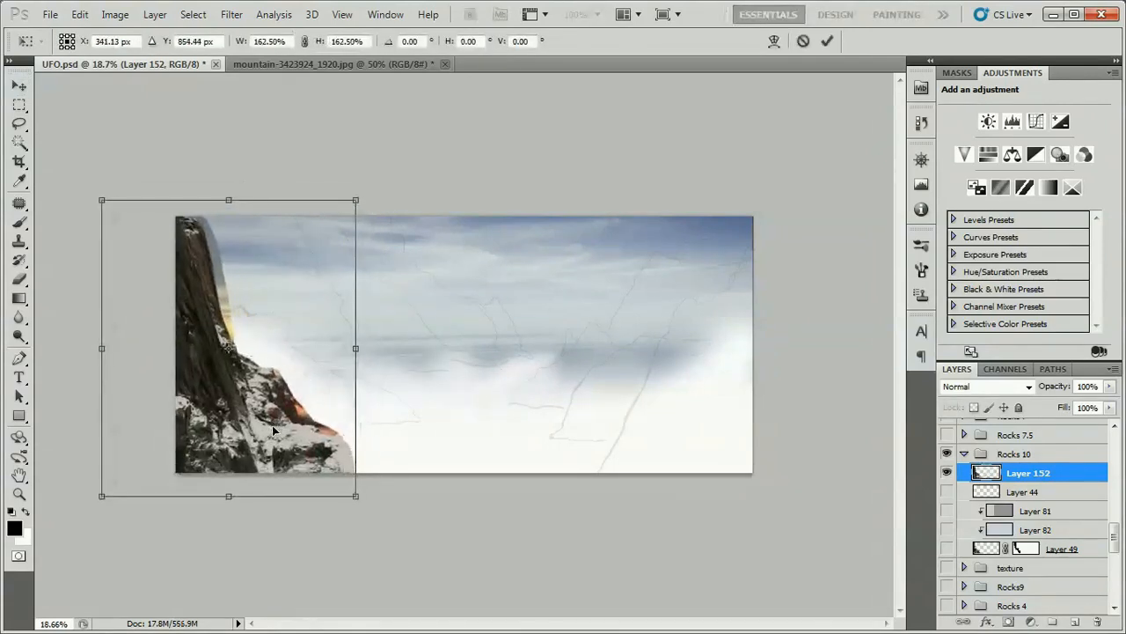
key("Return")
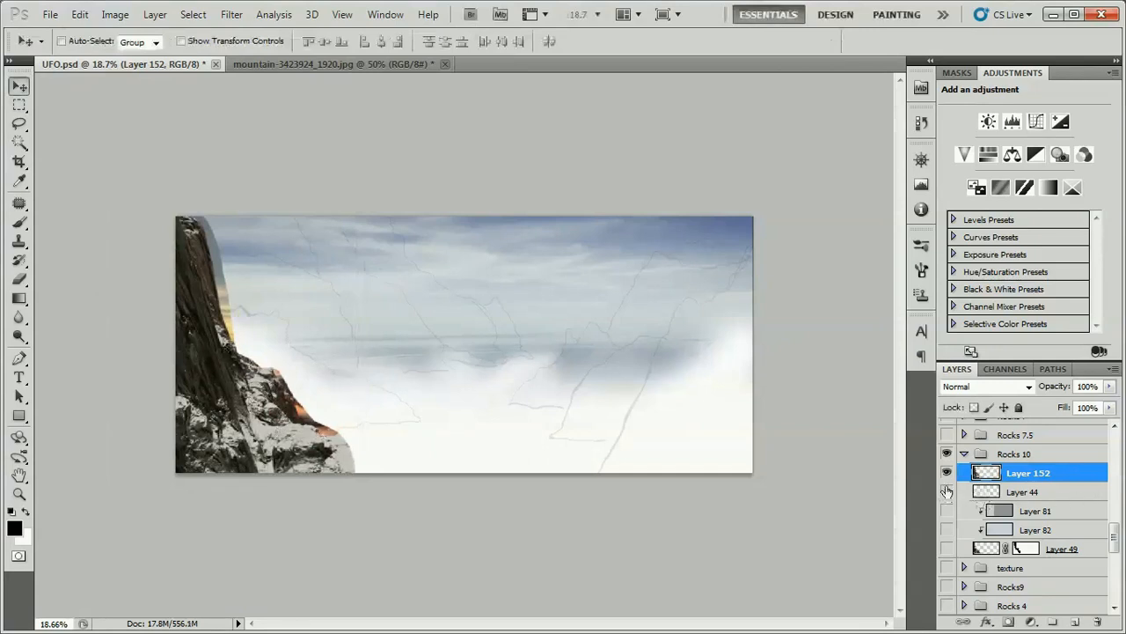
Hide Layer 152 in the Rocks 10 group and show the prepared, masked cliff on Layer 49.
left_click(947, 473)
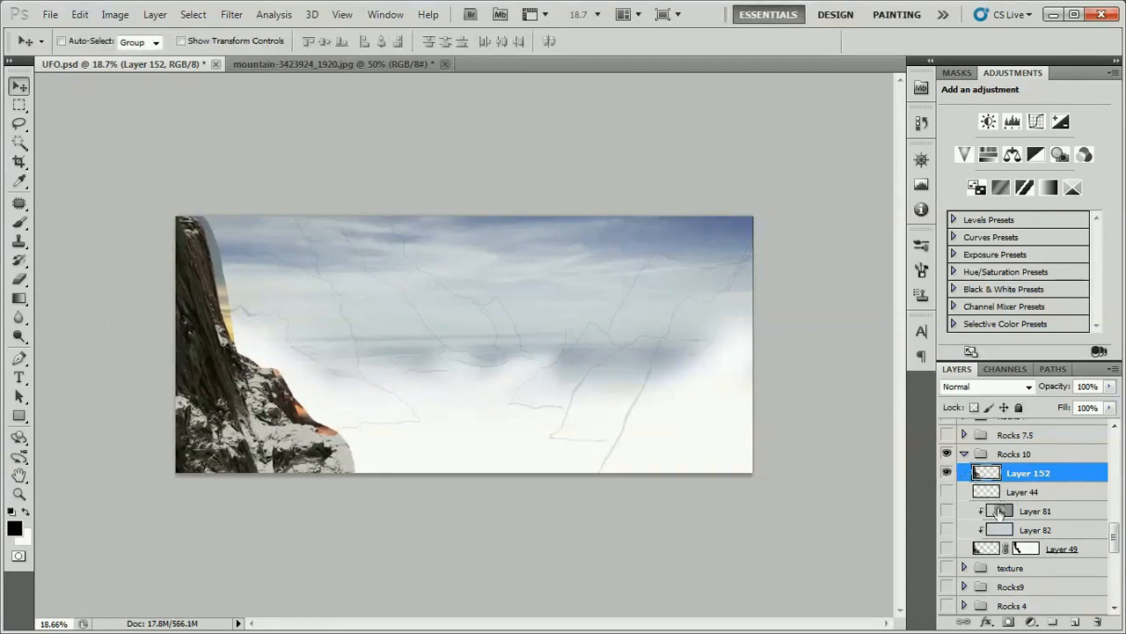
left_click(947, 474)
left_click(946, 548)
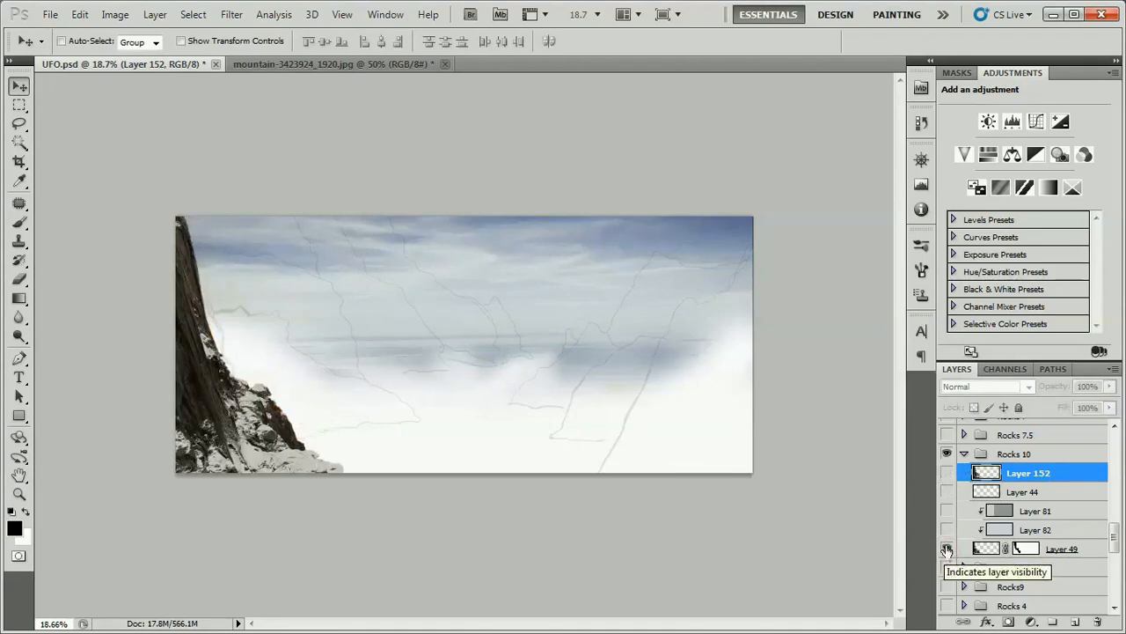
Outline the right-hand cliff in mountain-3423924_1920.jpg with the Lasso tool and return to the composite.
key("ctrl+Tab")
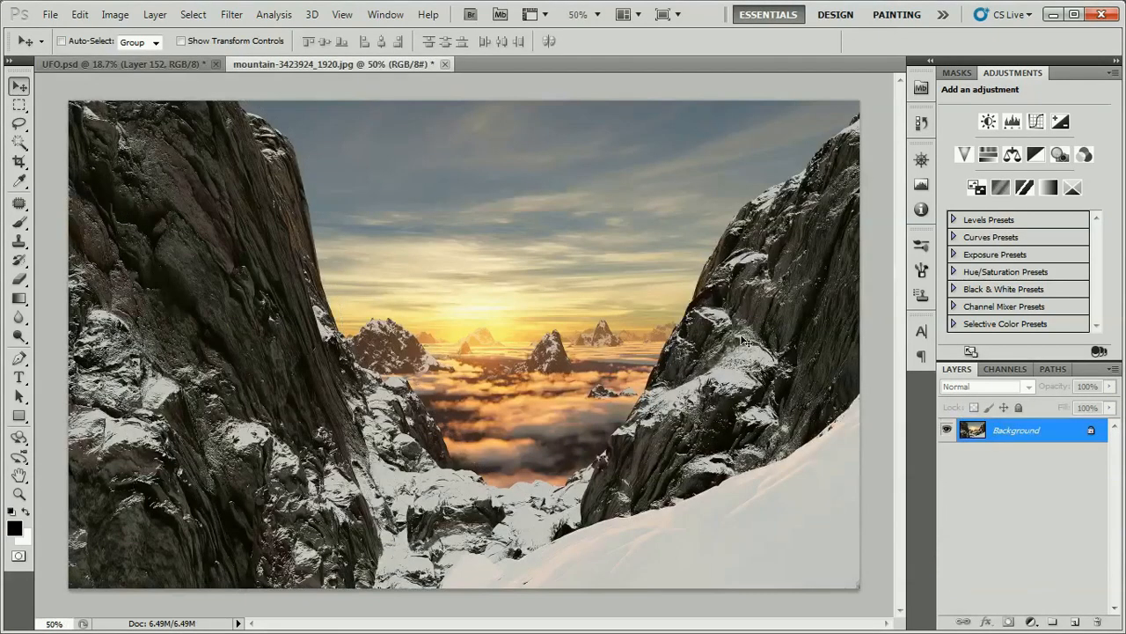
key("l")
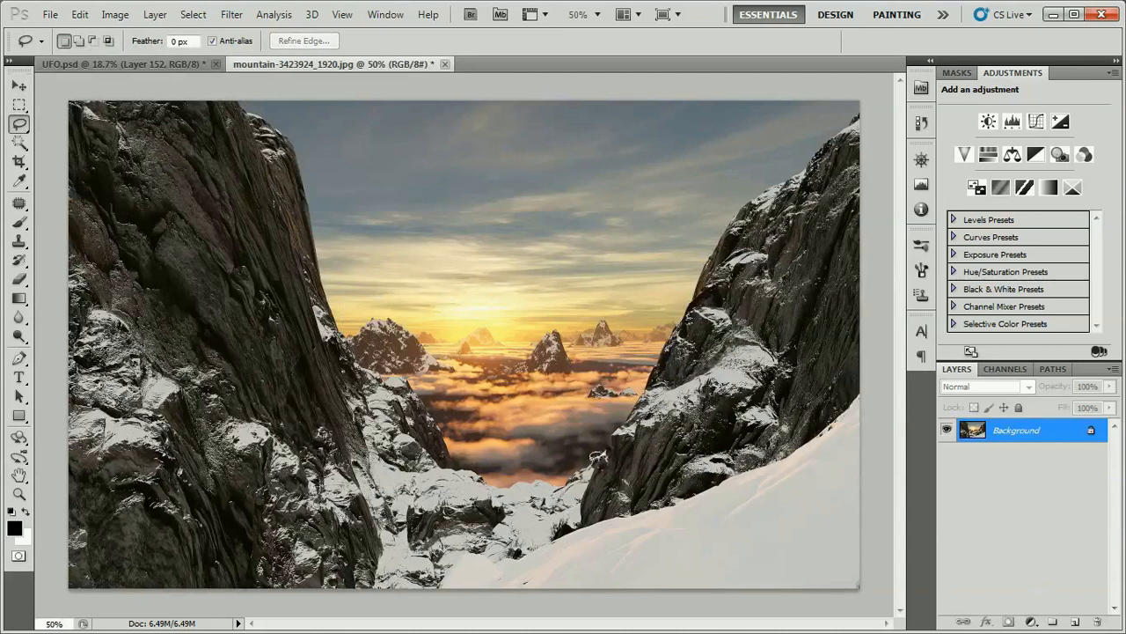
mouse_move(572, 527)
left_mouse_down()
mouse_move(748, 533)
mouse_move(853, 474)
mouse_move(893, 352)
mouse_move(885, 106)
left_mouse_up()
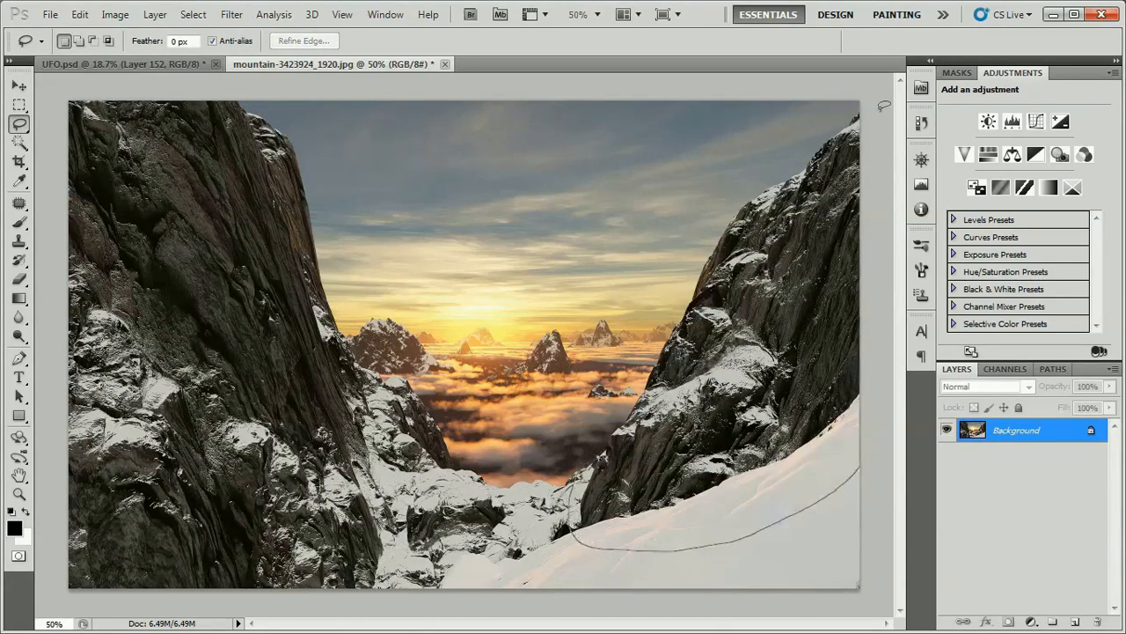
left_click_drag(676, 259, 616, 387)
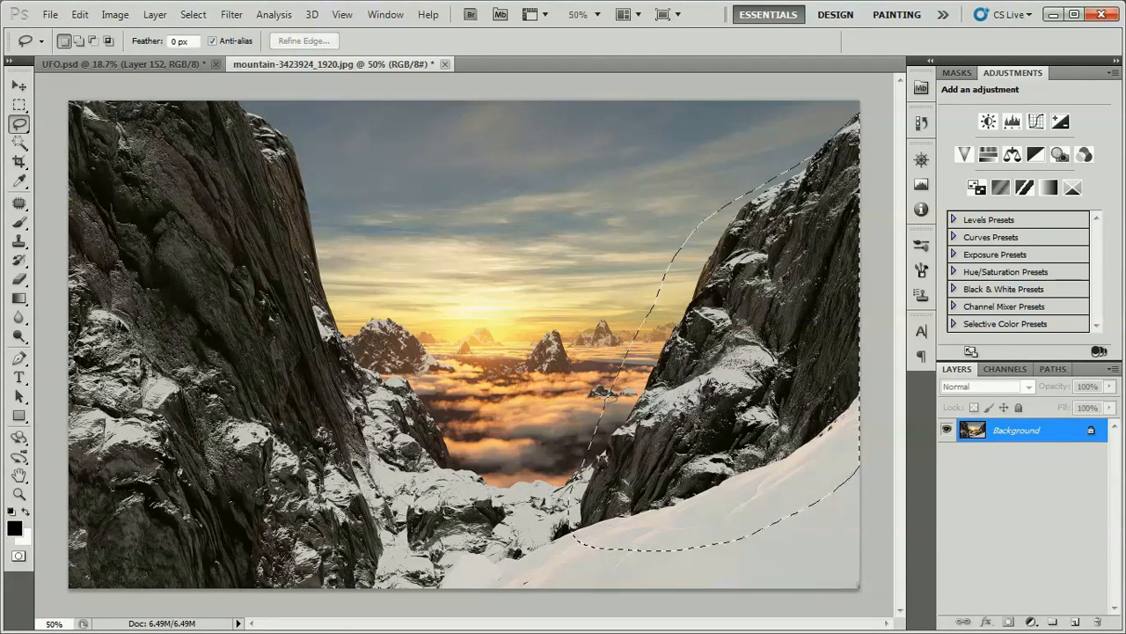
key("ctrl+Tab")
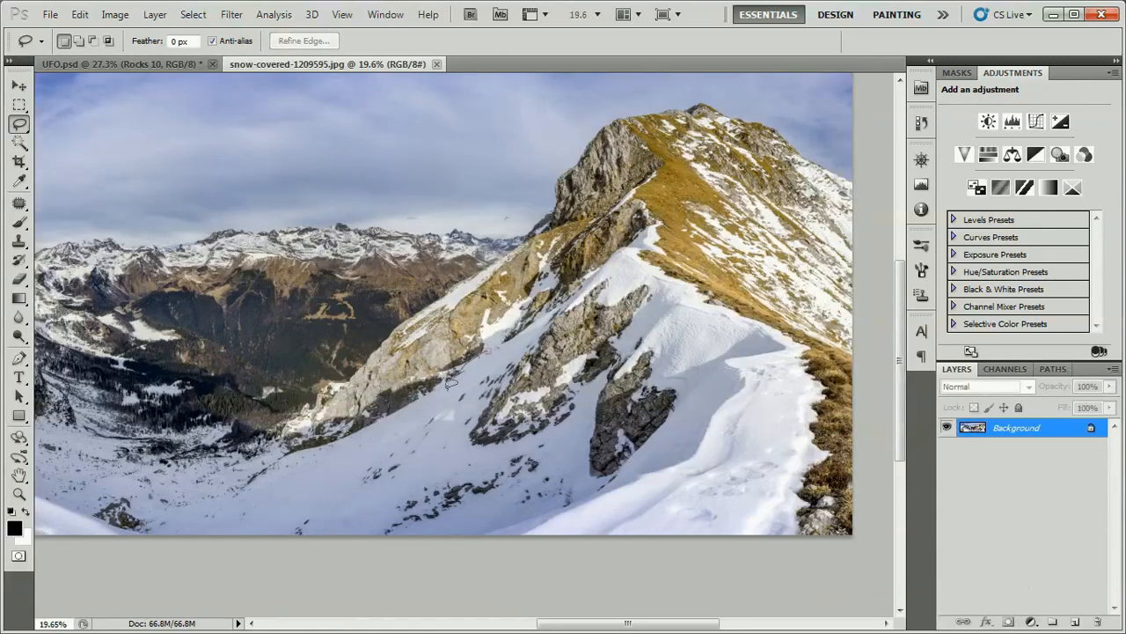
Lasso a snowy rock face in snow-covered-1209595.jpg and fit it in UFO.psd beside the right-hand cliff using Free Transform.
mouse_move(458, 387)
left_mouse_down()
mouse_move(656, 327)
mouse_move(537, 264)
left_mouse_up()
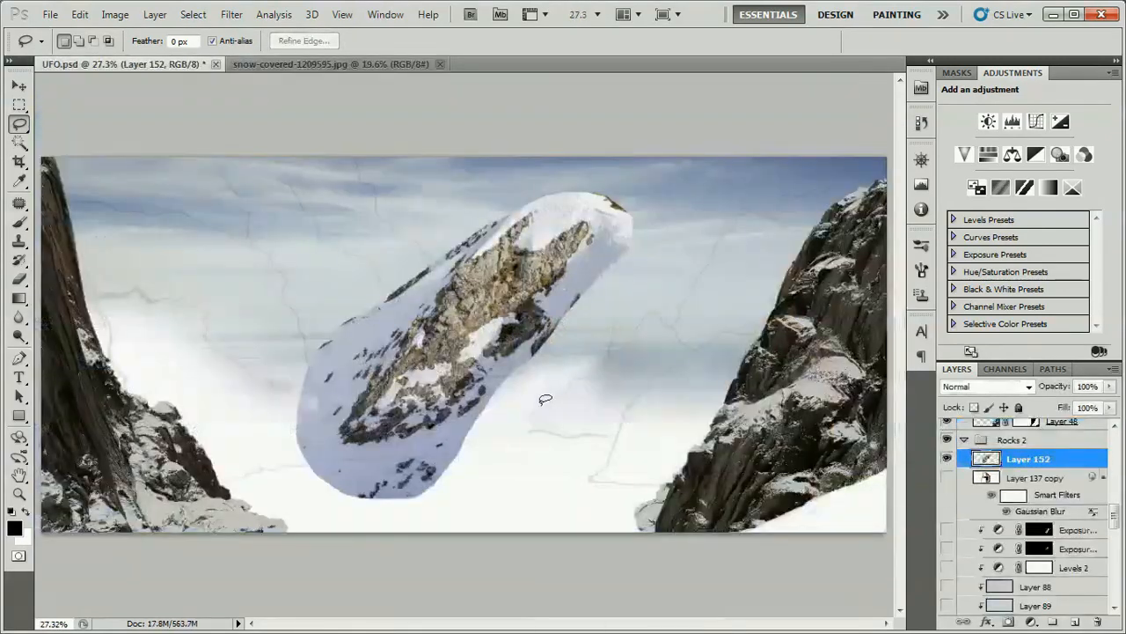
key("v")
left_click_drag(431, 380, 655, 453)
key("ctrl+t")
left_click_drag(520, 264, 566, 306)
key("Return")
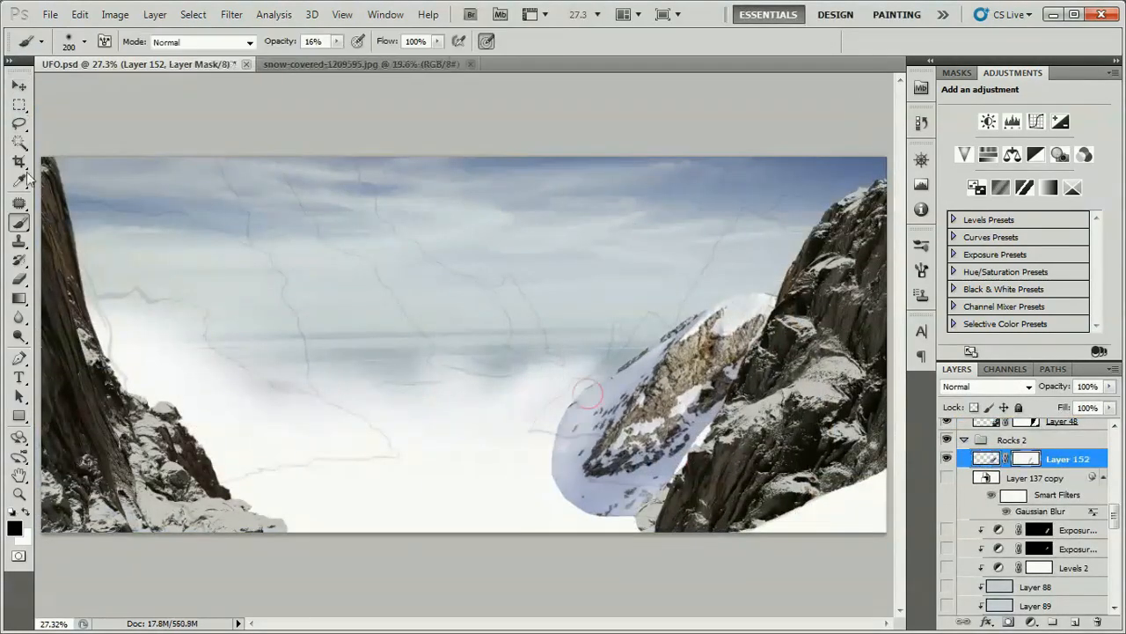
Lasso the excess snow along the new rock's left edge and paint it out on Layer 152's mask.
left_click(19, 123)
mouse_move(544, 470)
left_mouse_down()
mouse_move(594, 445)
mouse_move(792, 259)
mouse_move(444, 277)
left_mouse_up()
key("b")
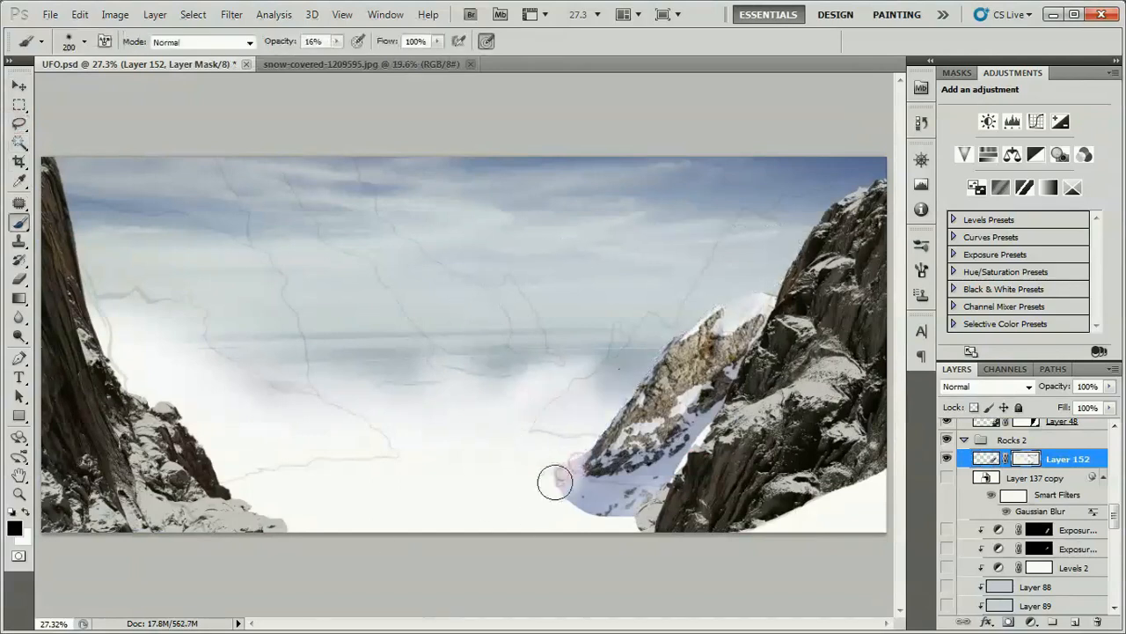
left_click_drag(558, 472, 563, 494)
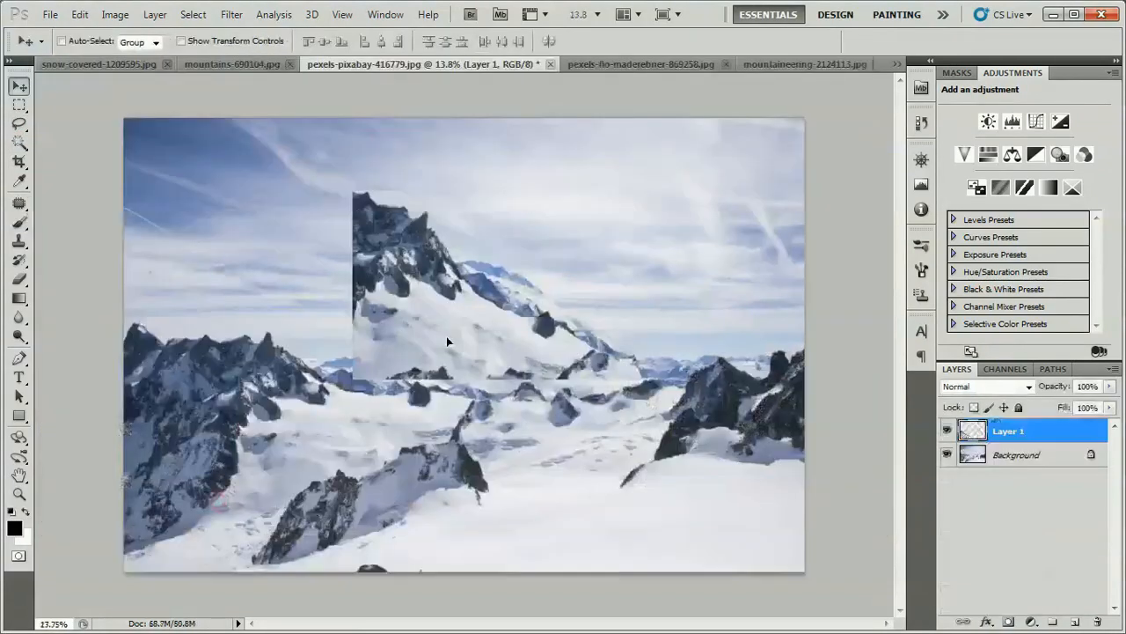
Bring the mountain cutout from pexels-pixabay-416779.jpg into UFO.psd, then resize and reposition it with Free Transform.
mouse_move(447, 342)
left_mouse_down()
mouse_move(517, 322)
mouse_move(556, 285)
left_mouse_up()
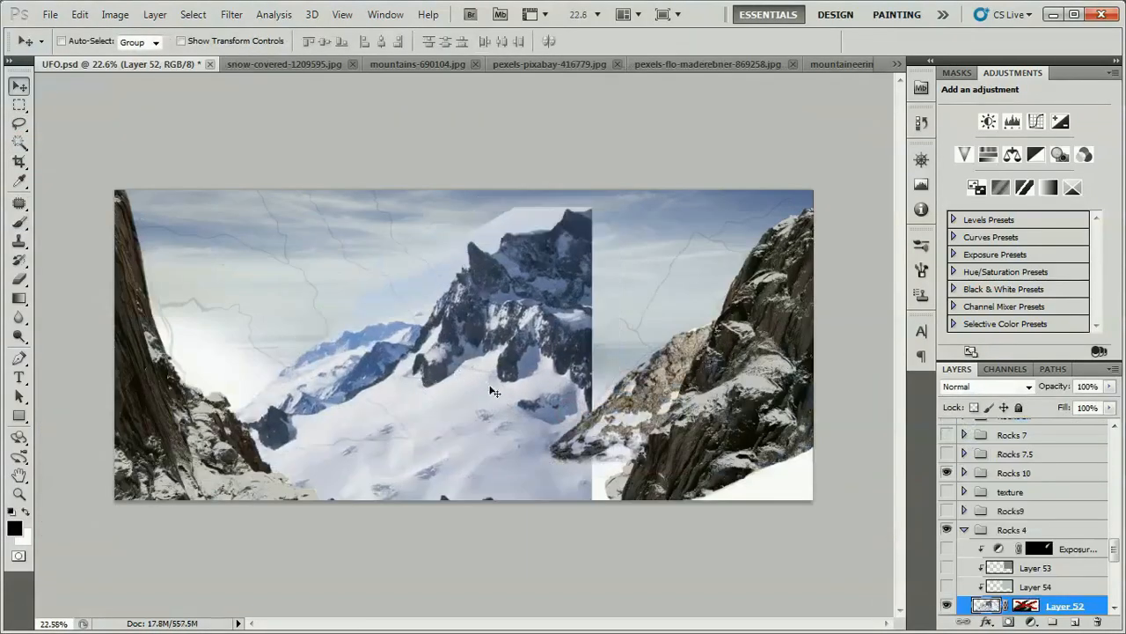
key("ctrl+t")
left_click_drag(595, 519, 743, 615)
key("Return")
left_click_drag(719, 352, 583, 387)
Step back through the last three changes to the mountain and enable Layer 52's mask.
key("ctrl+alt+z")
key("ctrl+alt+z")
key("ctrl+alt+z")
left_click(1027, 606, "shift")
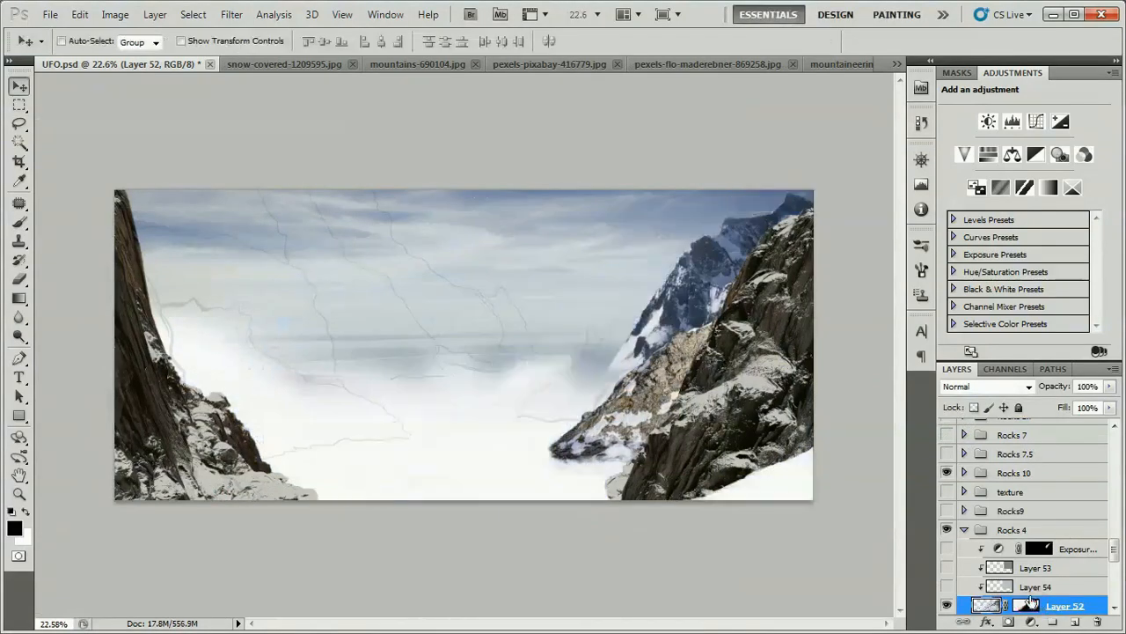
Lasso the central rocky peak in the portrait-format snowy mountain photo and place it in UFO.psd beside the right-hand rocks.
scroll(771, 345, "up", 1)
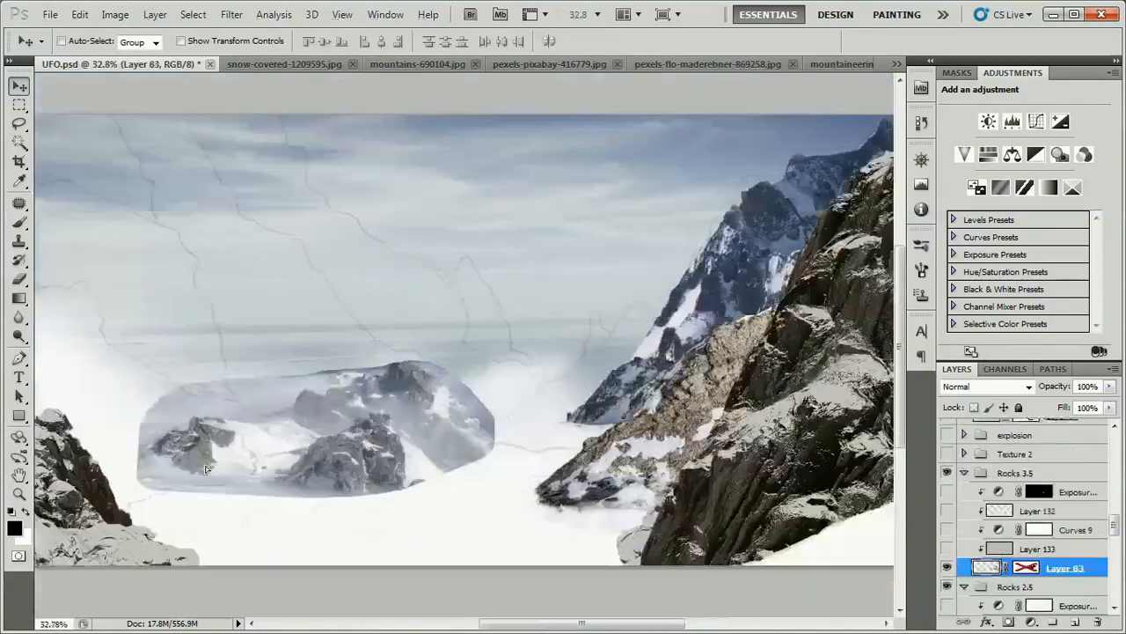
scroll(445, 455, "up", 1)
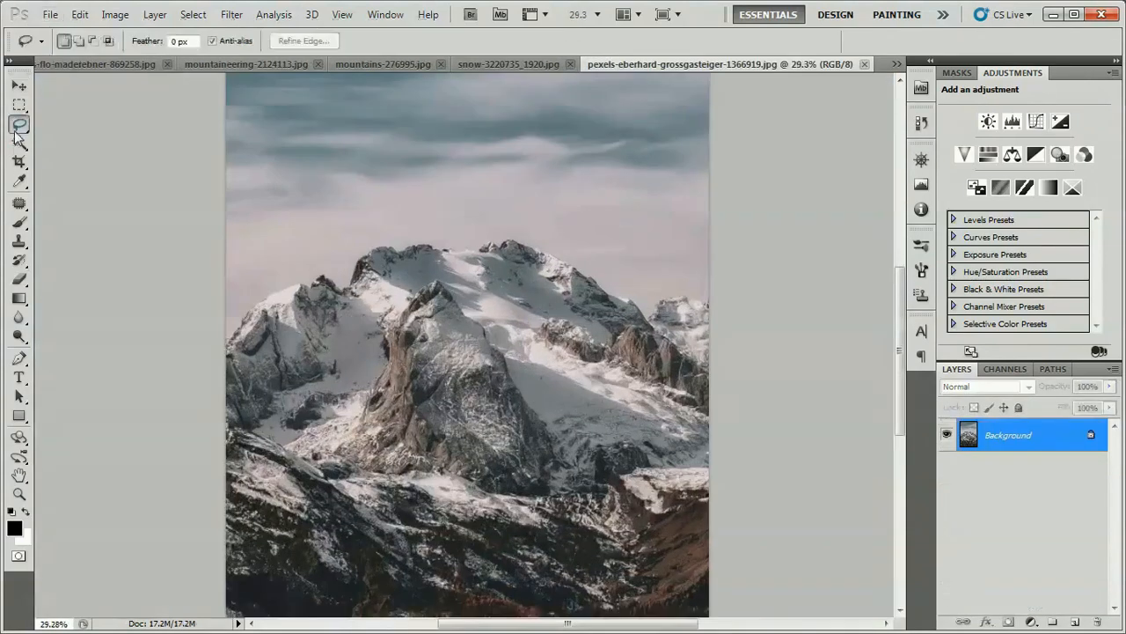
mouse_move(393, 324)
left_mouse_down()
mouse_move(412, 290)
mouse_move(379, 352)
left_mouse_up()
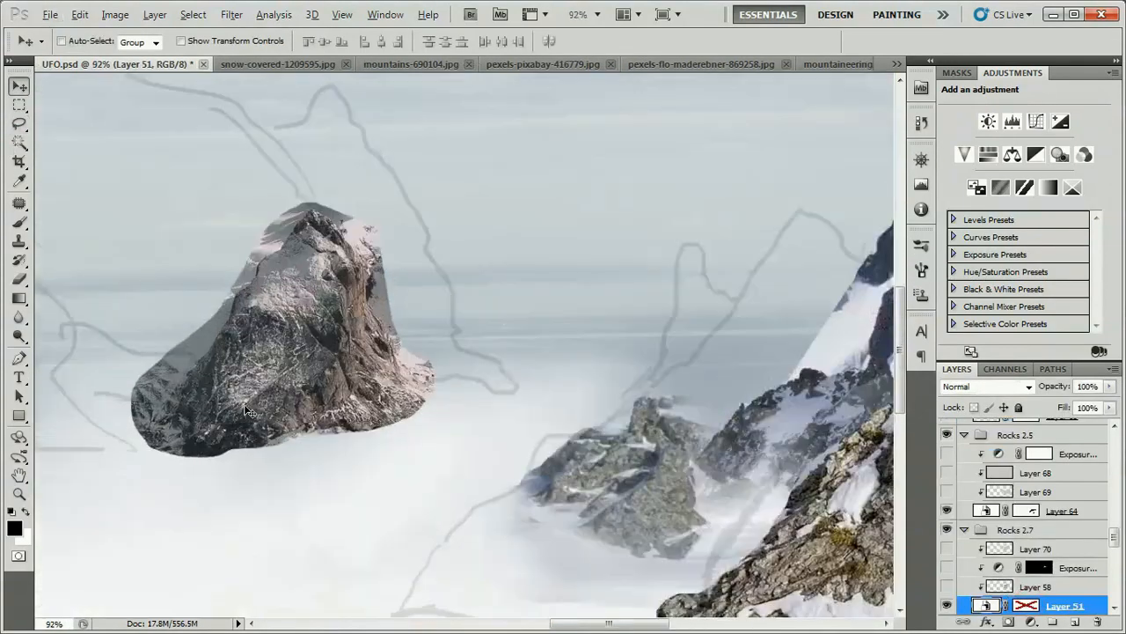
mouse_move(264, 348)
left_mouse_down()
mouse_move(678, 362)
mouse_move(666, 409)
left_mouse_up()
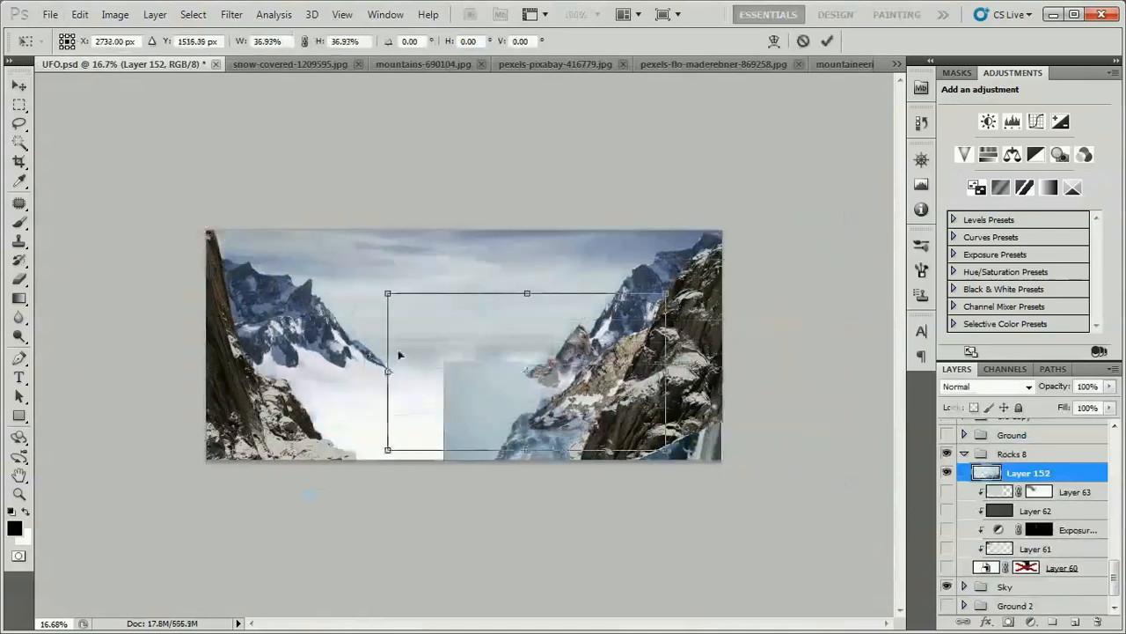
Flip the misty mountain image on Layer 152 horizontally while transforming it.
right_click(469, 302)
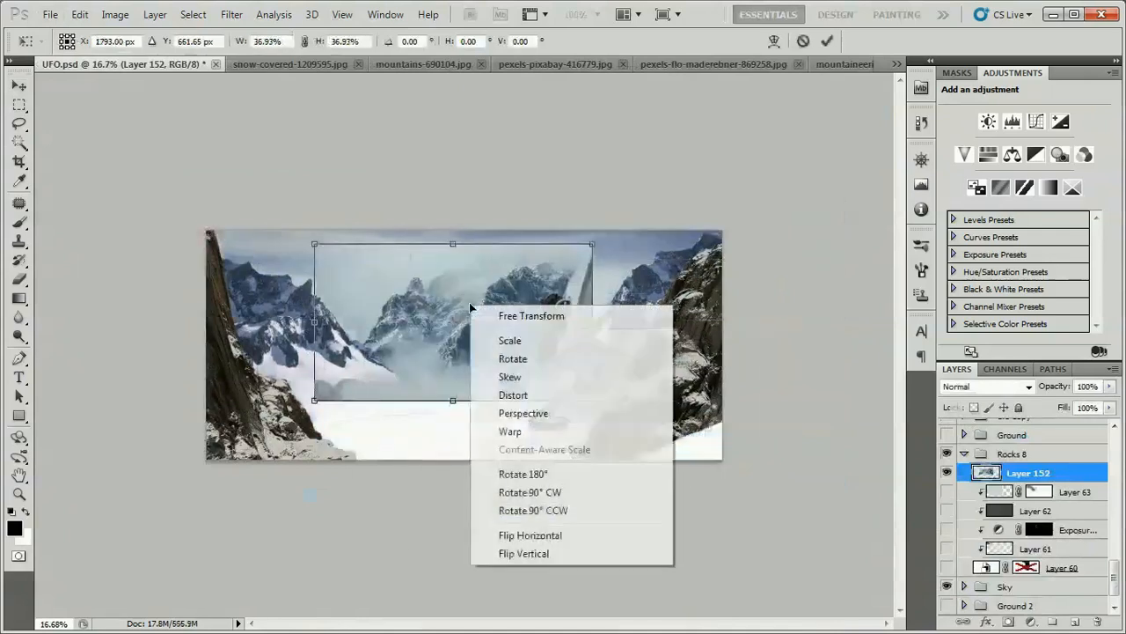
left_click(557, 528)
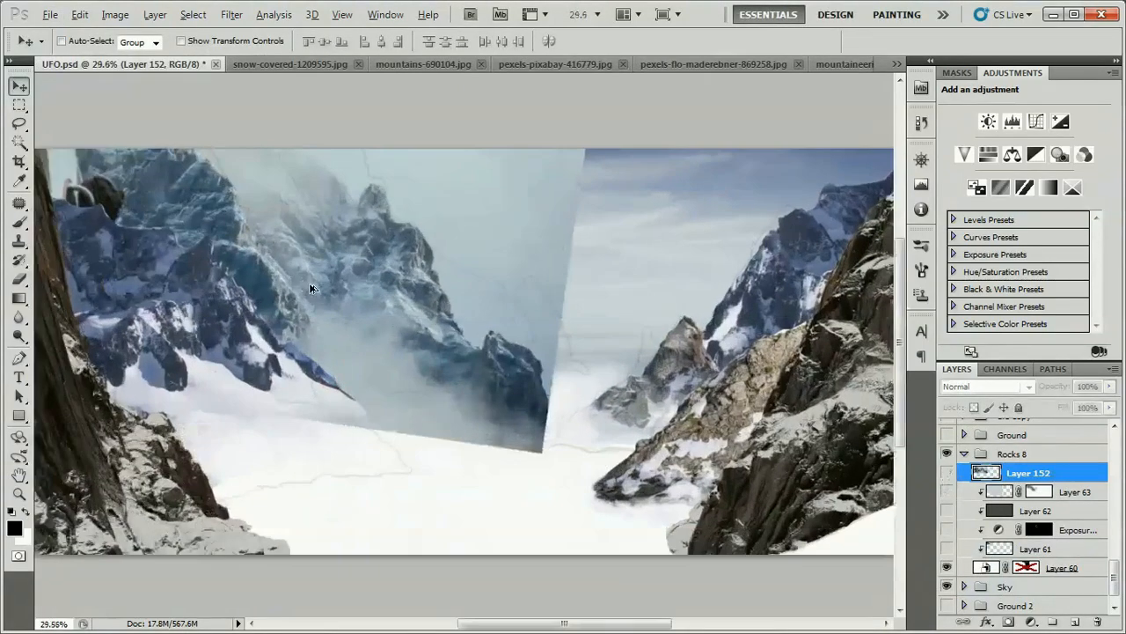
Add a layer mask to Layer 152 and lasso along the misty mountain's ridge to separate it from its sky.
scroll(389, 276, "up", 1)
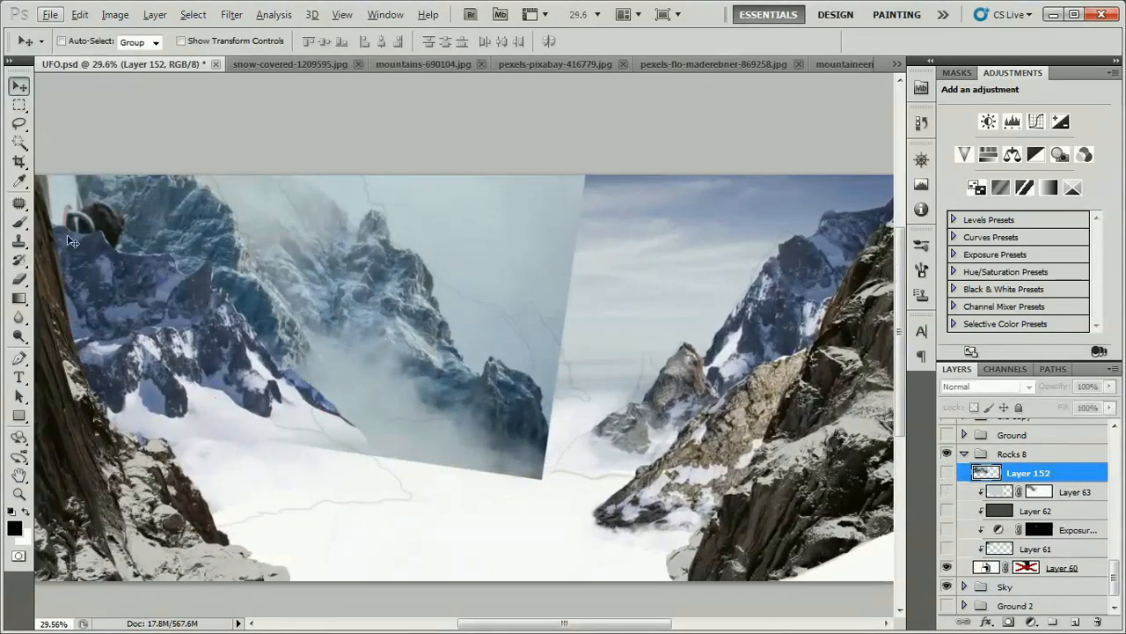
key("l")
left_click(1008, 622)
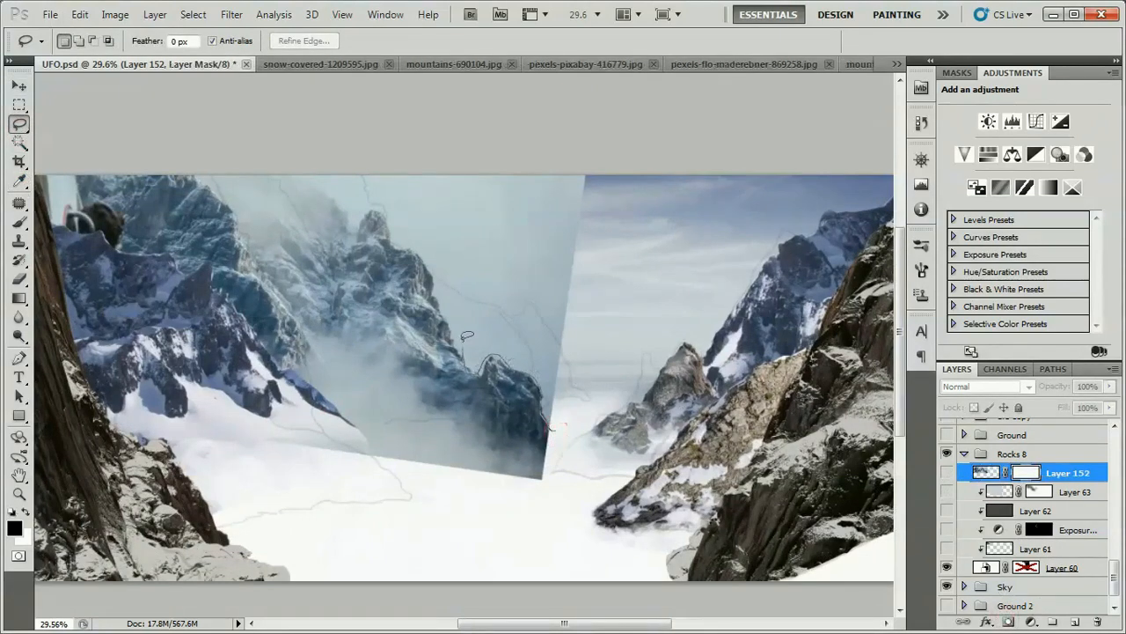
mouse_move(420, 247)
left_mouse_down()
mouse_move(302, 156)
mouse_move(682, 200)
left_mouse_up()
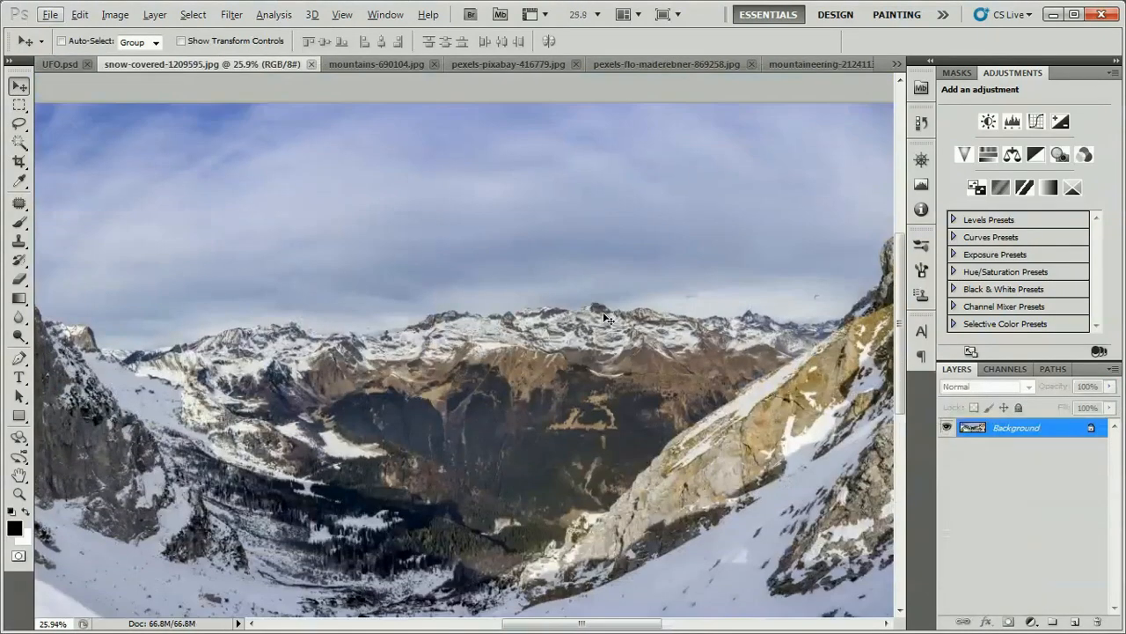
Outline the distant snowy mountain range in snow-covered-1209595.jpg with the Lasso tool.
key("l")
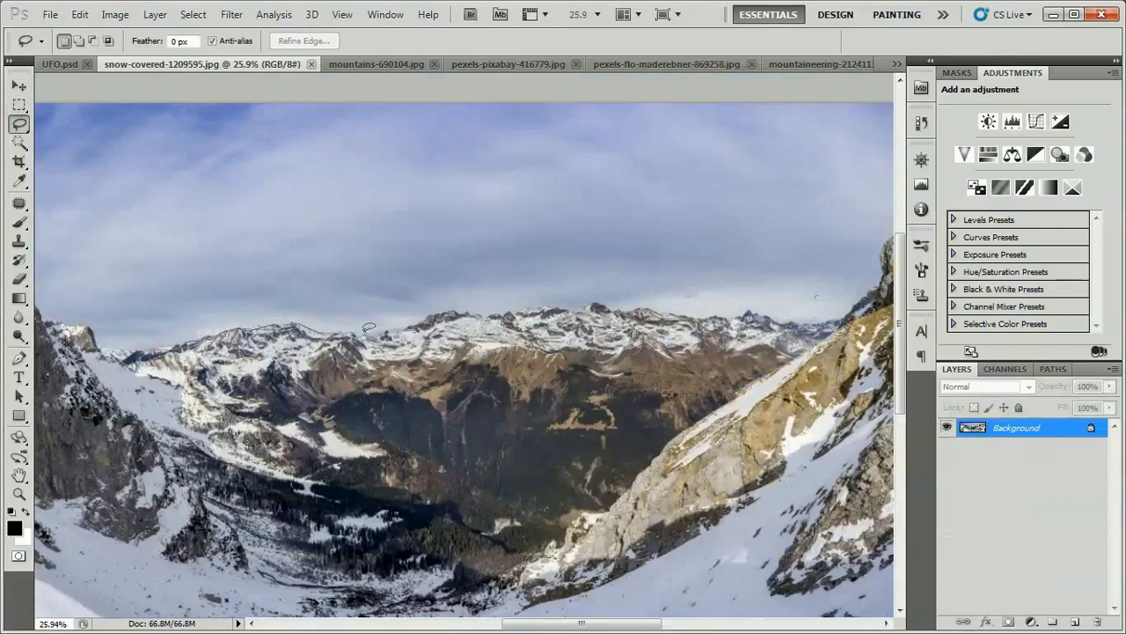
mouse_move(657, 302)
left_mouse_down()
mouse_move(847, 335)
mouse_move(771, 382)
left_mouse_up()
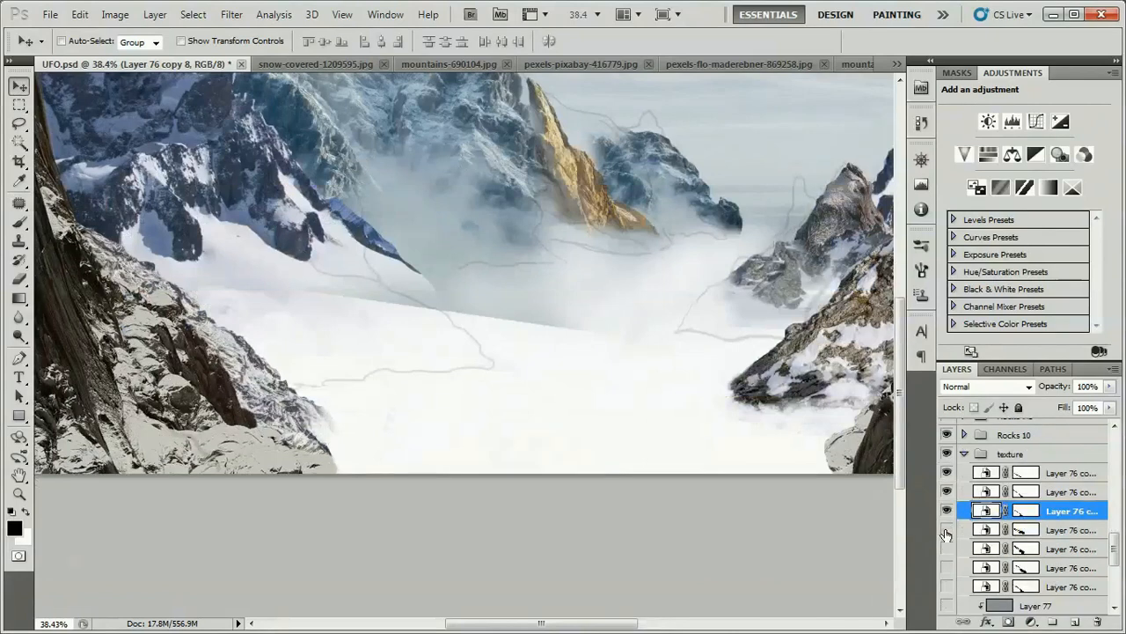
Show the hidden Layer 76 rock texture copies in the texture and Texture 2 groups.
left_click(947, 529)
left_click(947, 568)
left_click(947, 586)
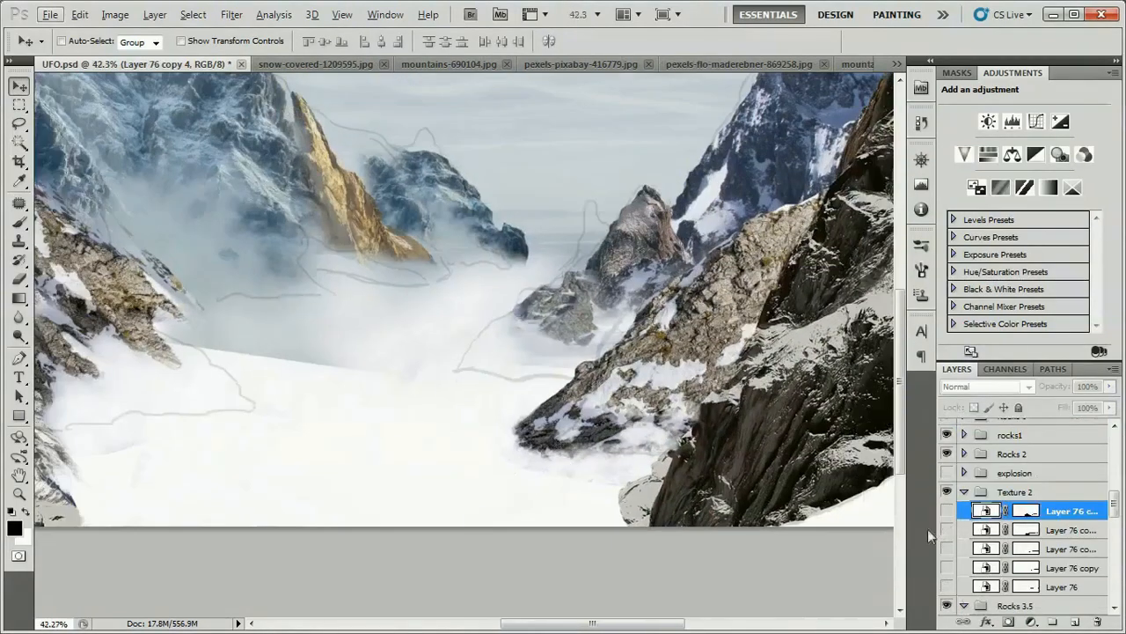
left_click(947, 529)
left_click(947, 548)
left_click(946, 567)
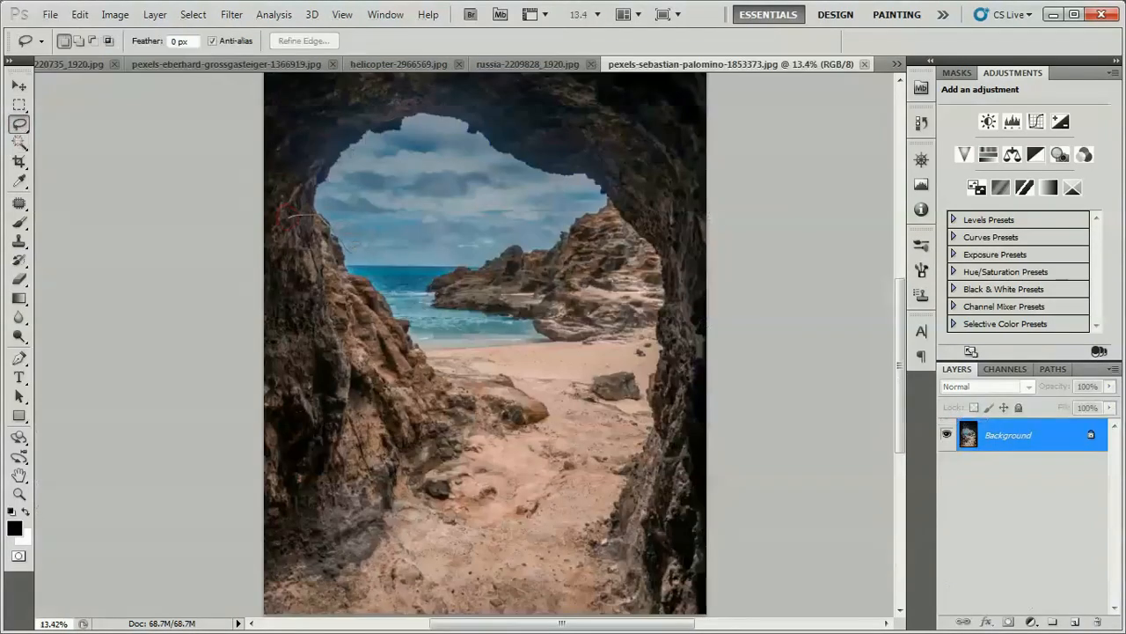
Lasso the rocky slope on the left side of the sea cave beach photo.
left_click_drag(297, 215, 278, 253)
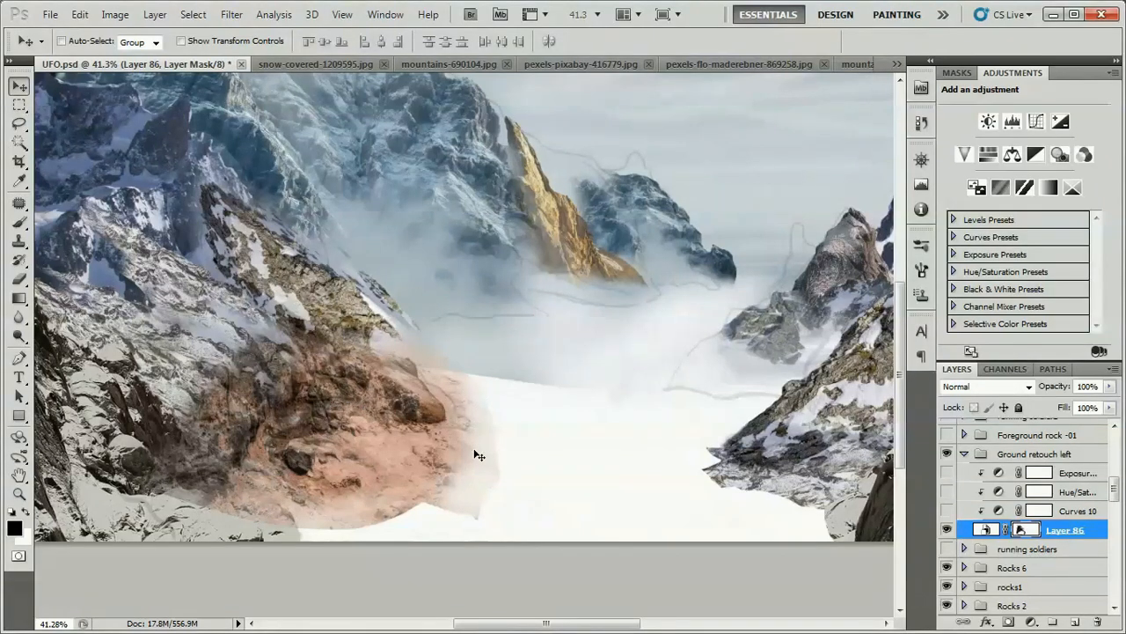
Desaturate the reddish ground rock and the golden mountain ridge with their clipped Hue/Saturation adjustments.
scroll(477, 455, "down", 1)
left_click(1078, 491)
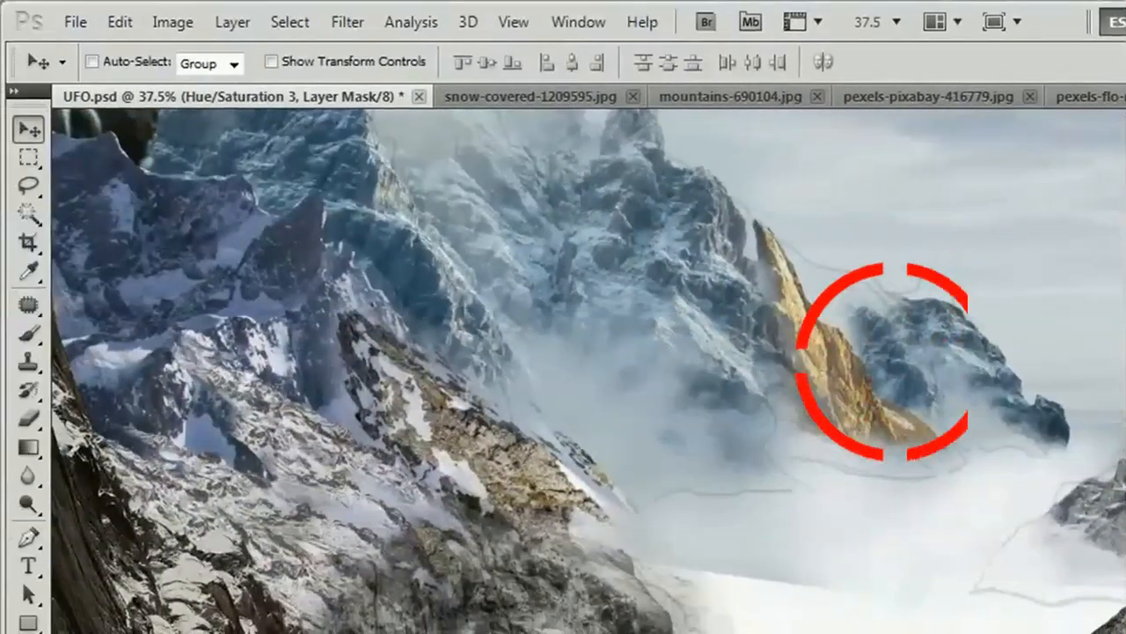
left_click(1015, 454)
left_click(948, 530)
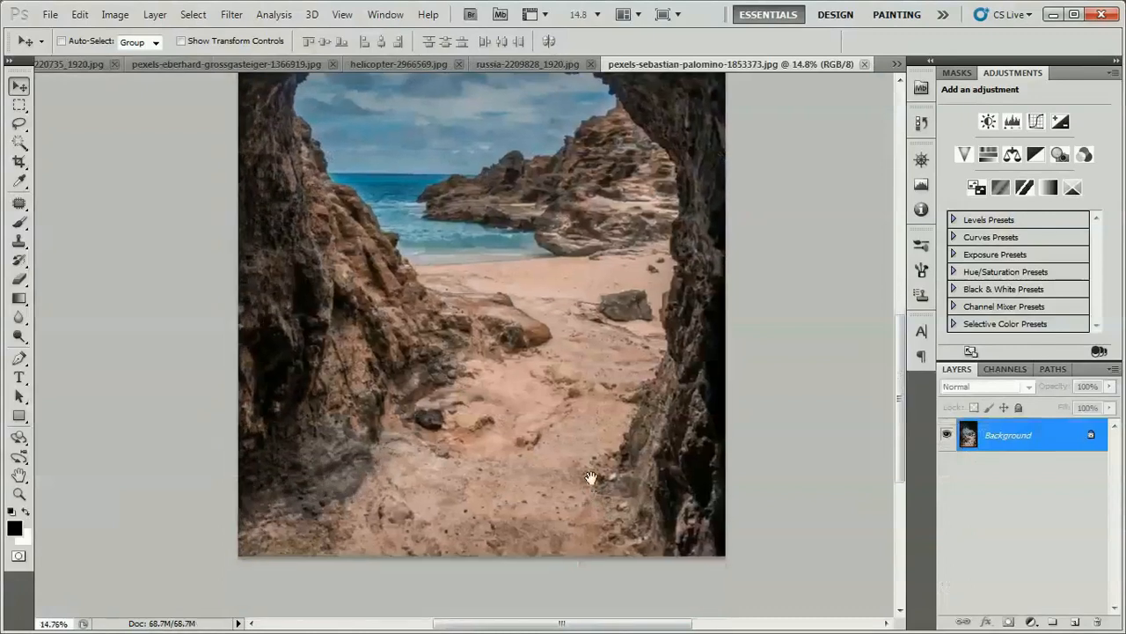
Lasso the sandy path in the sea cave beach photo, copy it to a new layer and bring it into UFO.psd.
scroll(588, 475, "down", 2)
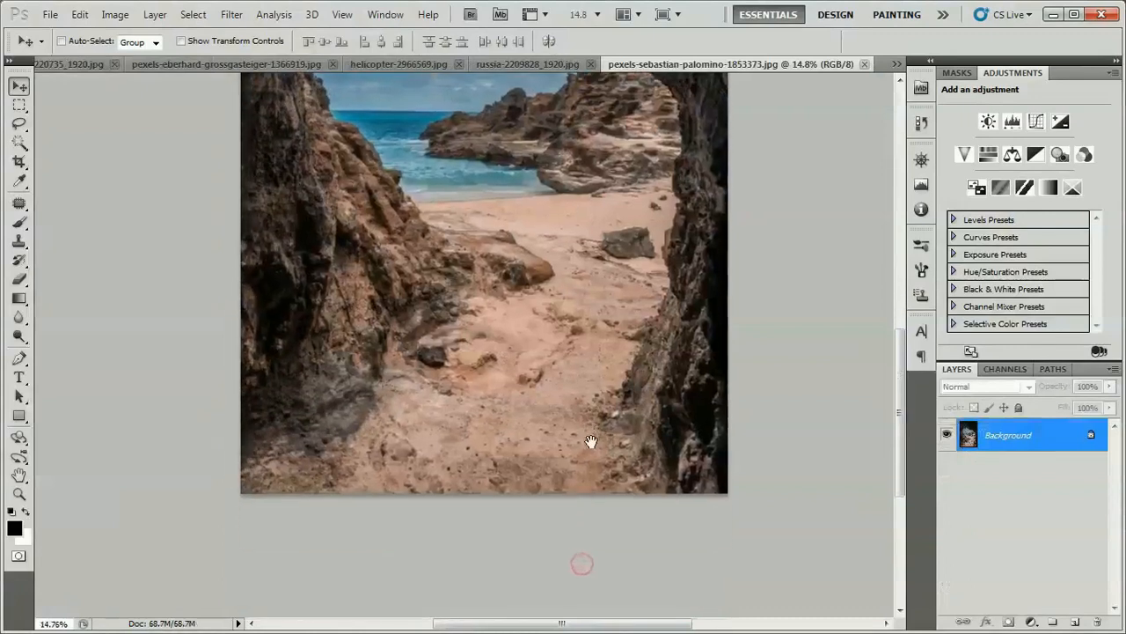
left_click_drag(607, 438, 595, 517)
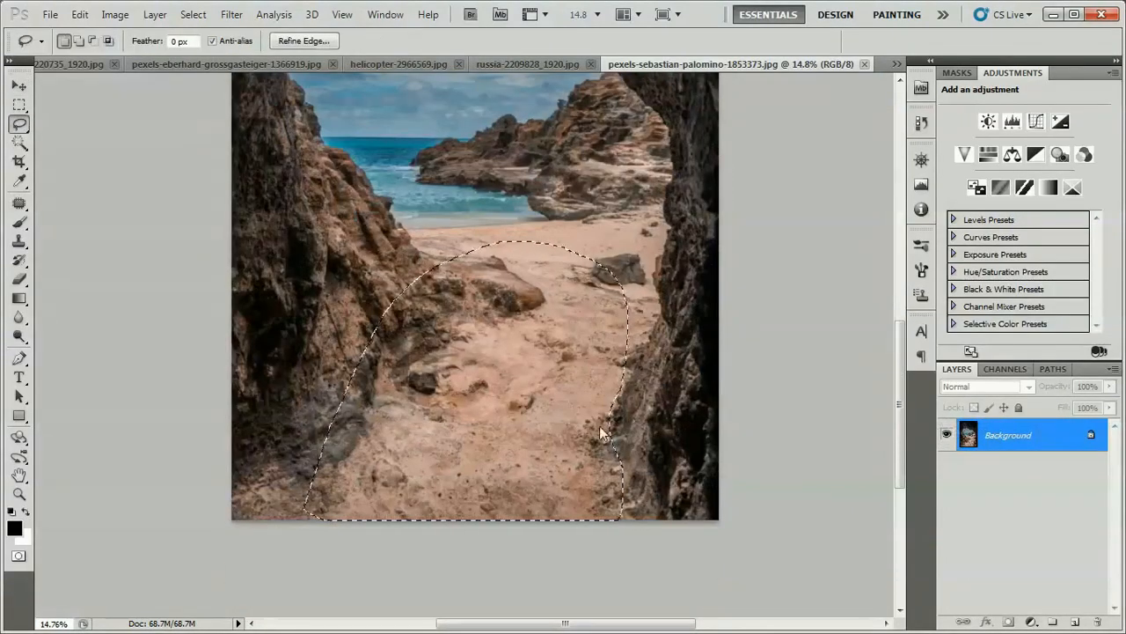
key("ctrl+j")
key("v")
mouse_move(599, 426)
left_mouse_down()
mouse_move(542, 414)
mouse_move(528, 427)
left_mouse_up()
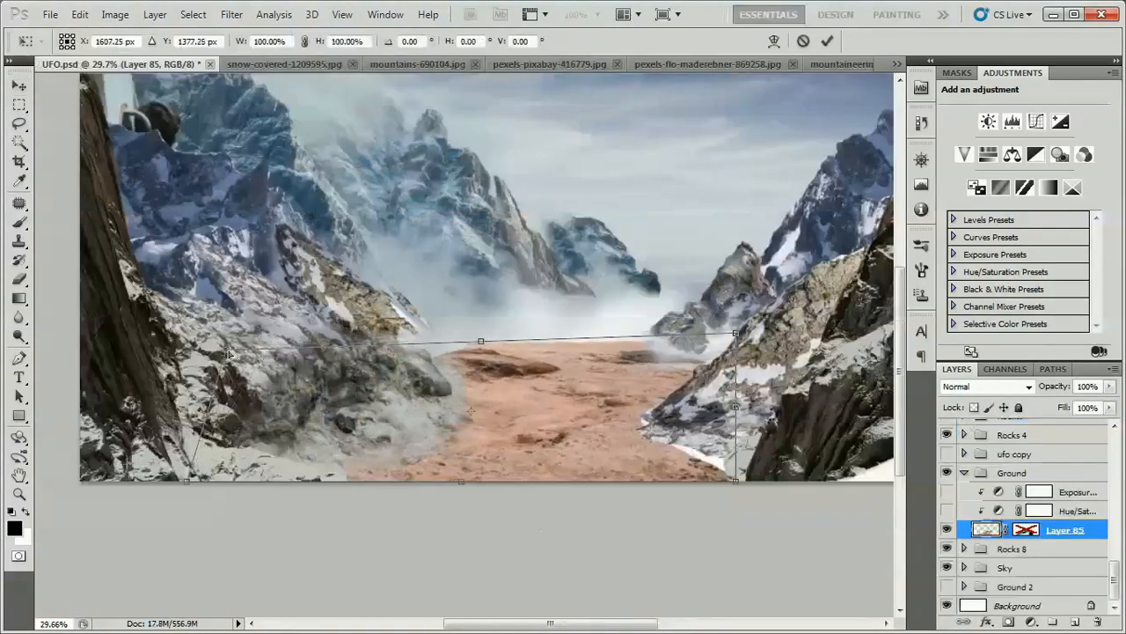
Distort the upper-left corner of the sandy ground on Layer 85, apply the transform and show the Ground retouch layer.
left_click_drag(228, 354, 226, 356)
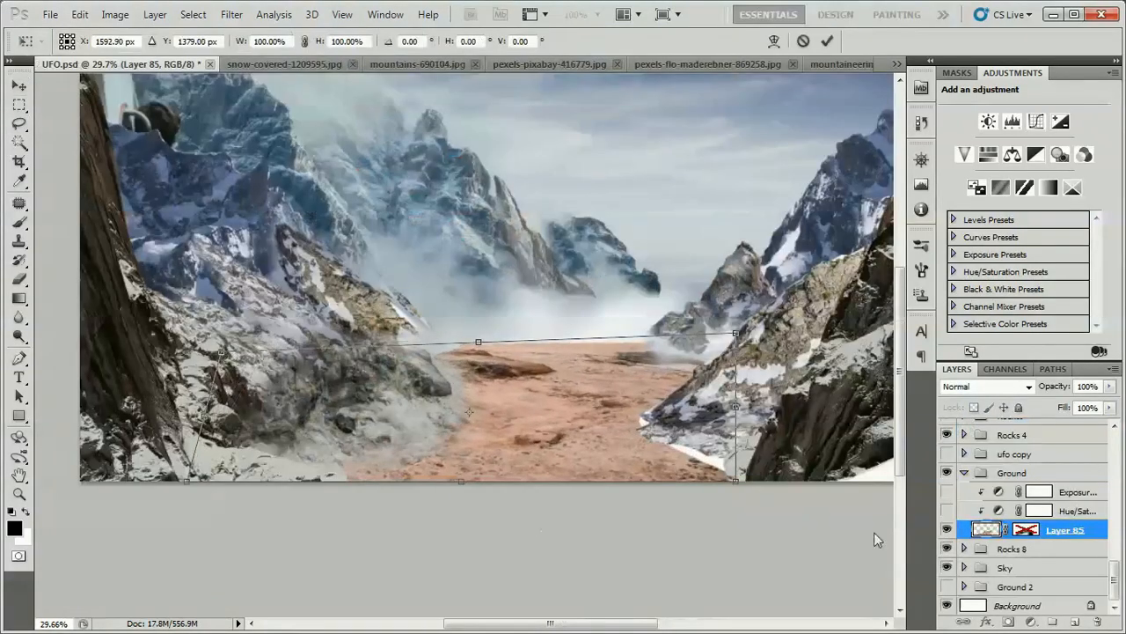
key("Return")
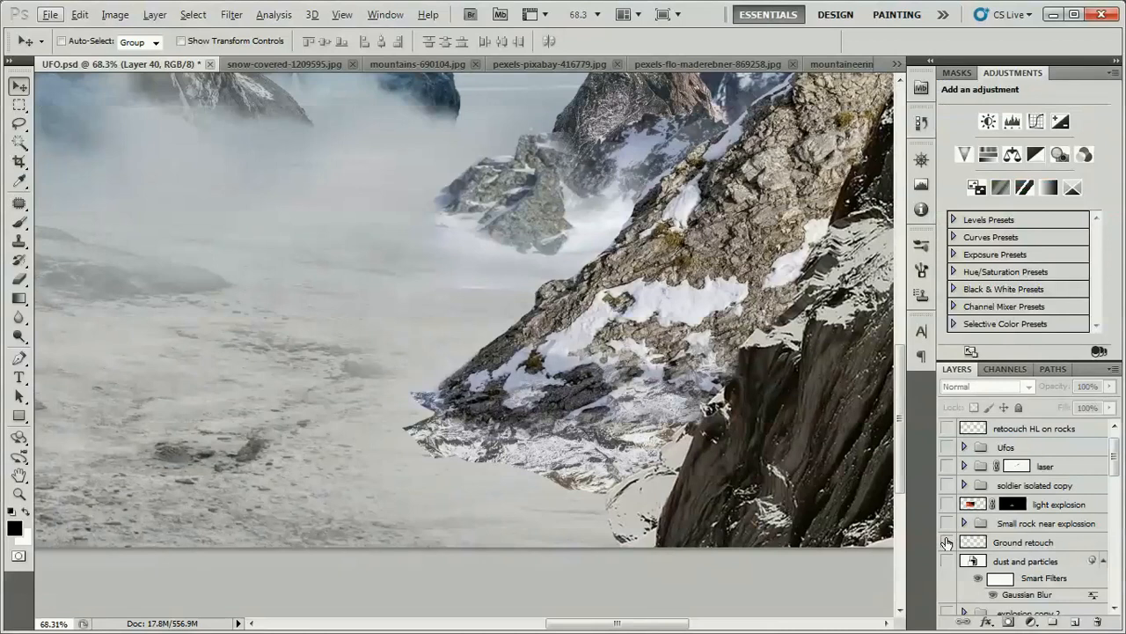
left_click(946, 542)
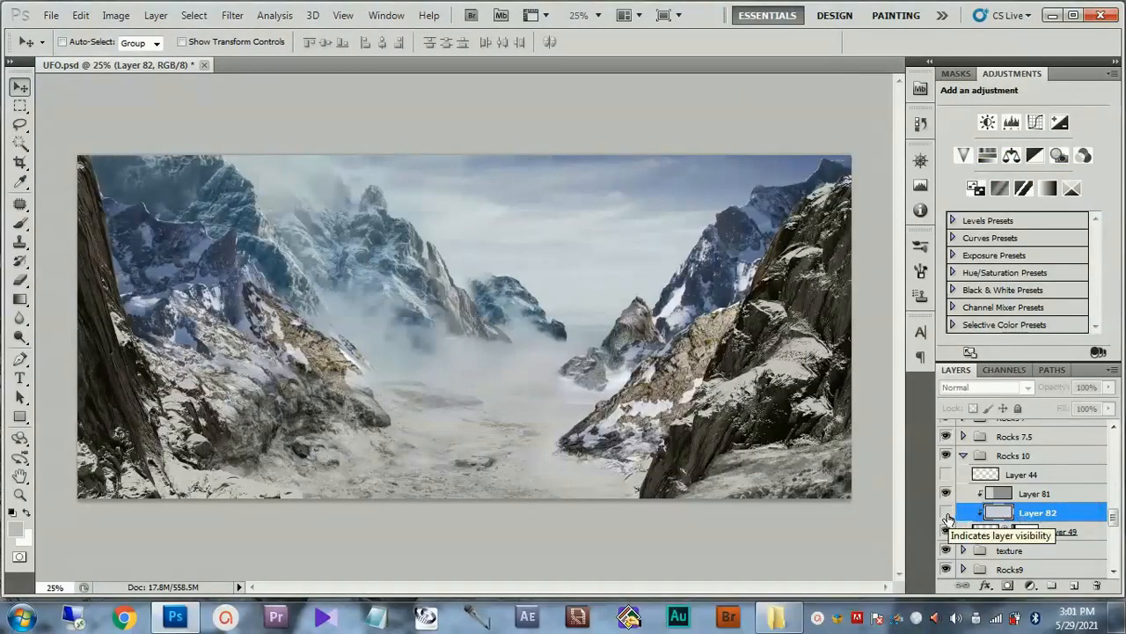
Show Layer 82 in Rocks 10, preview it at 100% opacity and lower it to a faint haze over the cliff.
left_click(946, 512)
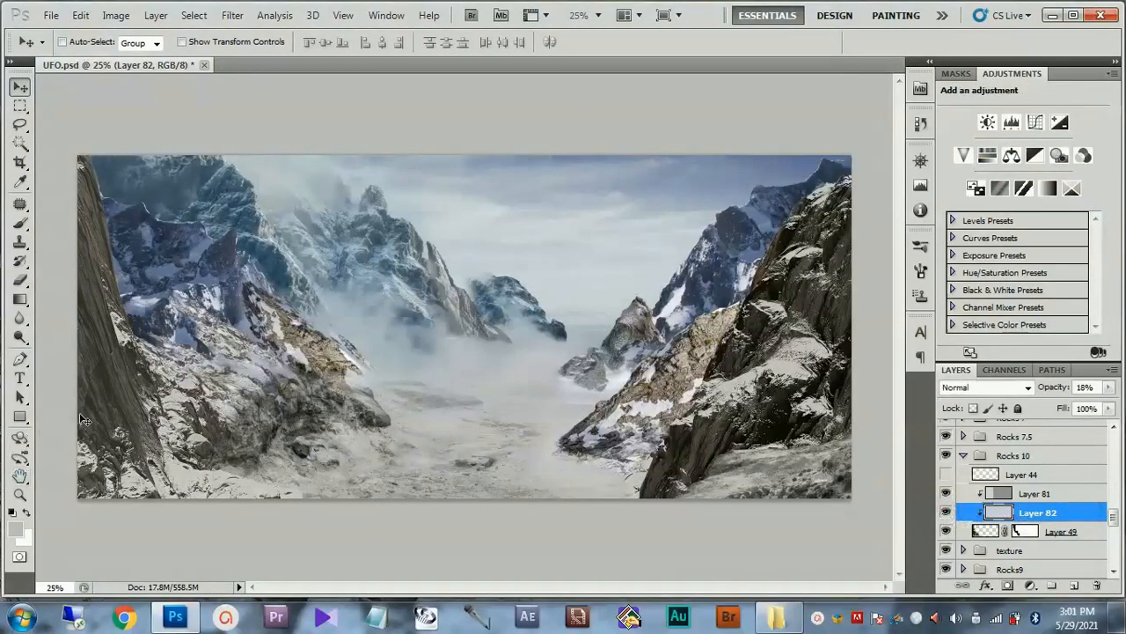
scroll(50, 401, "up", 2)
left_click_drag(114, 396, 269, 409)
scroll(156, 389, "up", 2)
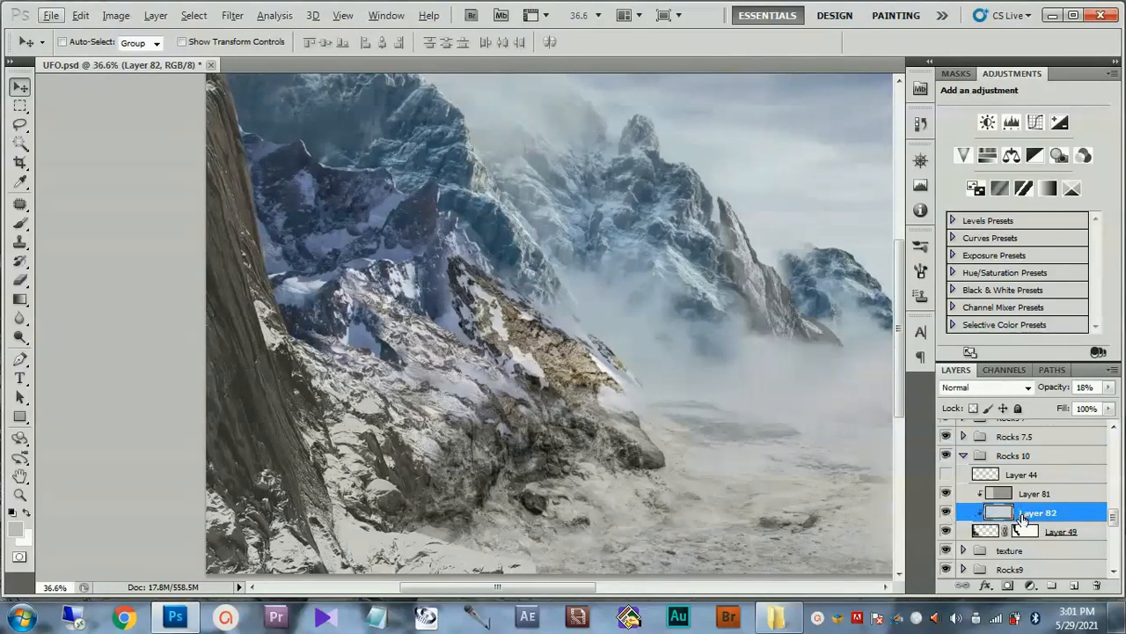
key("0")
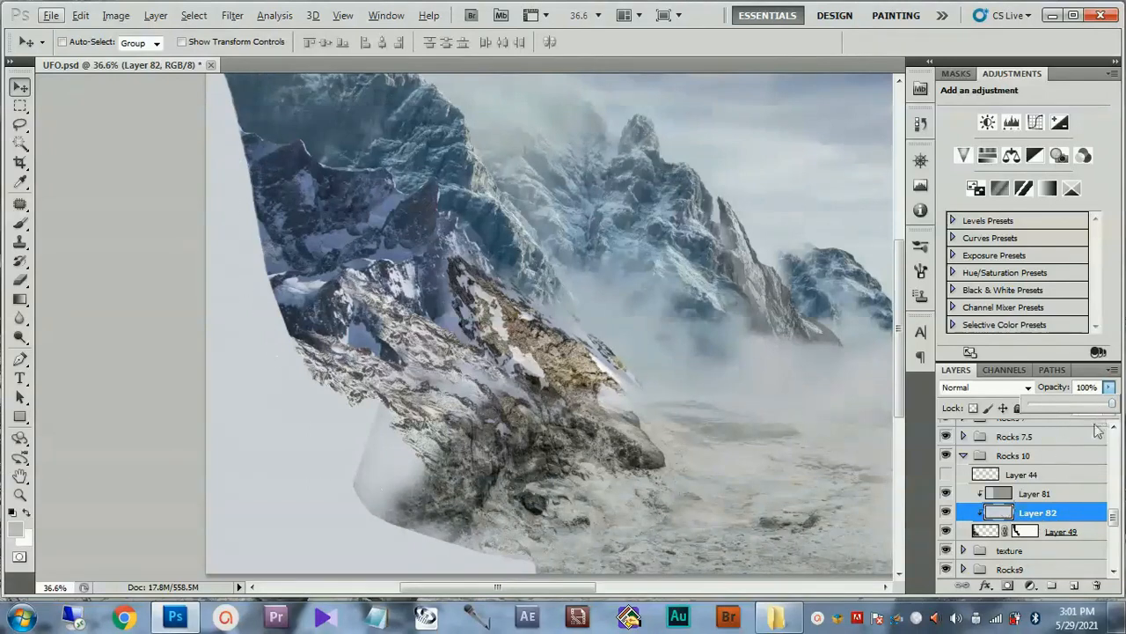
left_click_drag(1107, 409, 1044, 408)
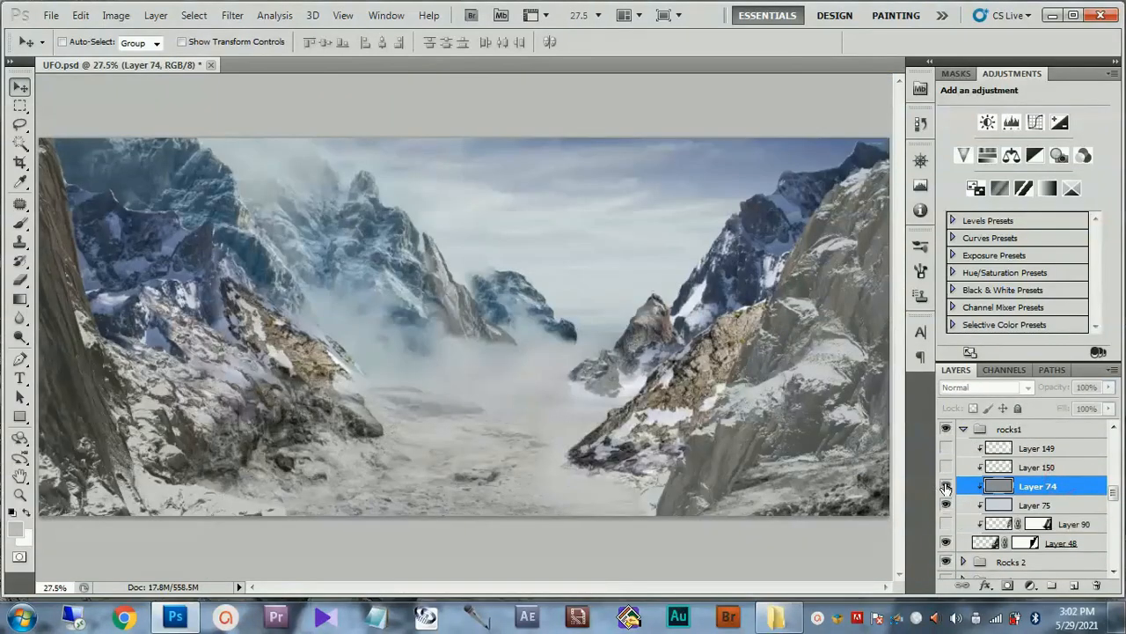
Show the tint layers Layer 74 in rocks1 and Layers 89 and 88 clipped to Layer 84.
left_click(946, 486)
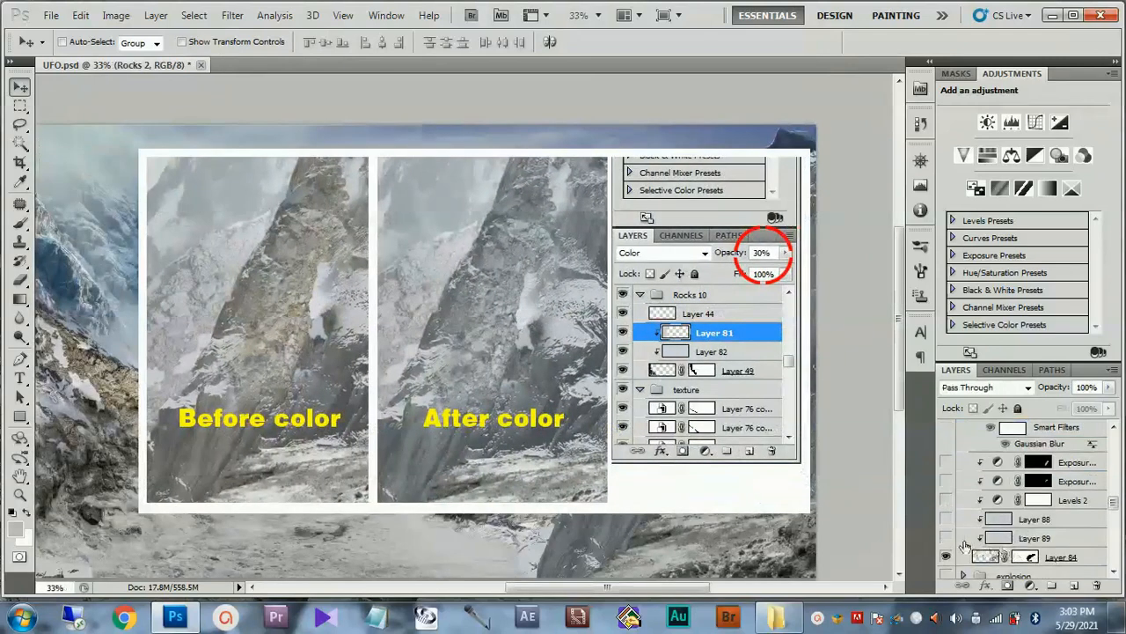
left_click(944, 540)
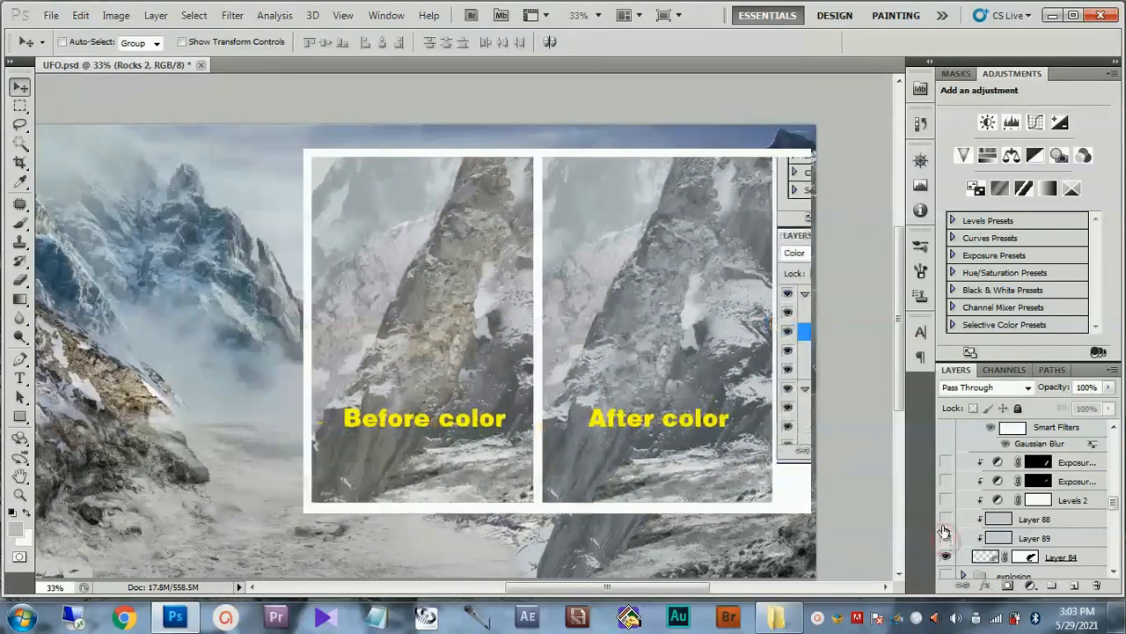
left_click(945, 519)
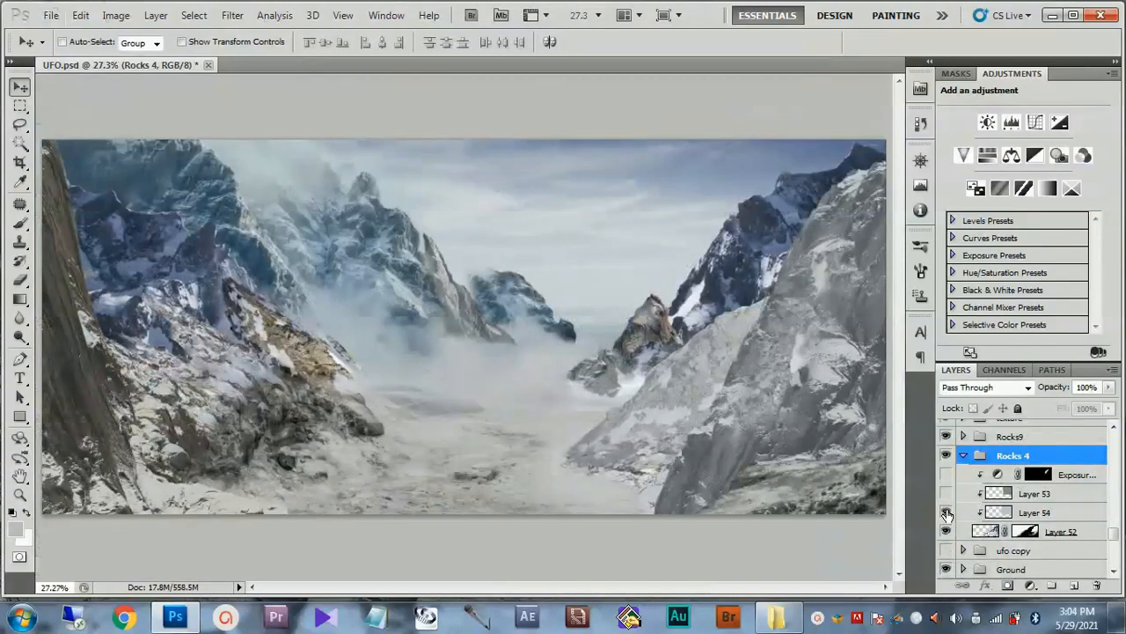
Show the haze layers 54 and 53 in Rocks 4 and Layer 133 in Rocks 3.5.
left_click(946, 513)
left_click(945, 495)
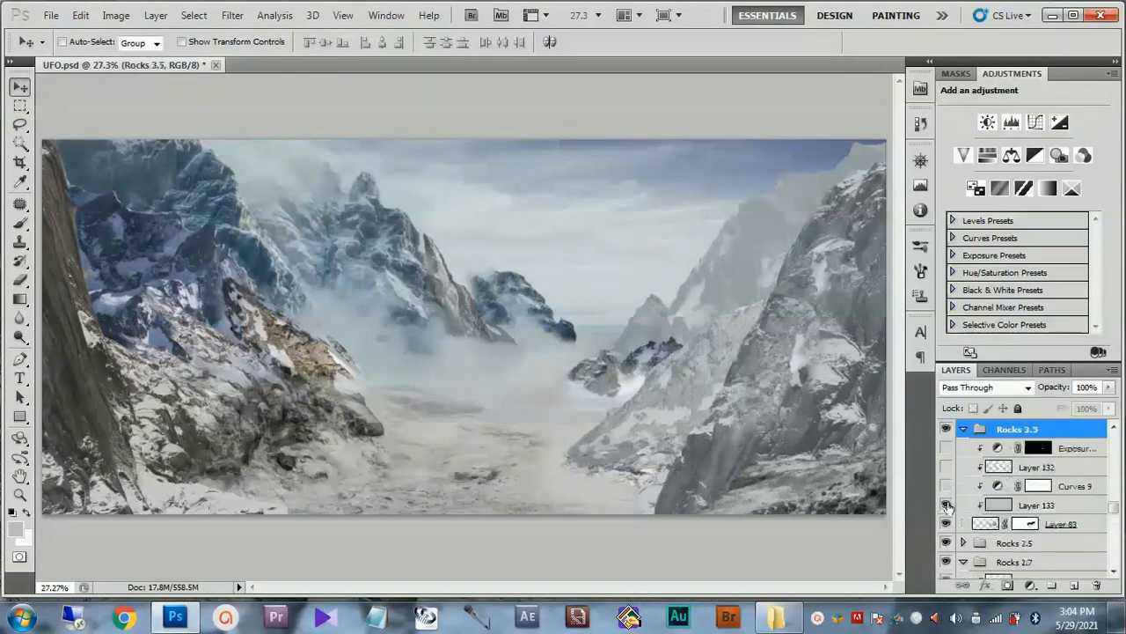
left_click(945, 505)
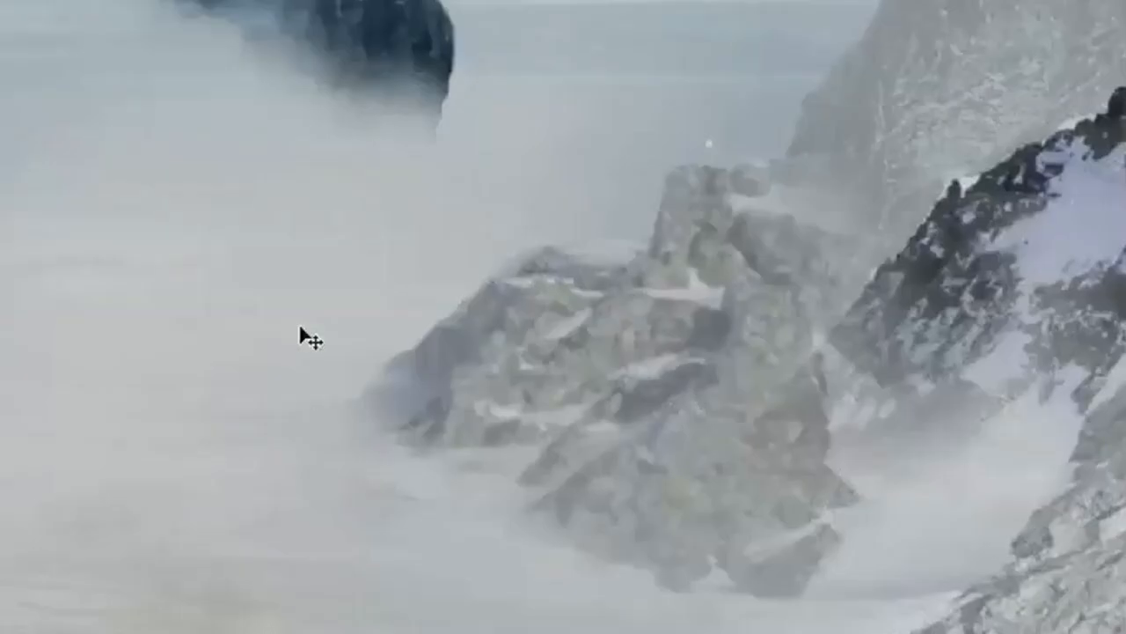
Brush soft haze over the small misty rocks on Layer 153 at 10% opacity, and delete that test layer.
key("b")
left_click_drag(324, 428, 378, 403)
left_click_drag(417, 370, 486, 304)
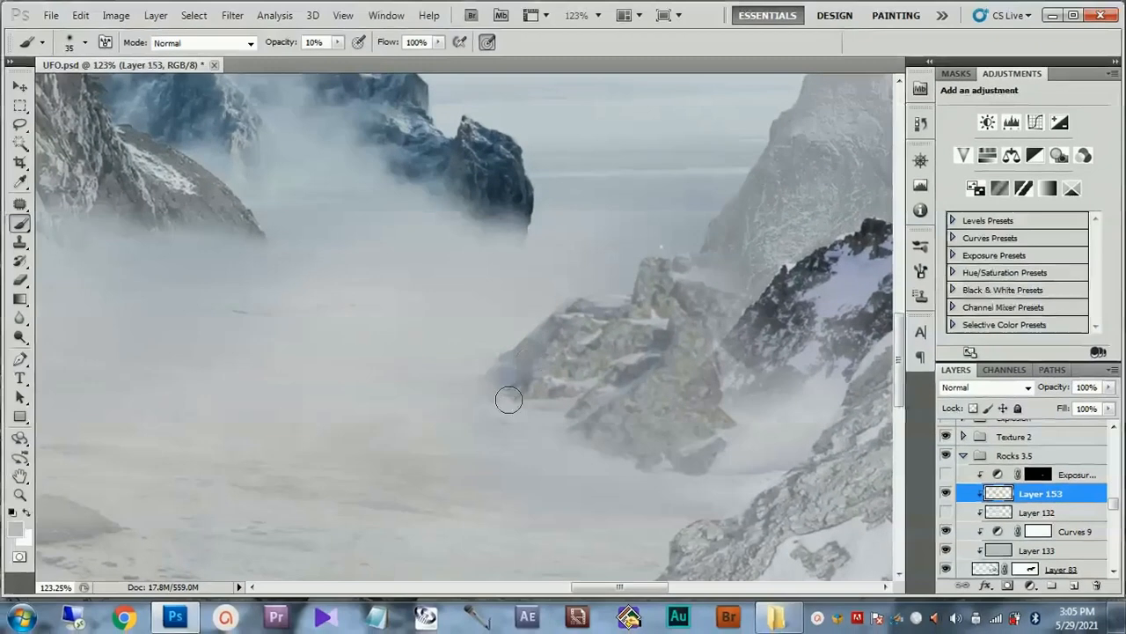
mouse_move(493, 409)
left_mouse_down()
mouse_move(587, 305)
mouse_move(513, 352)
left_mouse_up()
mouse_move(586, 302)
left_mouse_down()
mouse_move(520, 346)
mouse_move(501, 378)
left_mouse_up()
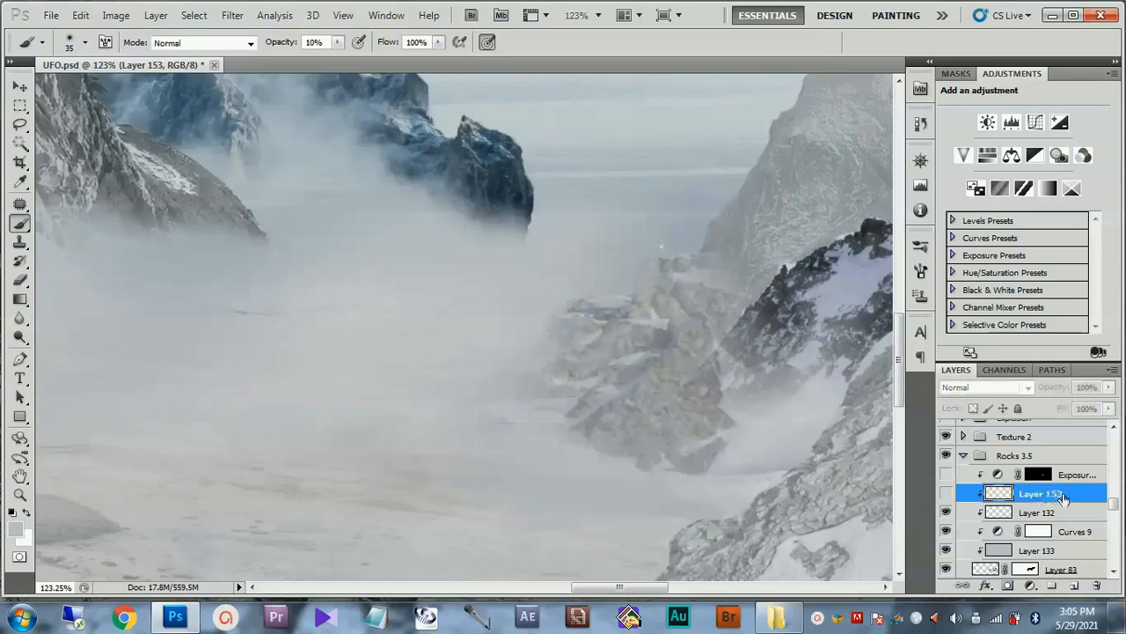
key("Delete")
Show the haze Layer 69 in the Rocks 2.5 group.
scroll(512, 395, "down", 3)
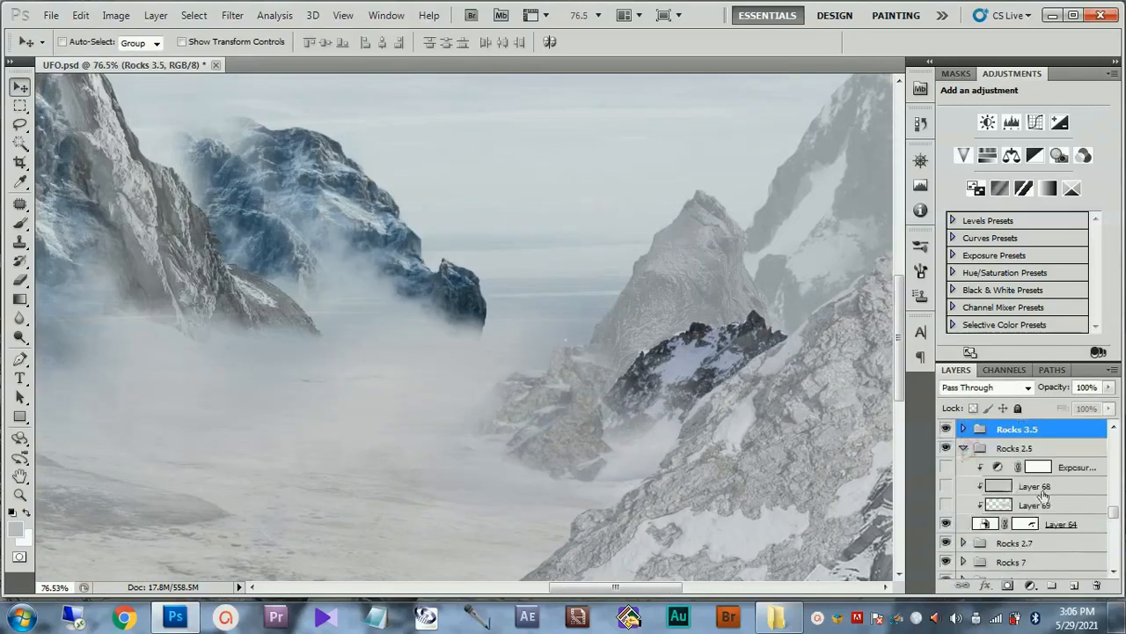
scroll(1042, 497, "down", 1)
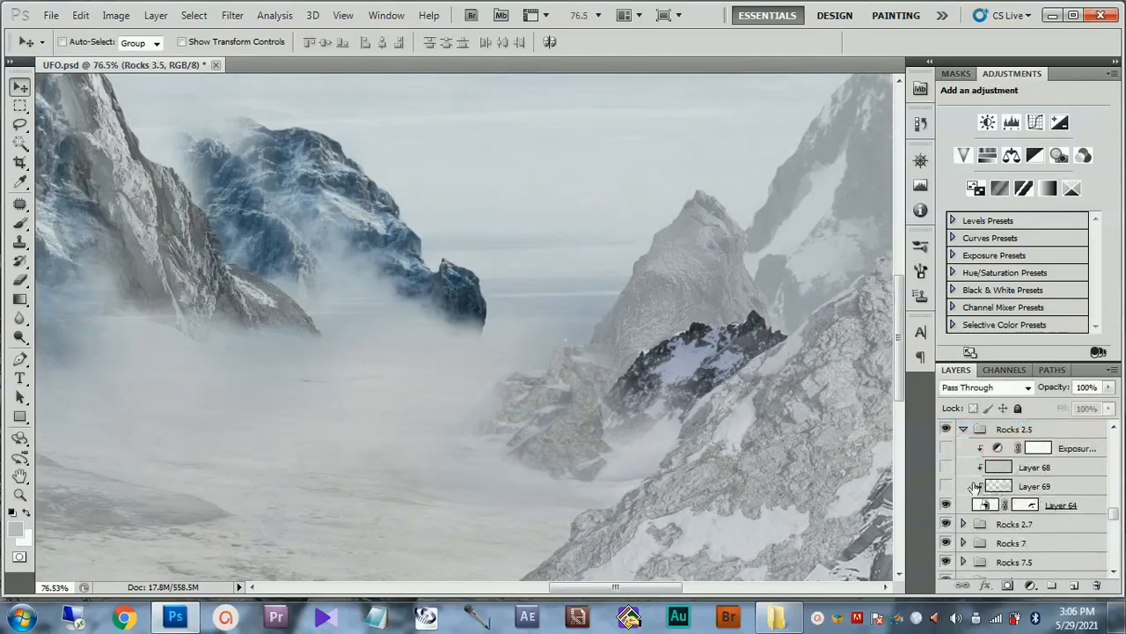
left_click(946, 486)
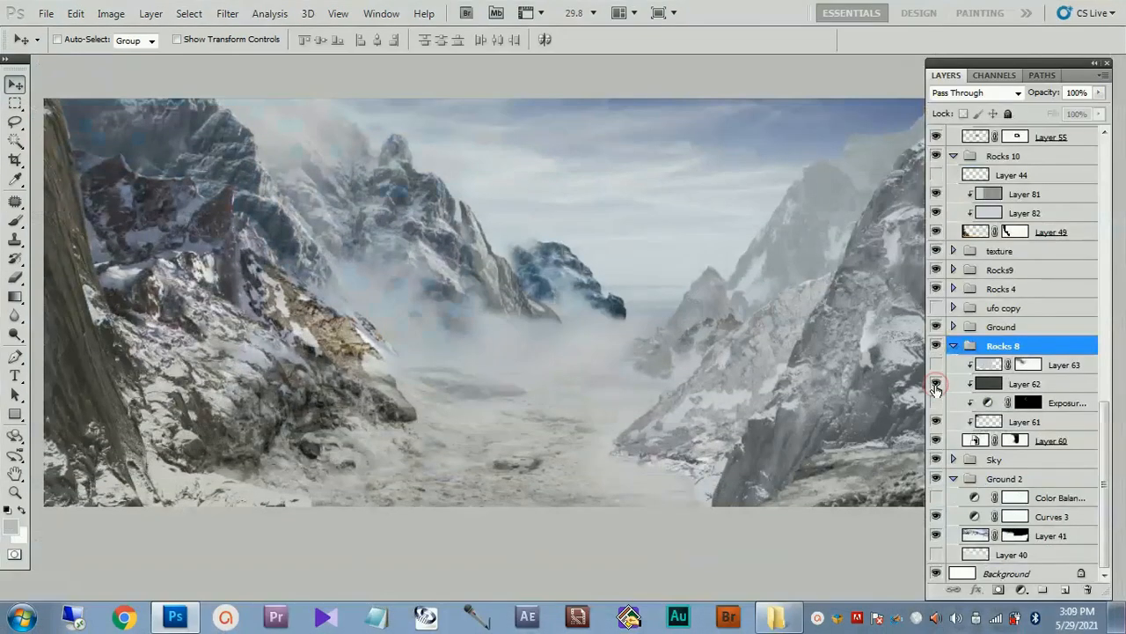
Show Layers 62 and 63 in Rocks 8 and Layer 57 in Rocks 7.5 to fade those mountains.
left_click(936, 388)
left_click(935, 364)
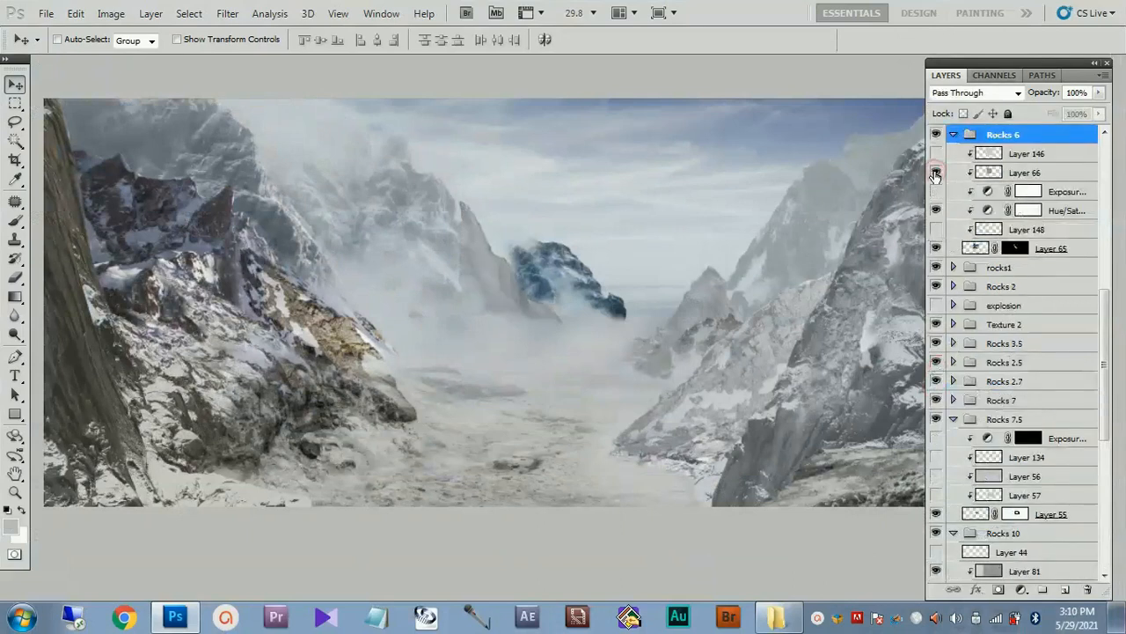
left_click(936, 494)
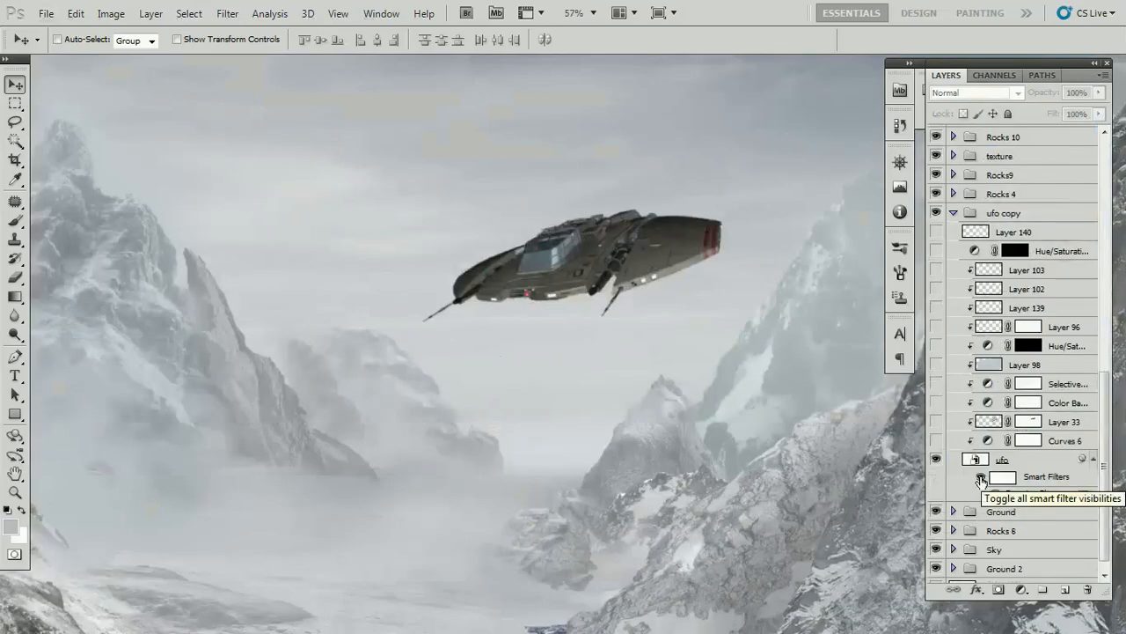
Turn off the smart filters on the ufo layer and inspect the sharp spaceship up close.
left_click(980, 478)
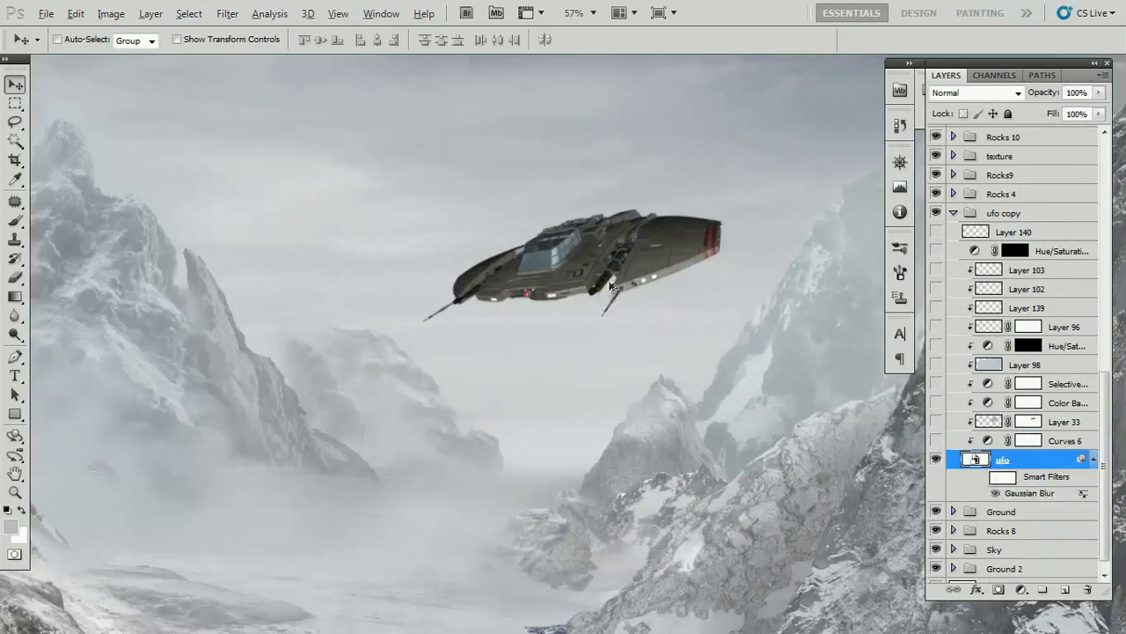
scroll(621, 282, "up", 5)
scroll(724, 312, "down", 2)
scroll(736, 326, "up", 1)
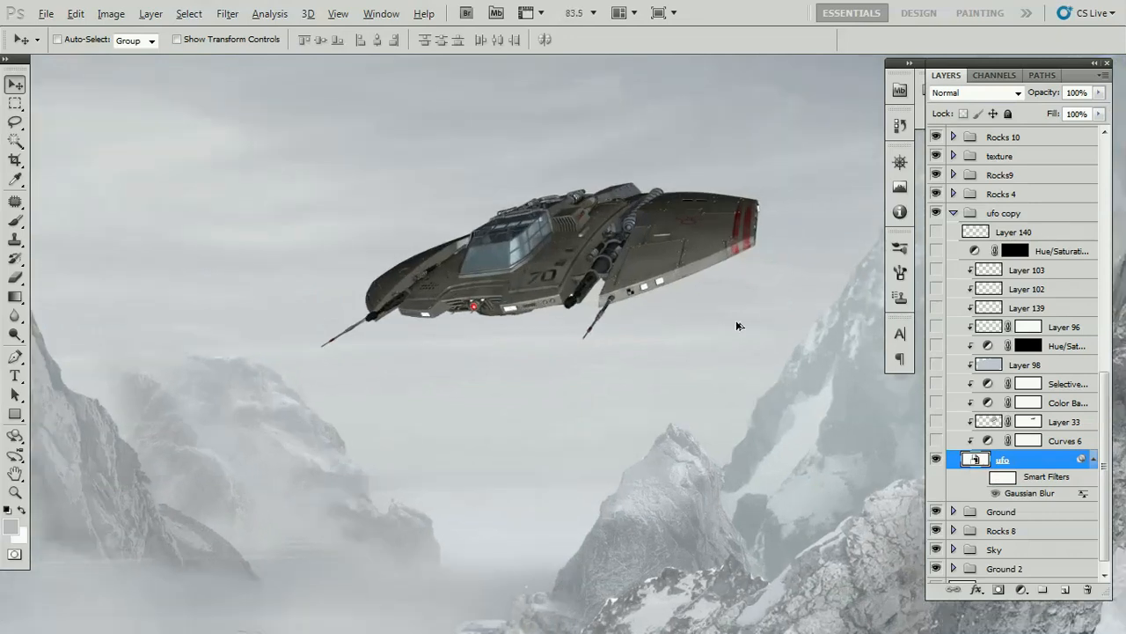
scroll(836, 387, "up", 1)
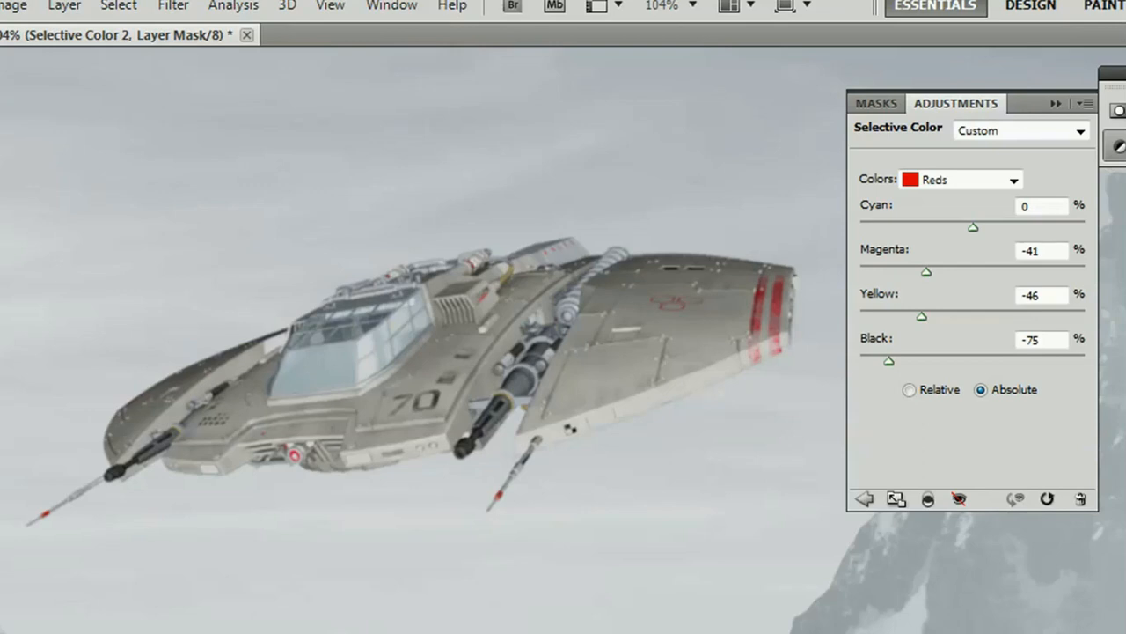
Switch the ship's Selective Color adjustment from Reds to another color range.
left_click(959, 179)
left_click(963, 356)
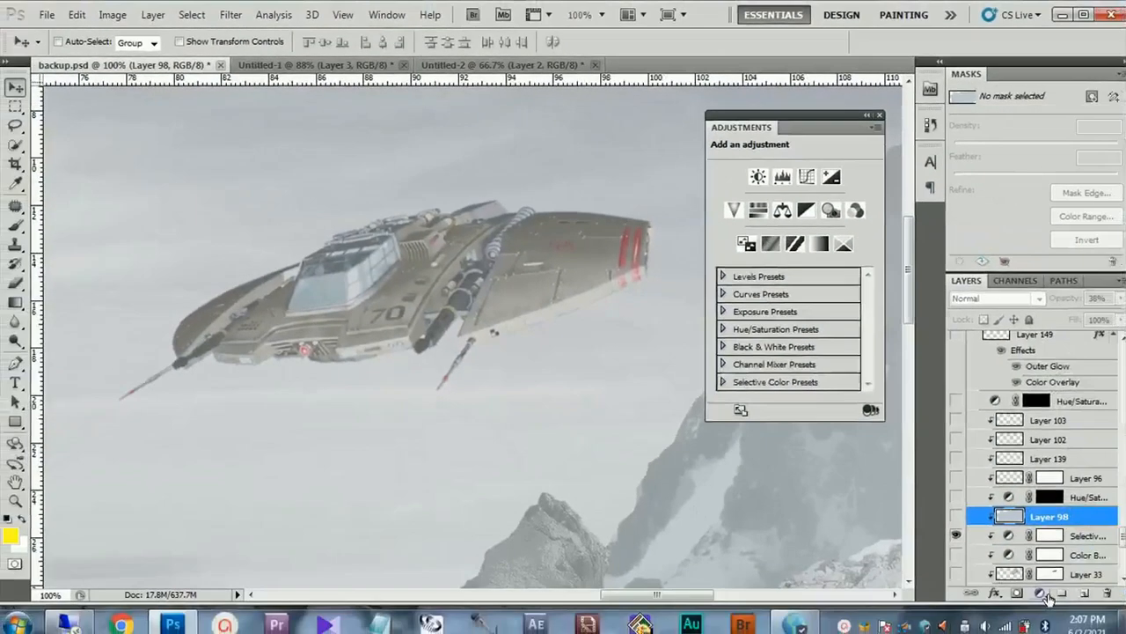
Add a Hue/Saturation adjustment above Layer 98 with Colorize on, hue 0, saturation 100 and lightness +87.
left_click(1047, 597)
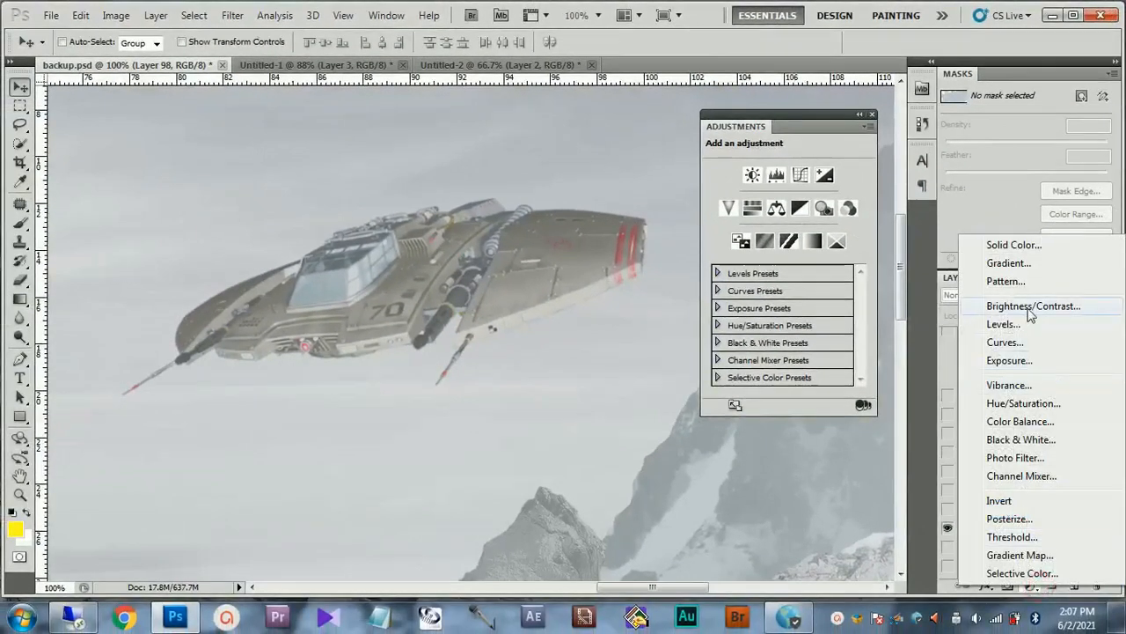
left_click(1056, 405)
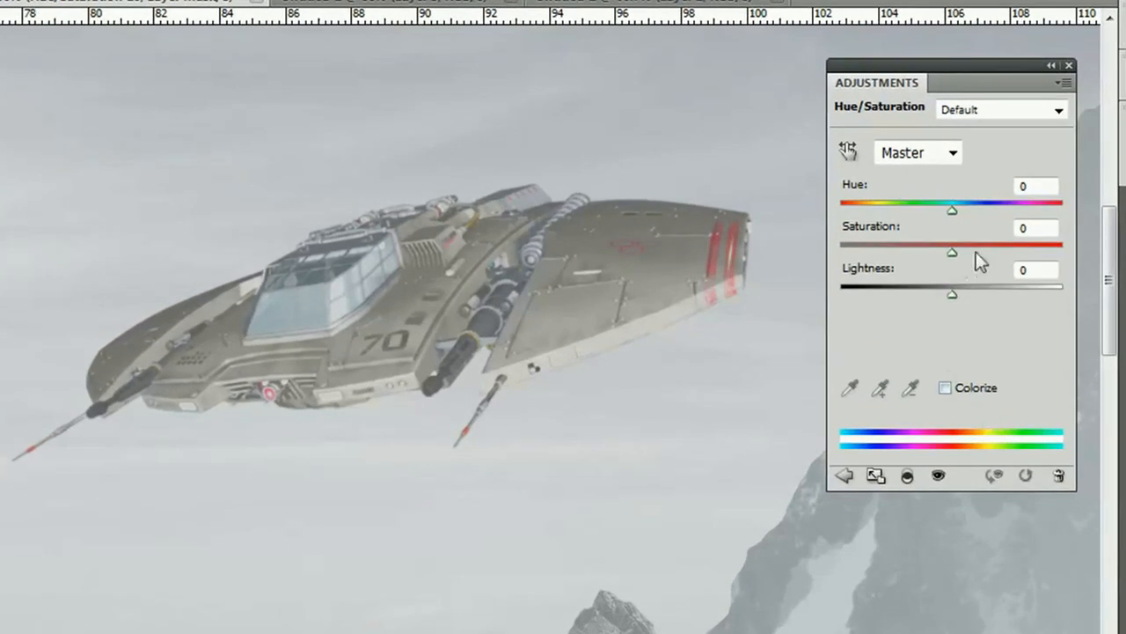
left_click(943, 394)
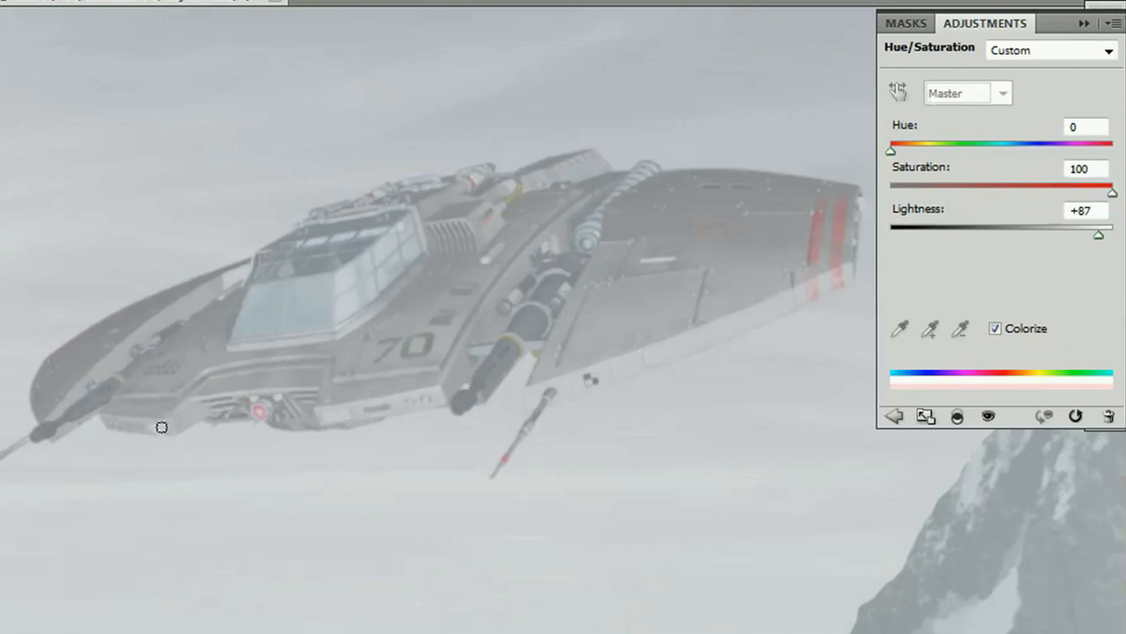
Paint white on the Hue/Saturation mask at the ship's front lamps and under-wing lights to make them glow.
mouse_move(164, 427)
left_mouse_down()
mouse_move(105, 421)
mouse_move(167, 426)
left_mouse_up()
left_click_drag(617, 369, 639, 363)
left_click(651, 359)
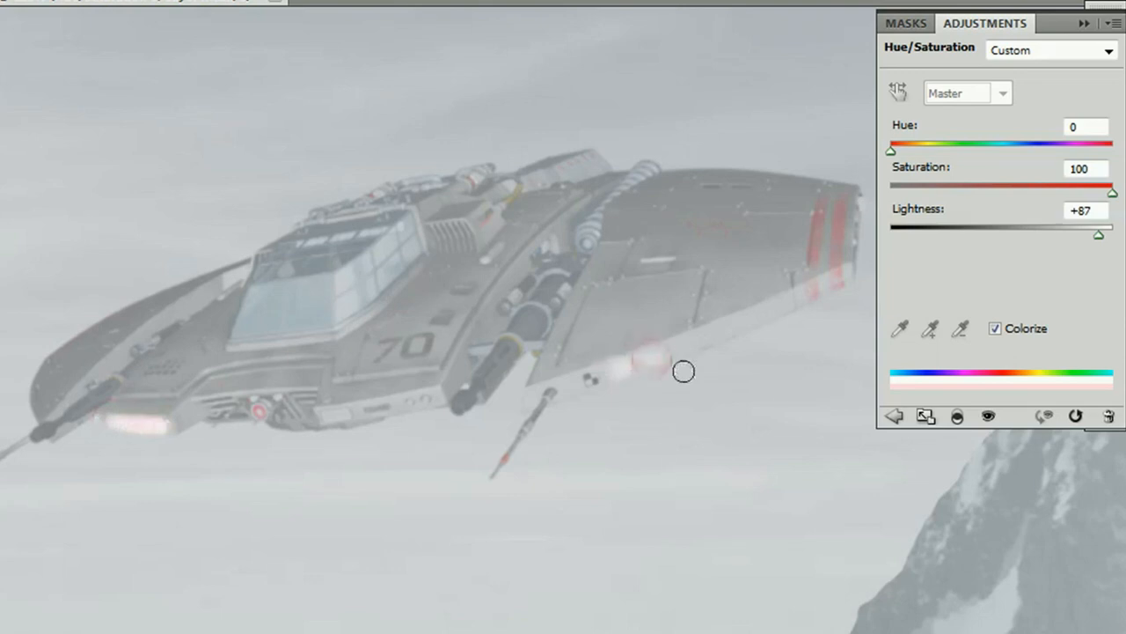
scroll(678, 360, "up", 3)
left_click(636, 351)
left_click(528, 346)
left_click(488, 358)
left_click(487, 358)
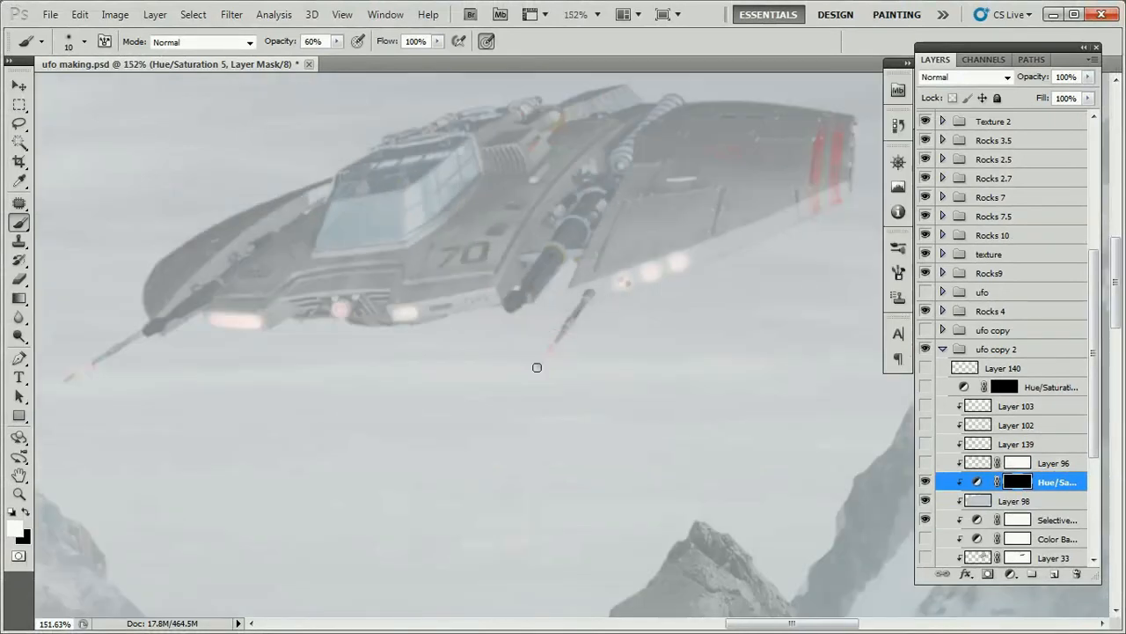
scroll(330, 297, "up", 3)
left_click(292, 281)
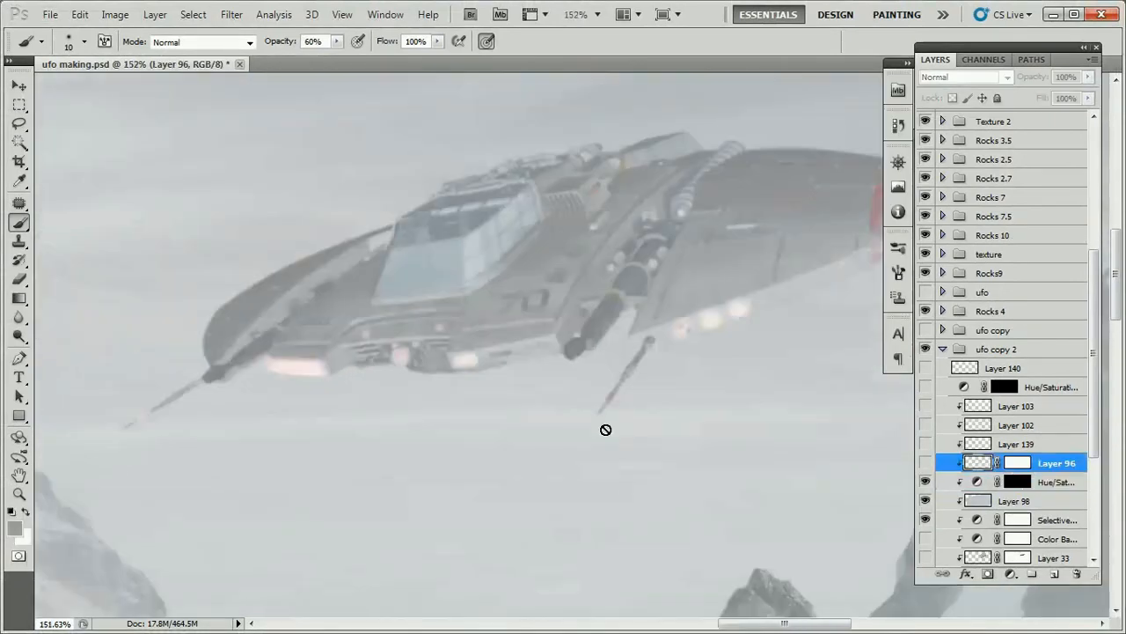
Create a new layer in Color blend mode above Layer 96, clipped to the ship.
key("ctrl+shift+n")
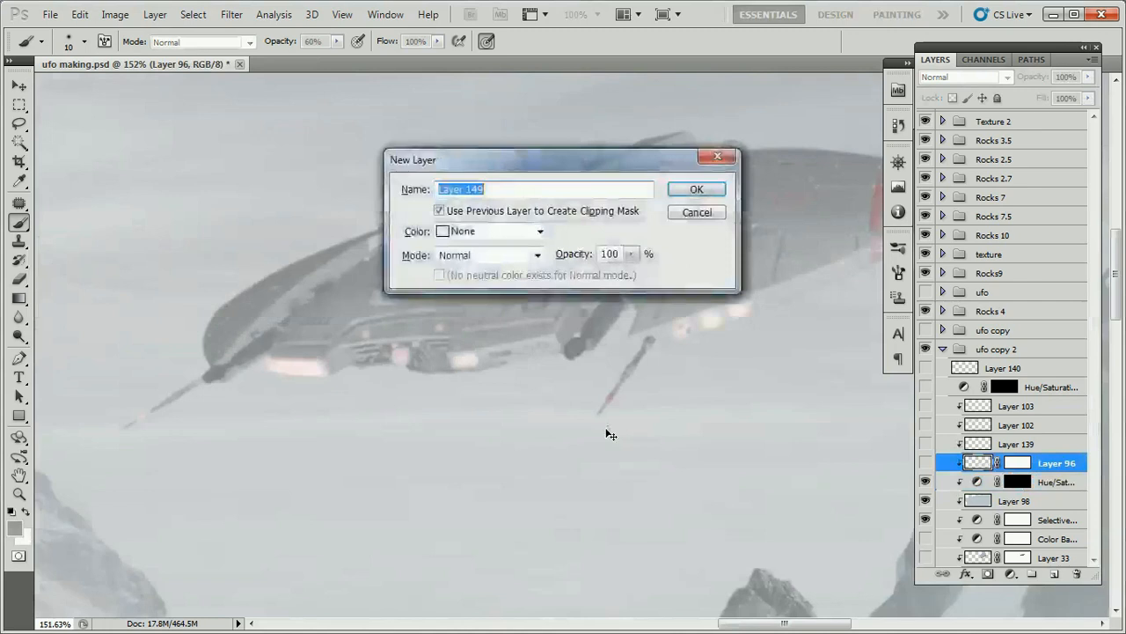
left_click(475, 255)
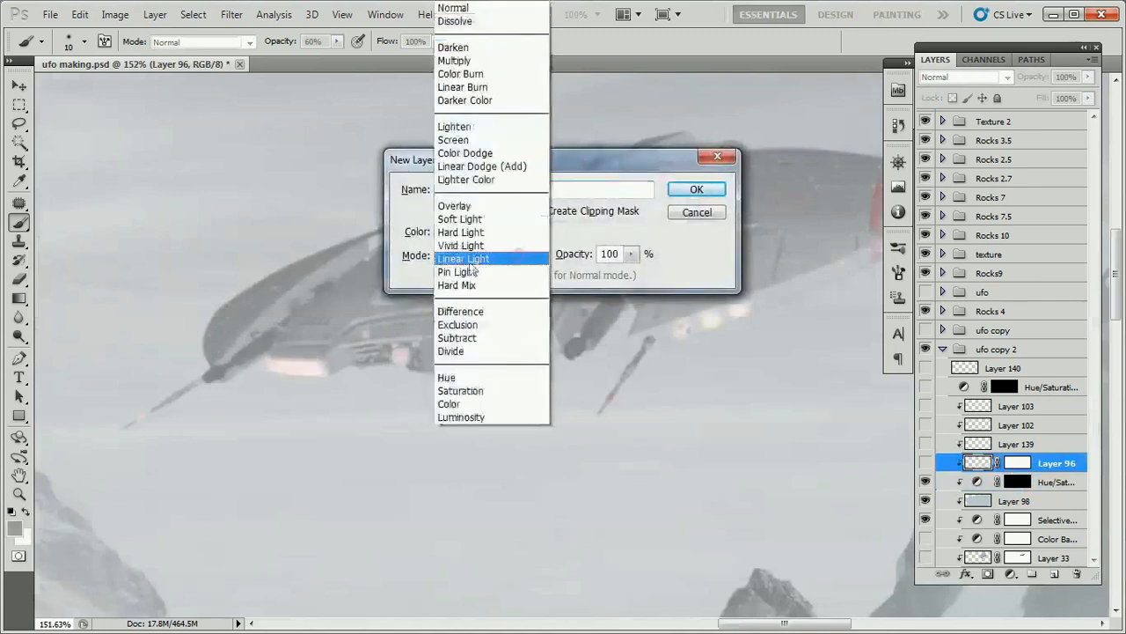
left_click(458, 407)
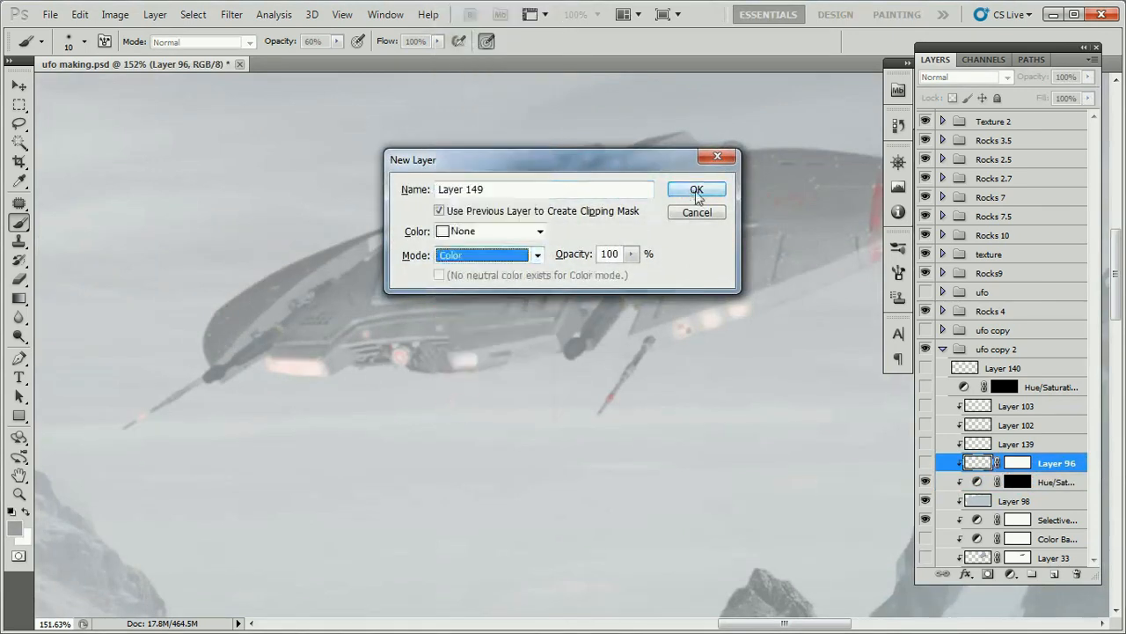
left_click(696, 190)
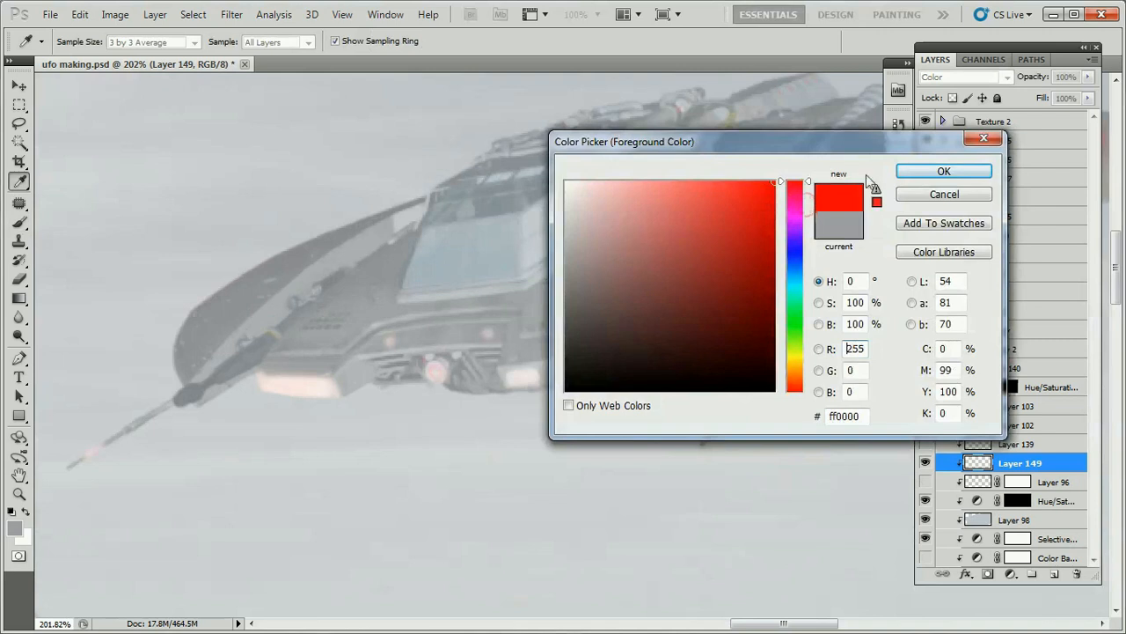
Paint pure red (ff0000) on the ship's small side lights, gun barrels and engine lights.
key("Return")
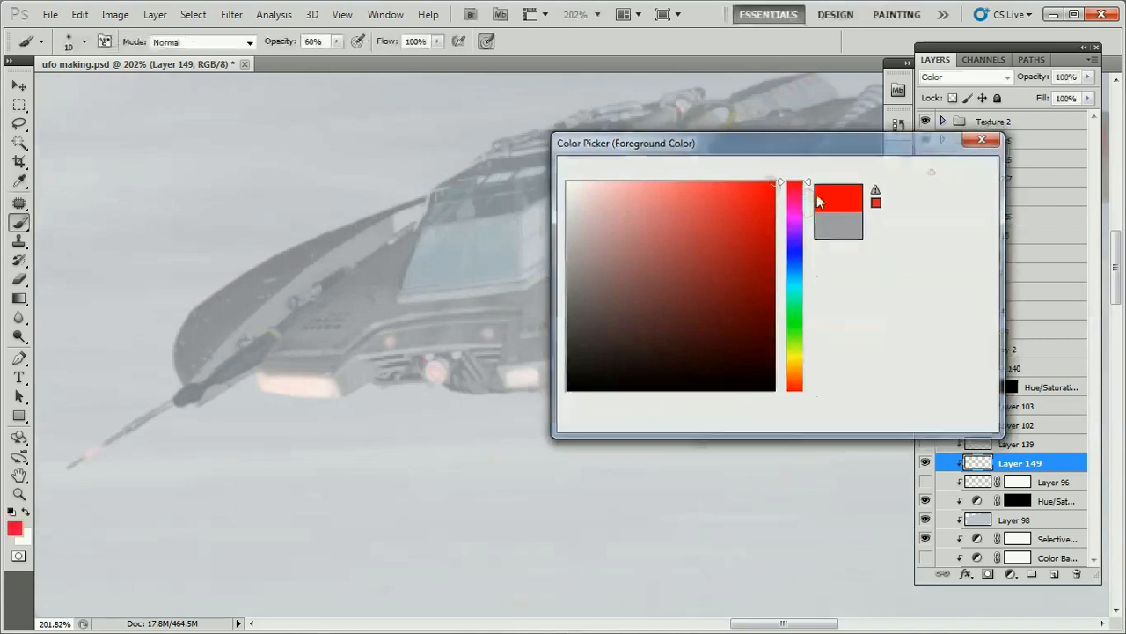
scroll(282, 311, "up", 3)
left_click(299, 301)
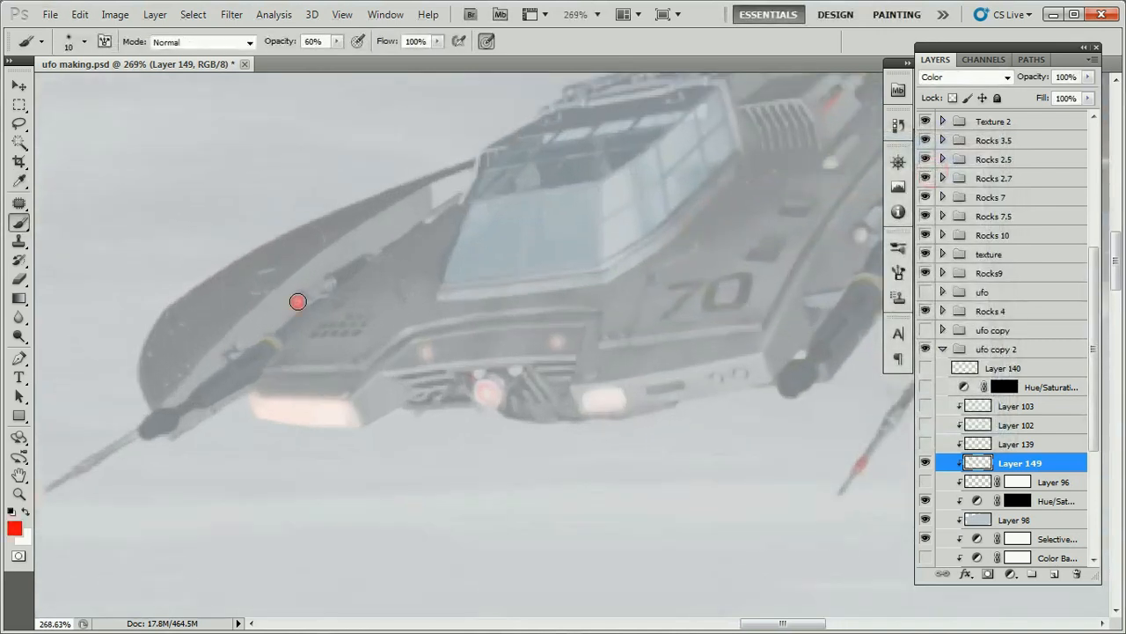
scroll(352, 370, "down", 2)
left_click(765, 253)
left_click(830, 249)
scroll(830, 250, "up", 2)
left_click(254, 435)
mouse_move(220, 431)
left_mouse_down()
mouse_move(481, 387)
mouse_move(232, 450)
left_mouse_up()
scroll(232, 451, "down", 1)
left_click_drag(704, 440, 535, 274)
left_click_drag(772, 271, 762, 287)
scroll(703, 362, "down", 3)
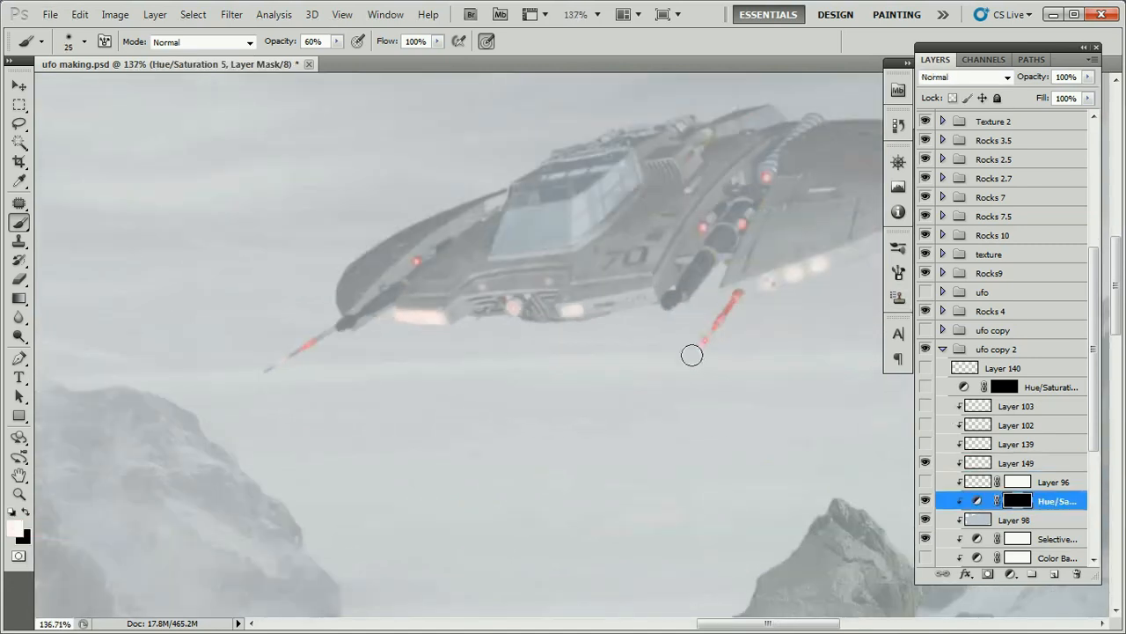
Colour the two small hull lights beside the number 70 bright green (12ff00) with a small brush at full opacity.
key("bracketleft")
scroll(757, 329, "up", 1)
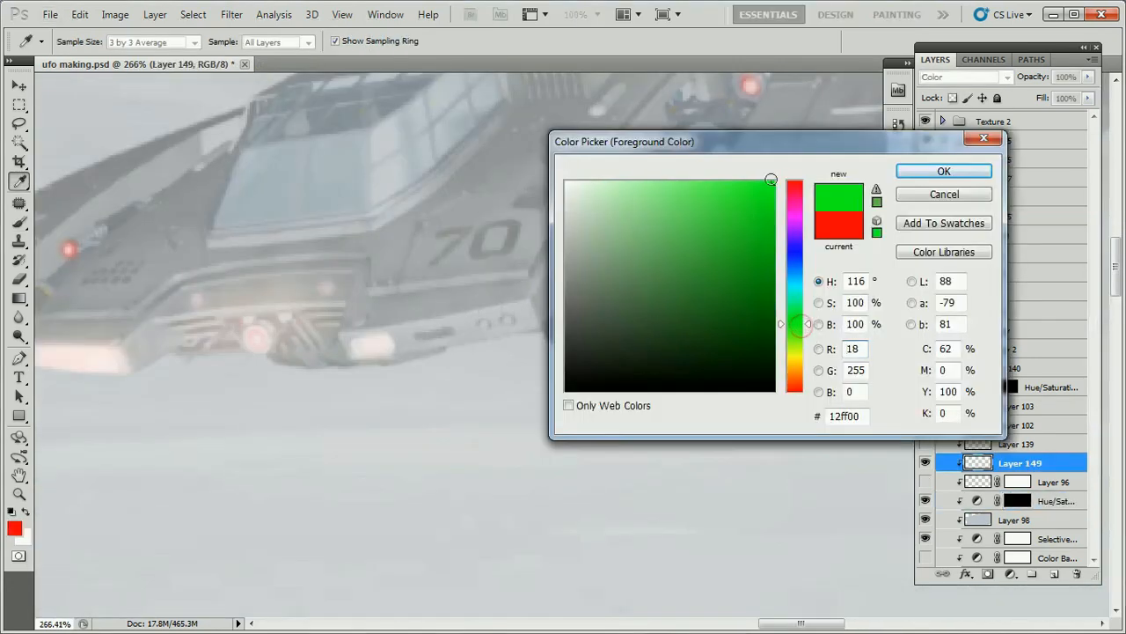
key("Return")
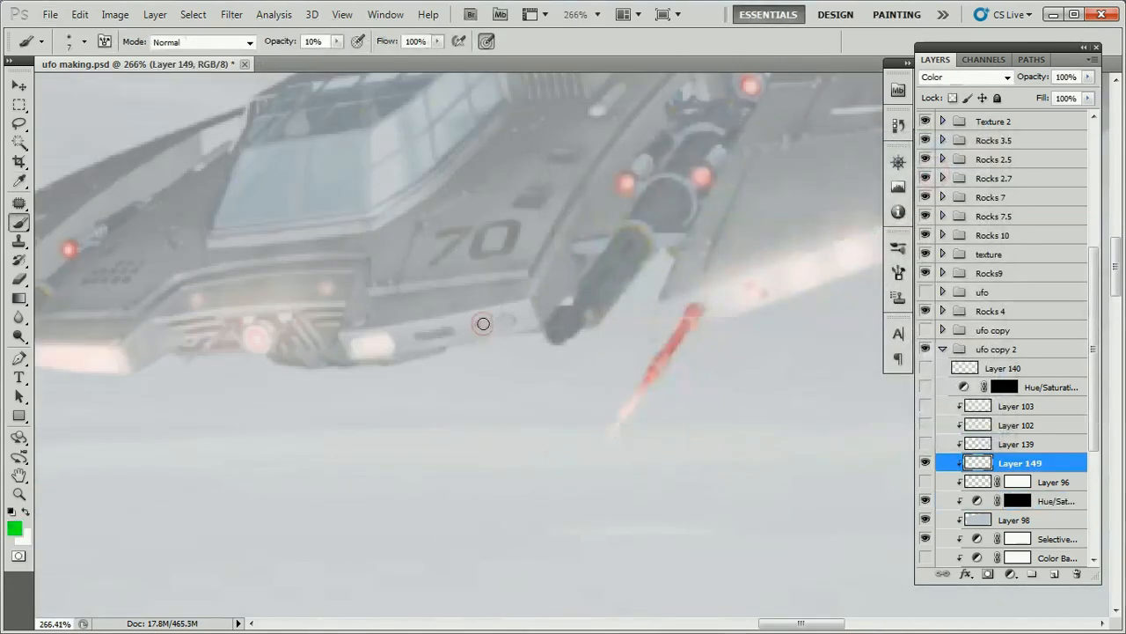
key("0")
key("bracketleft")
left_click(484, 325)
left_click(509, 320)
scroll(348, 406, "down", 3)
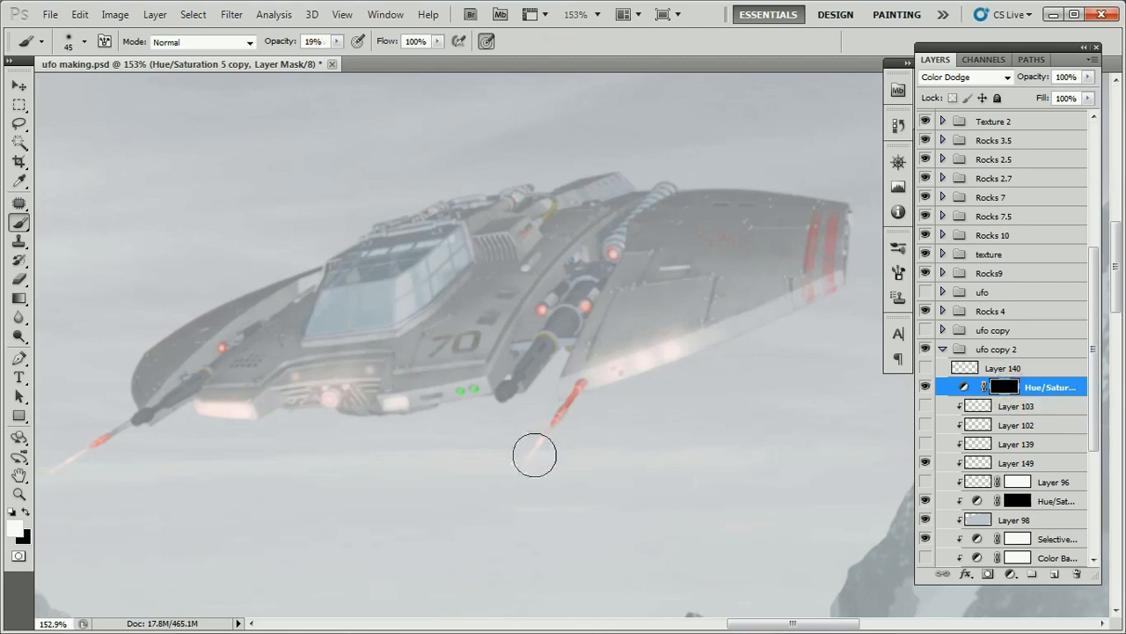
Paint white at 19% opacity on the Color Dodge Hue/Saturation mask to add glows at the gun tips, front lamps and under-wing lights.
left_click_drag(535, 455, 524, 457)
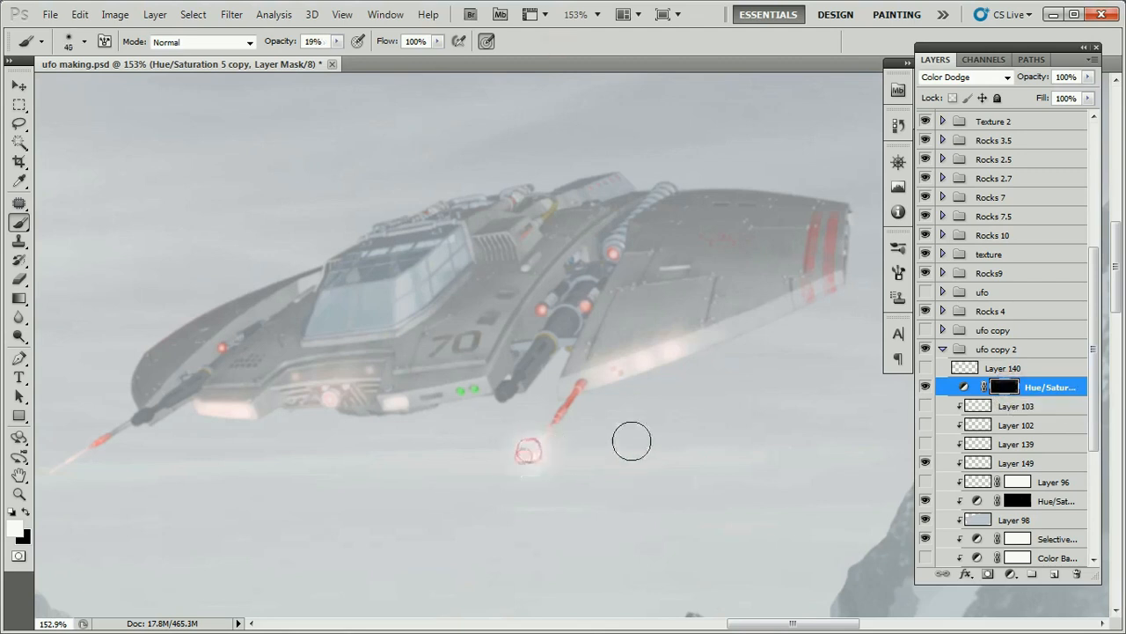
scroll(630, 445, "down", 2)
left_click(164, 458)
mouse_move(291, 411)
left_mouse_down()
mouse_move(414, 412)
mouse_move(609, 380)
mouse_move(395, 399)
left_mouse_up()
left_click(683, 361)
scroll(618, 386, "down", 1)
left_click(417, 375)
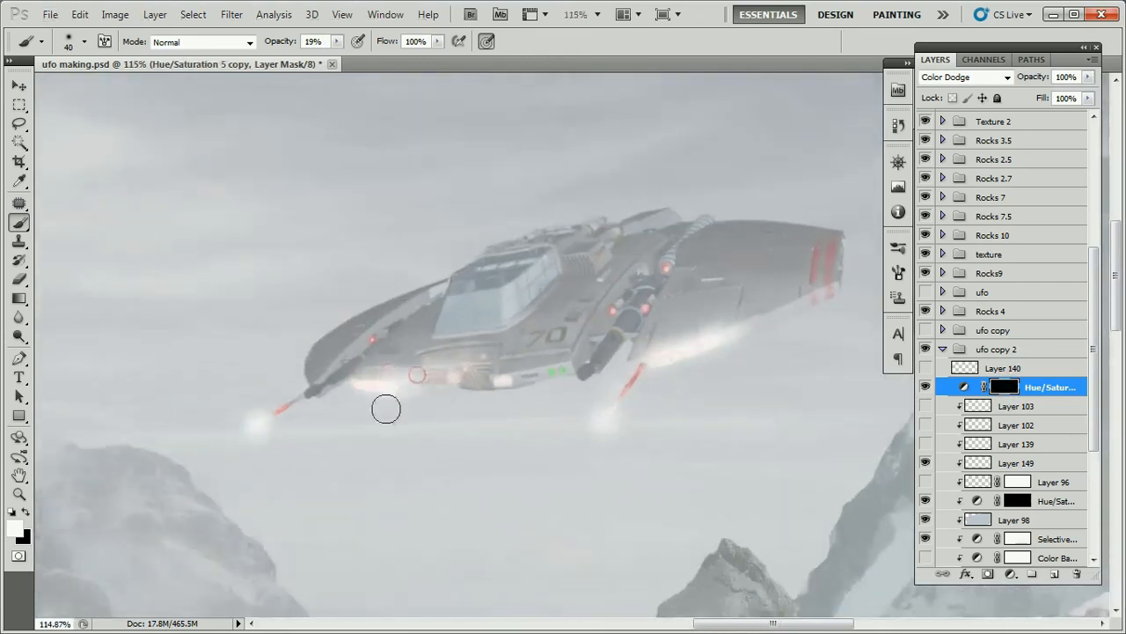
scroll(352, 419, "down", 1)
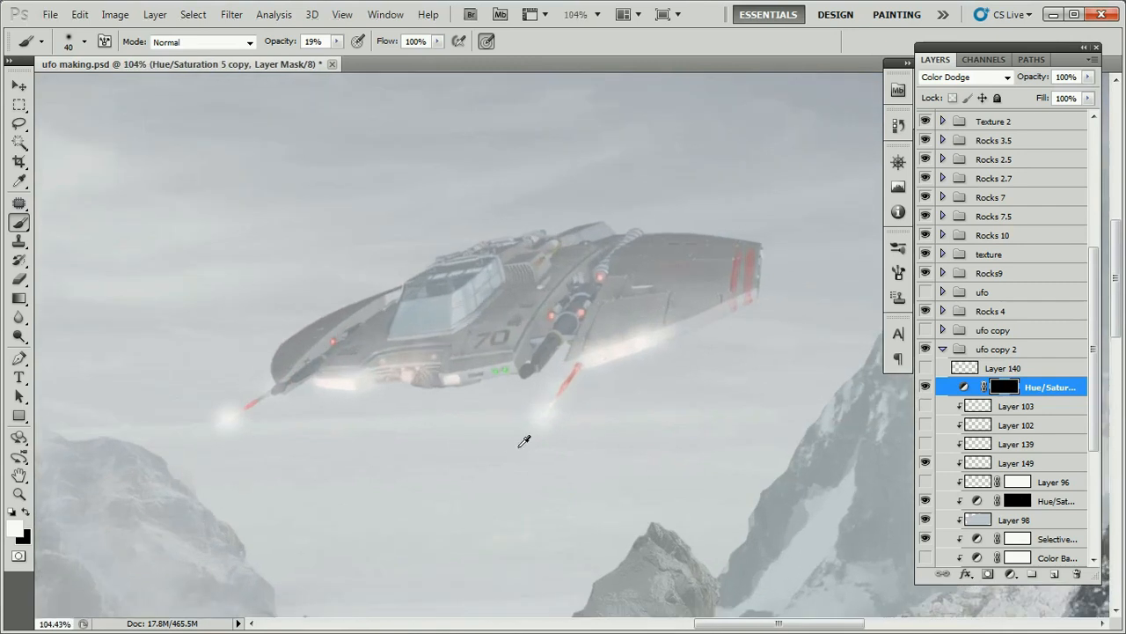
Show Layer 103 and set its blend mode to Soft Light.
scroll(524, 440, "up", 2)
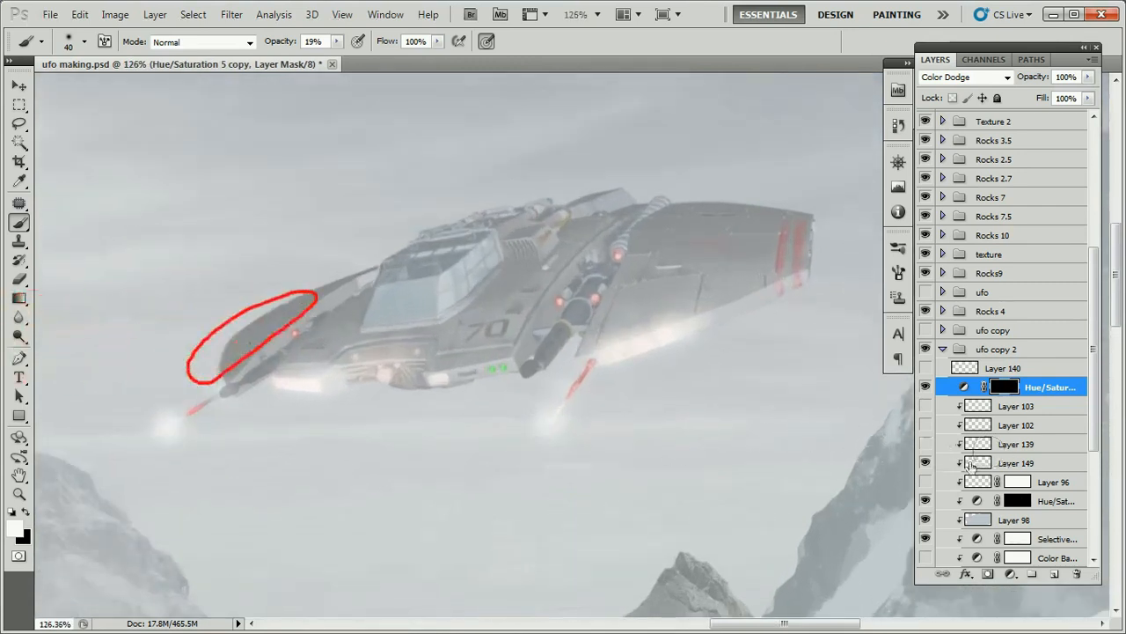
left_click(967, 406)
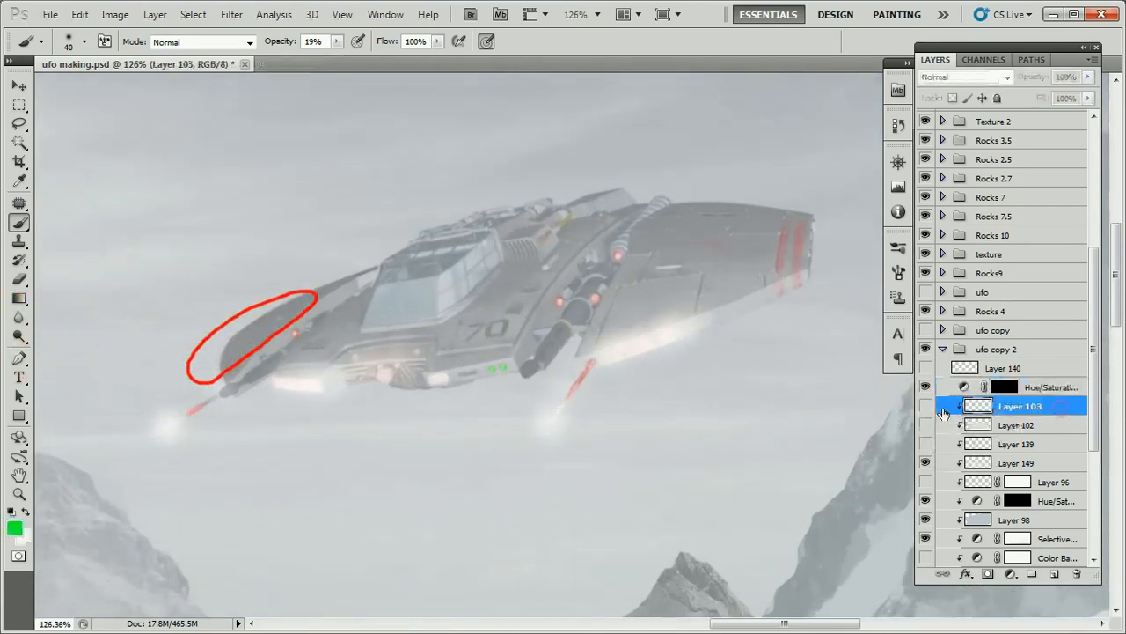
left_click(925, 405)
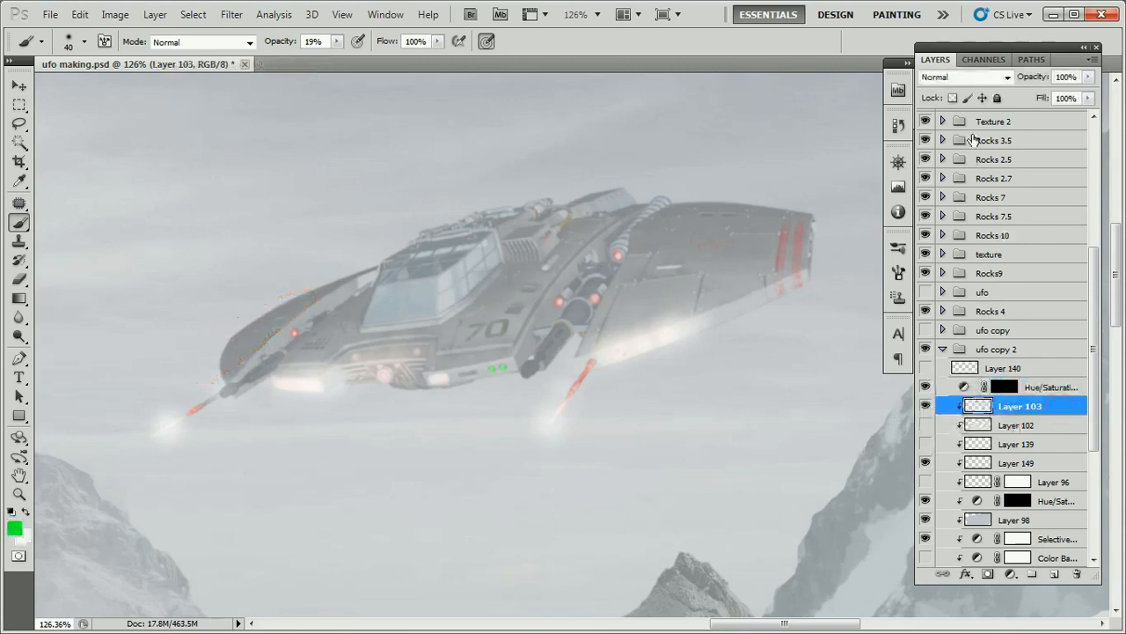
left_click(1003, 77)
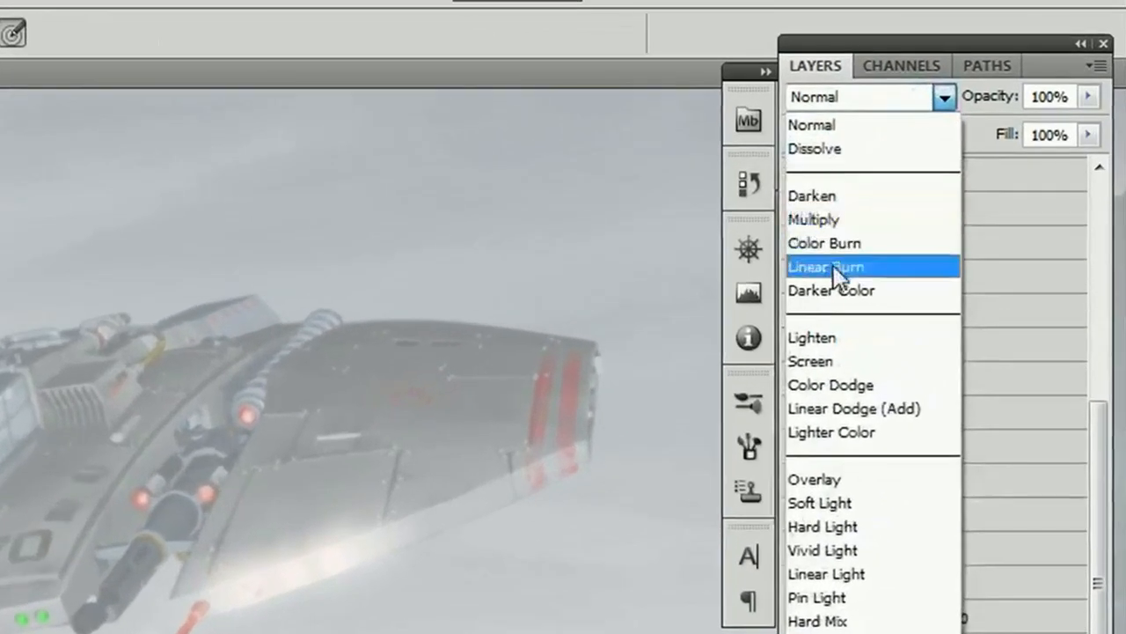
left_click(820, 502)
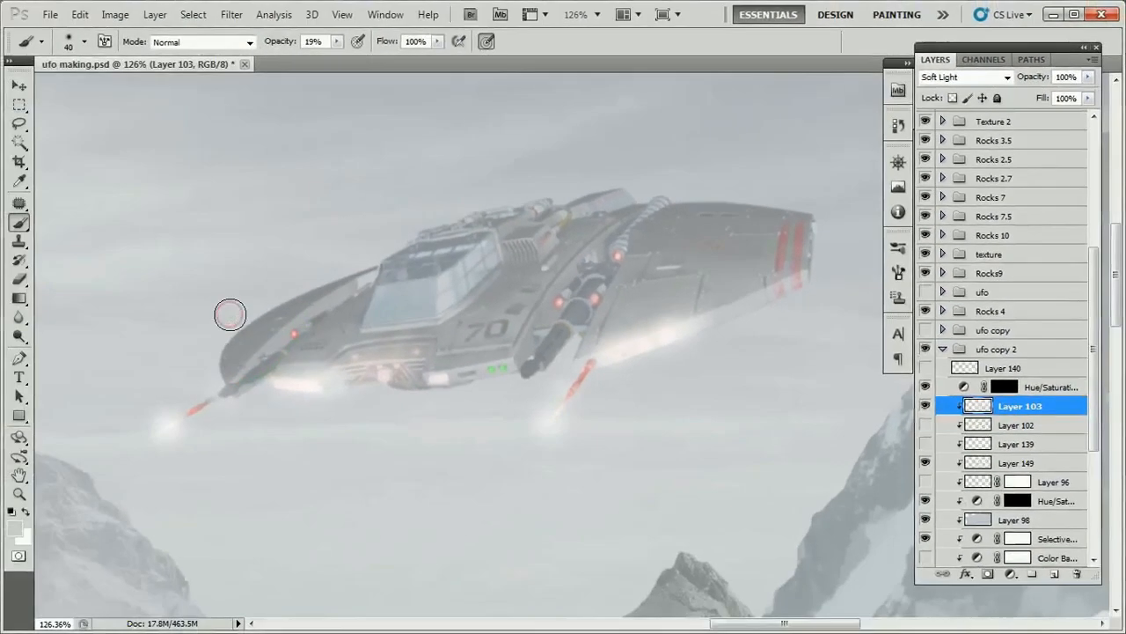
Raise the brush opacity to 23% and paint pale grey on Layer 103 over the outer edge of the wing behind the cockpit.
left_click(337, 43)
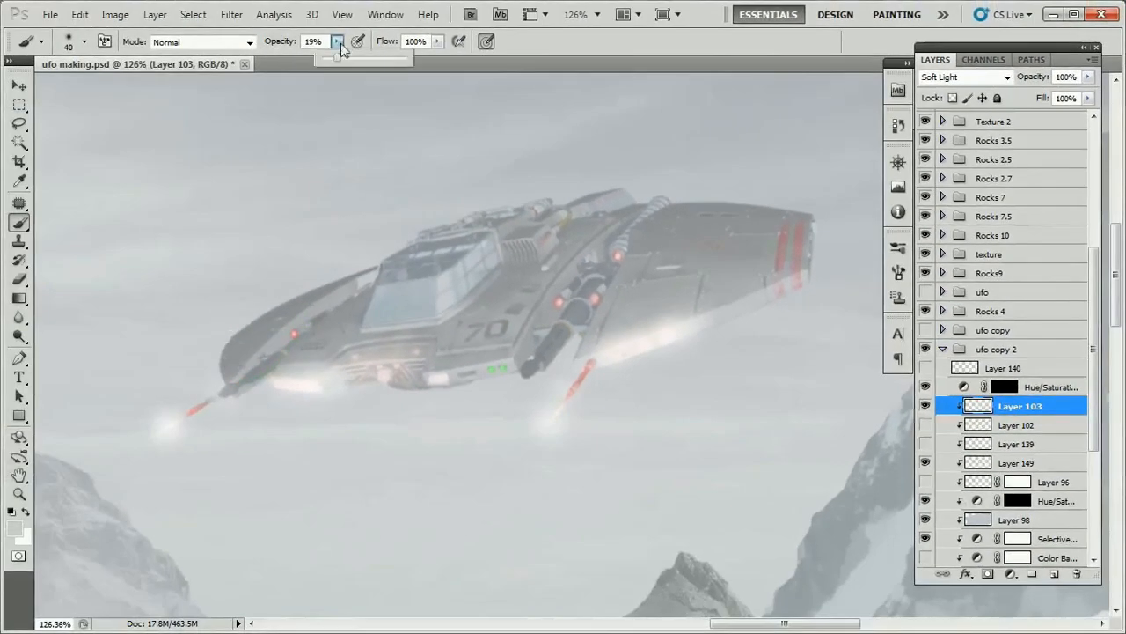
left_click(329, 59)
left_click(579, 42)
key("bracketright")
key("bracketright")
left_click_drag(209, 350, 259, 316)
left_click(337, 42)
left_click(347, 57)
left_click(250, 316)
mouse_move(345, 264)
left_mouse_down()
mouse_move(230, 350)
mouse_move(220, 340)
mouse_move(352, 262)
left_mouse_up()
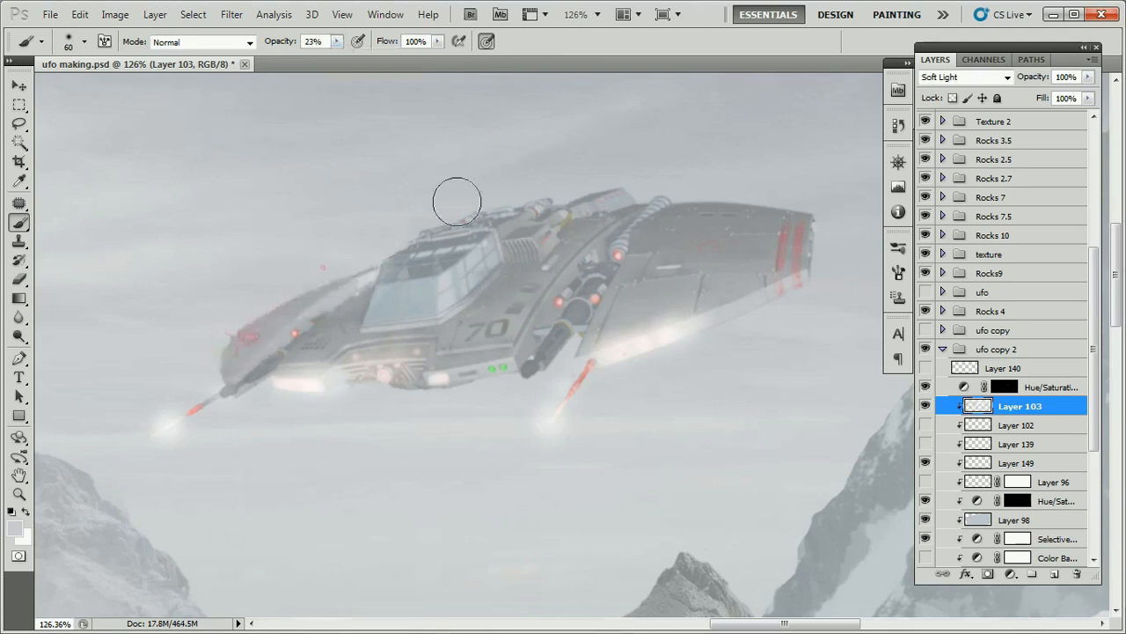
Enlarge the brush and lighten the upper edge of the red-striped wing with the same pale grey.
key("bracketright")
key("bracketright")
key("bracketright")
key("bracketright")
left_click_drag(656, 199, 707, 199)
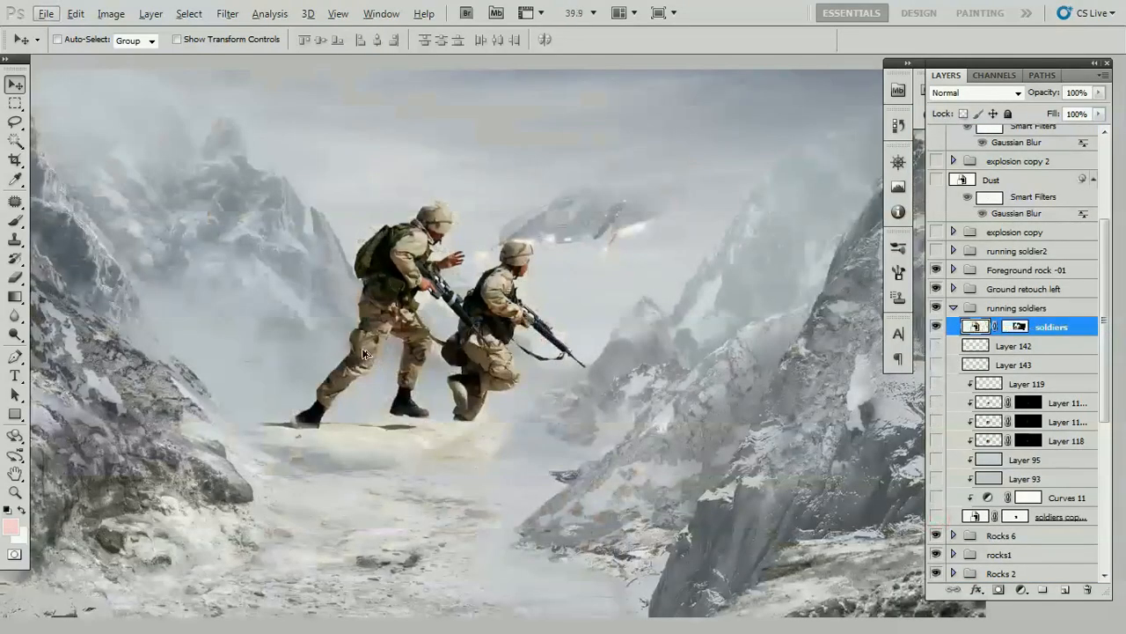
Scale the soldiers layer down so the pair stands as small distant figures in the snowy valley.
key("ctrl+t")
key("ctrl+minus")
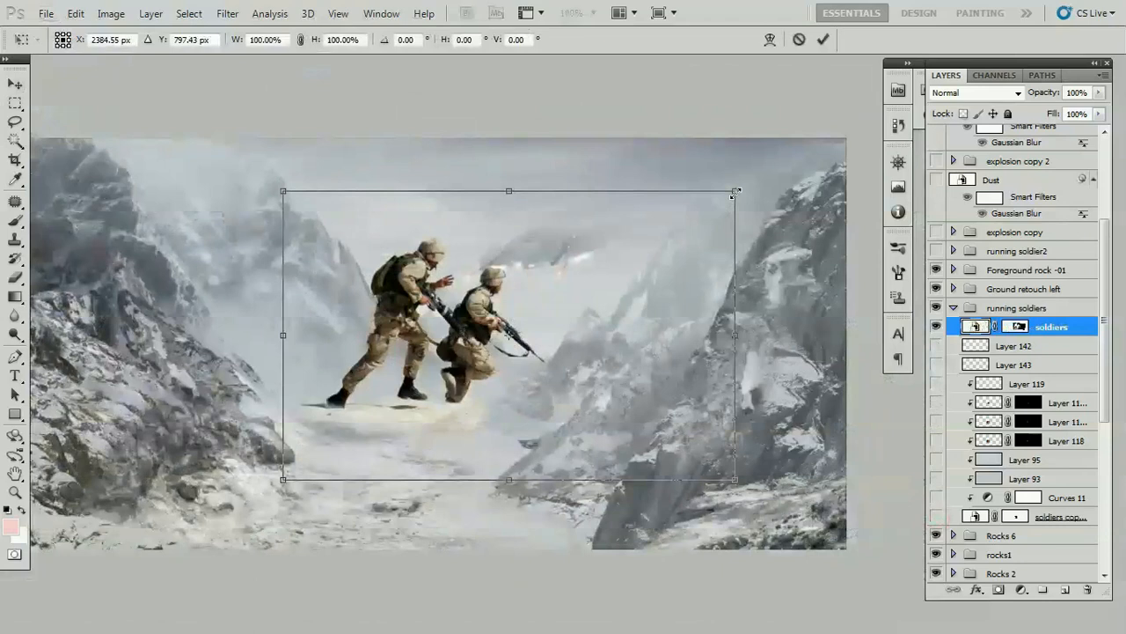
left_click_drag(735, 192, 631, 270)
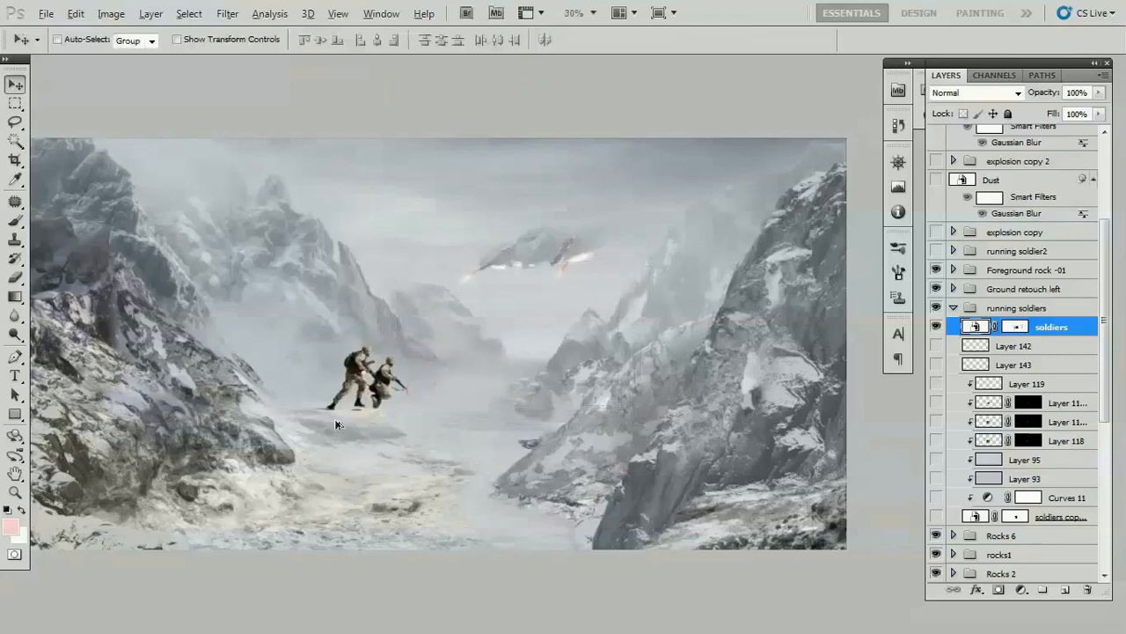
Set Layer 95 over the soldiers to Color blend mode at 40% opacity.
scroll(338, 424, "up", 7)
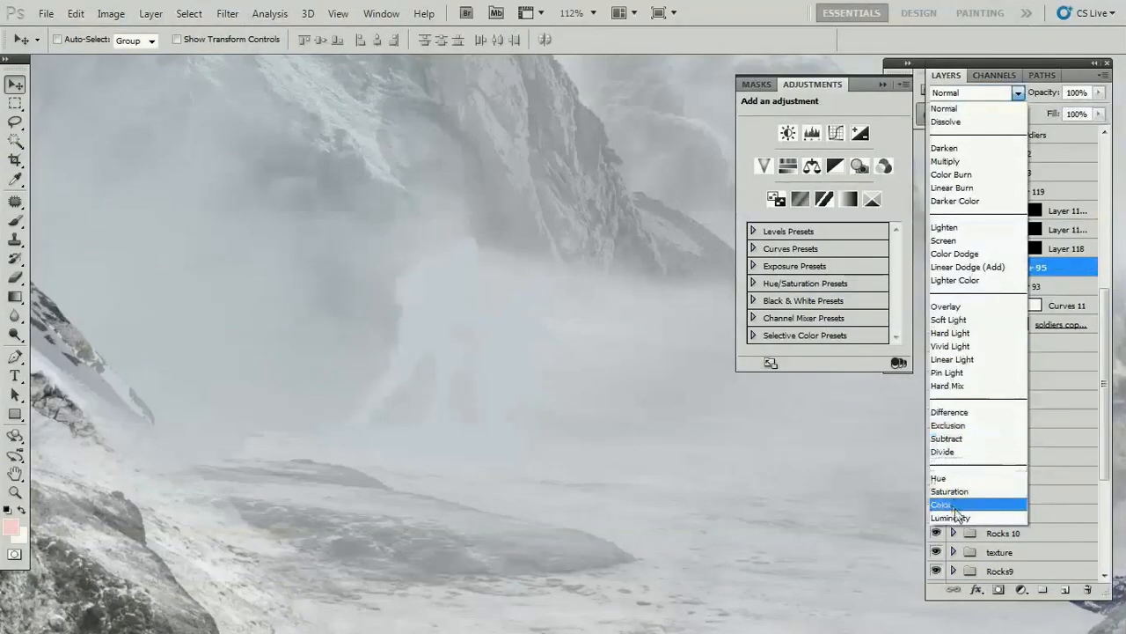
left_click(955, 509)
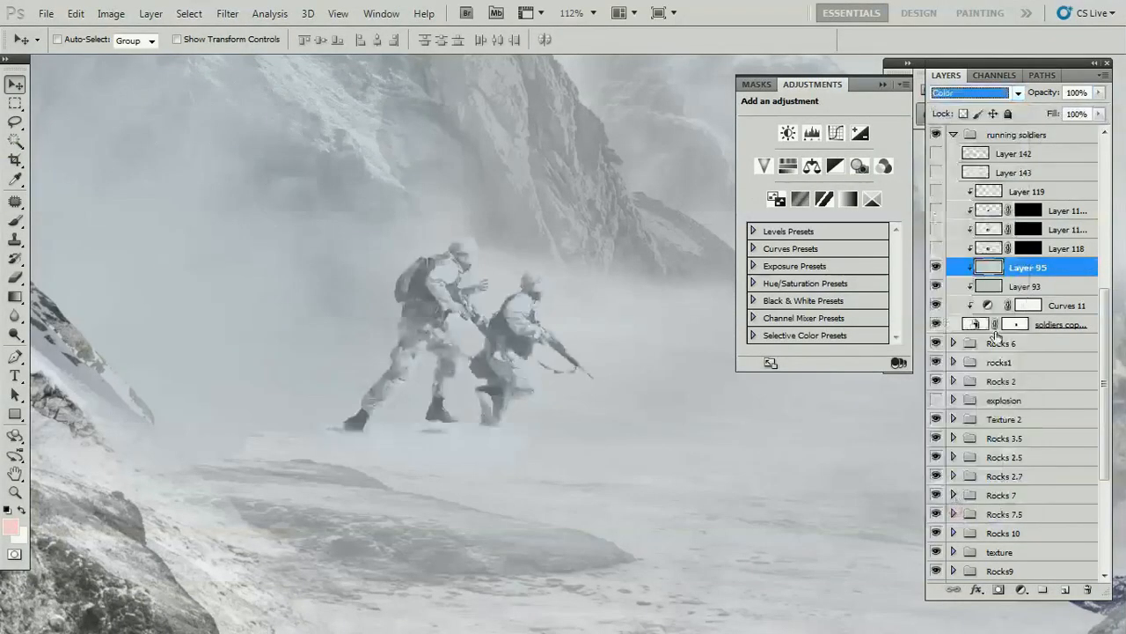
left_click(1077, 91)
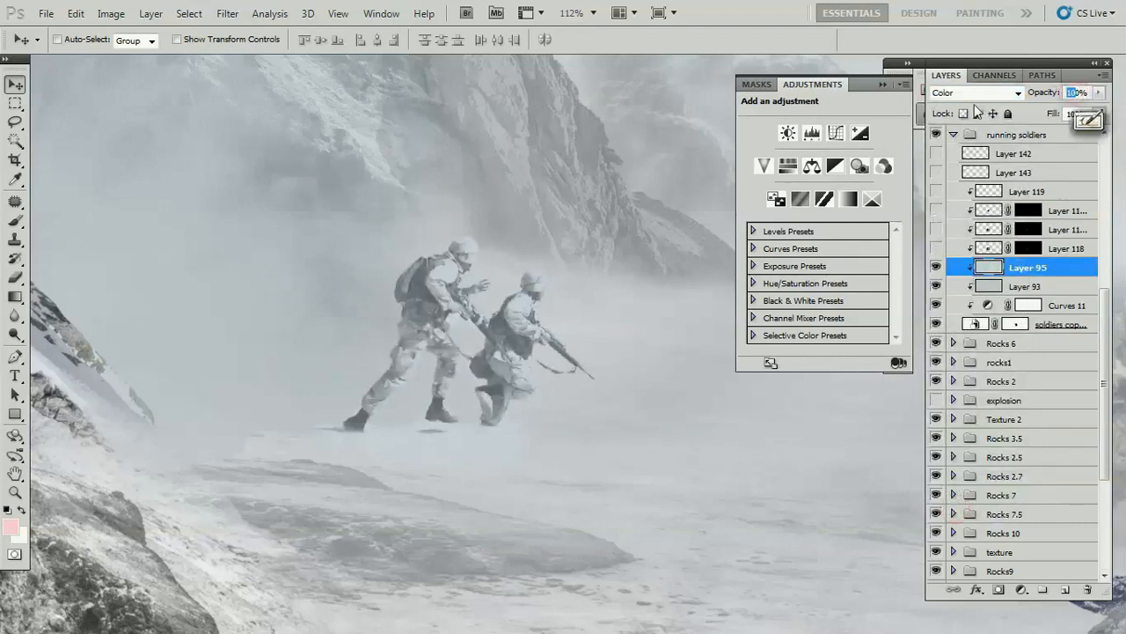
type("40")
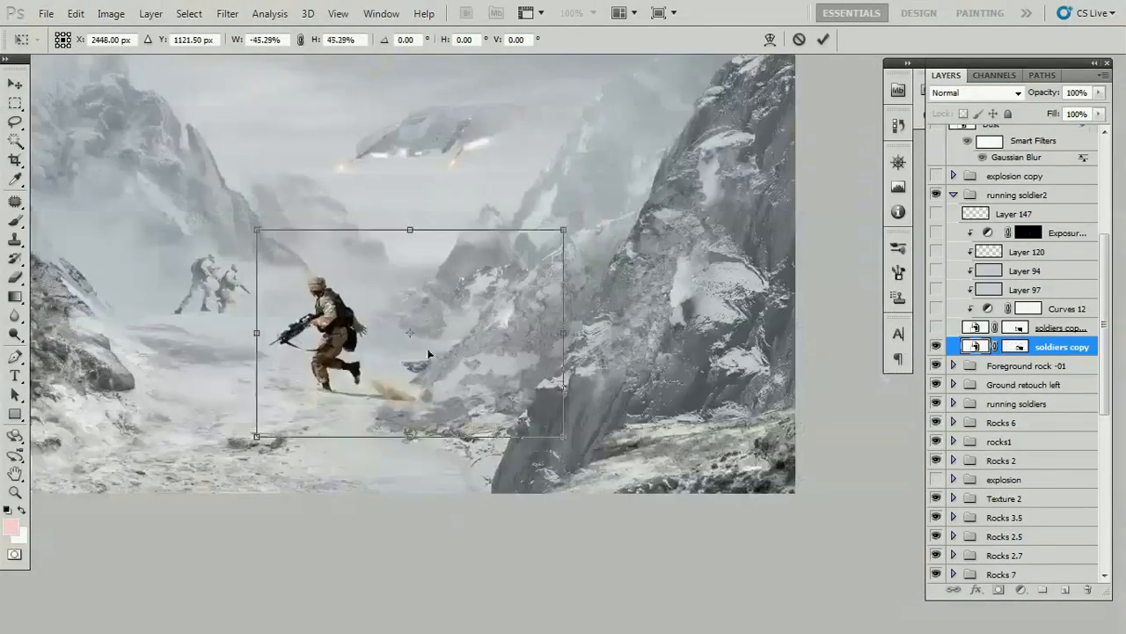
Place the flipped running soldier, scaled to 45.29%, on the snowy ground in front of the distant pair.
left_click_drag(380, 350, 370, 362)
key("Return")
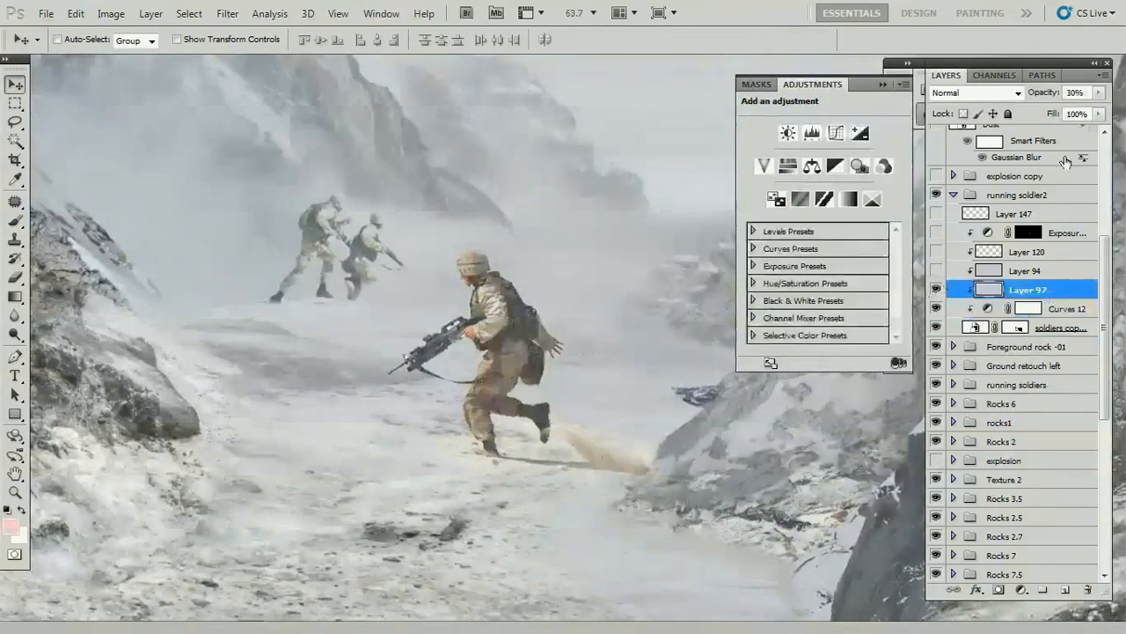
key("v")
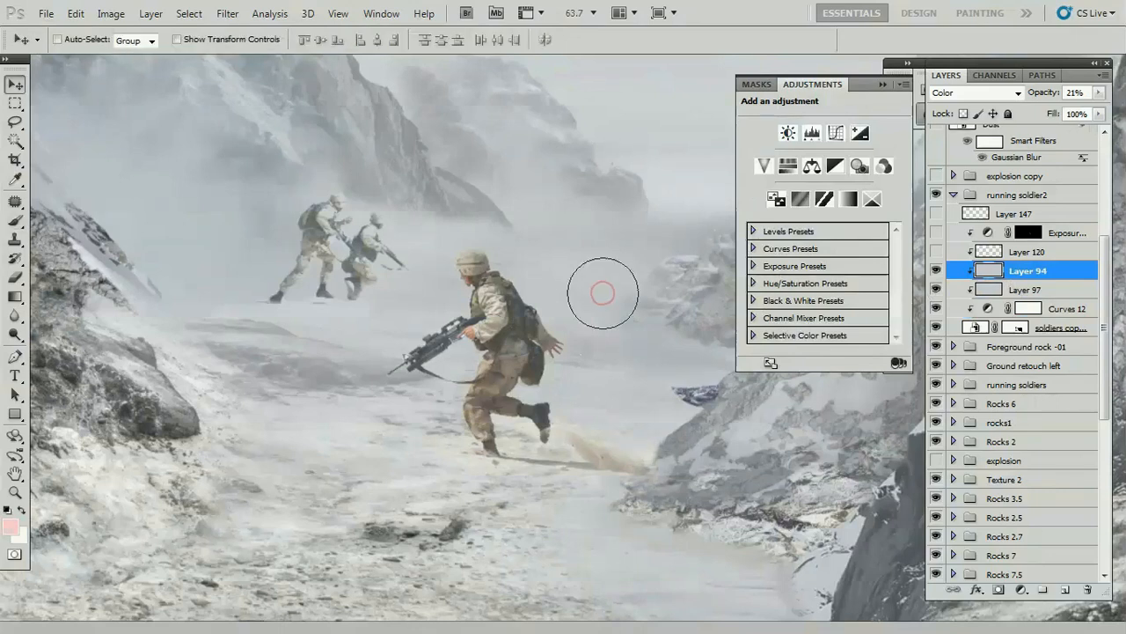
Create a new Normal-mode layer above Layer 94, clipped to the running soldier.
scroll(661, 469, "up", 1)
scroll(616, 501, "up", 2)
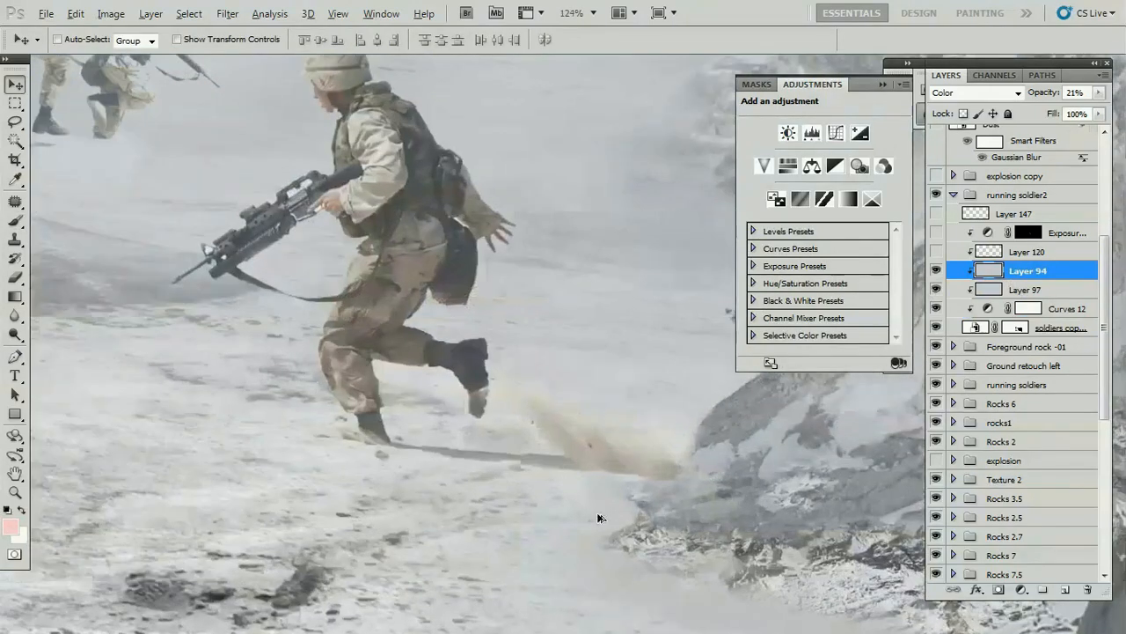
key("ctrl+shift+n")
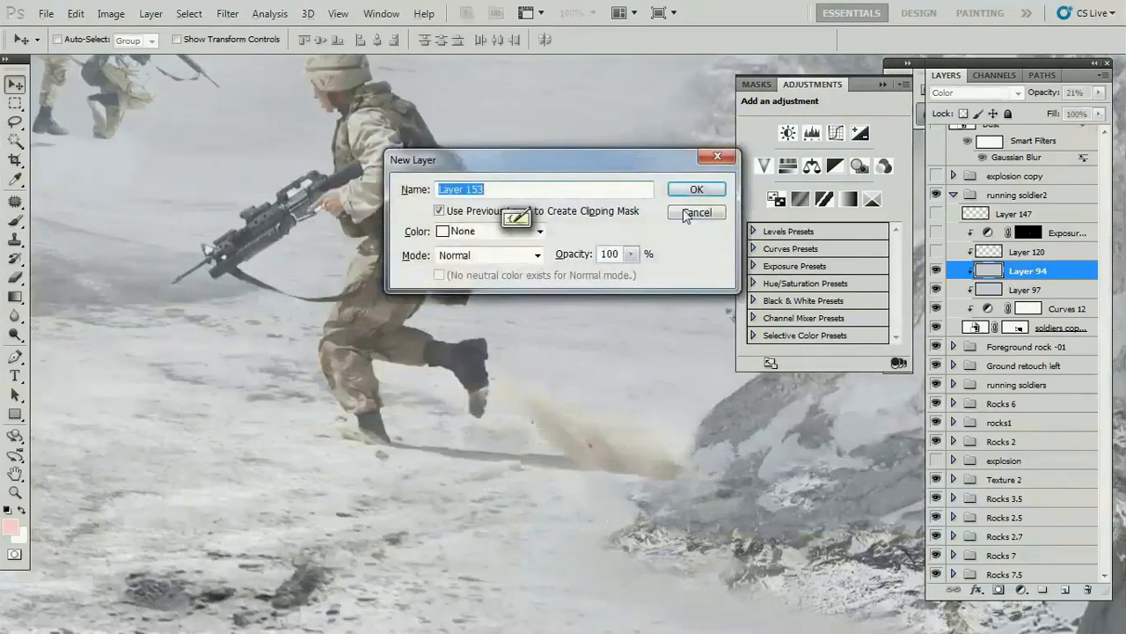
left_click(702, 190)
Paint out the far end of the running soldier's ground shadow with a much smaller brush.
key("b")
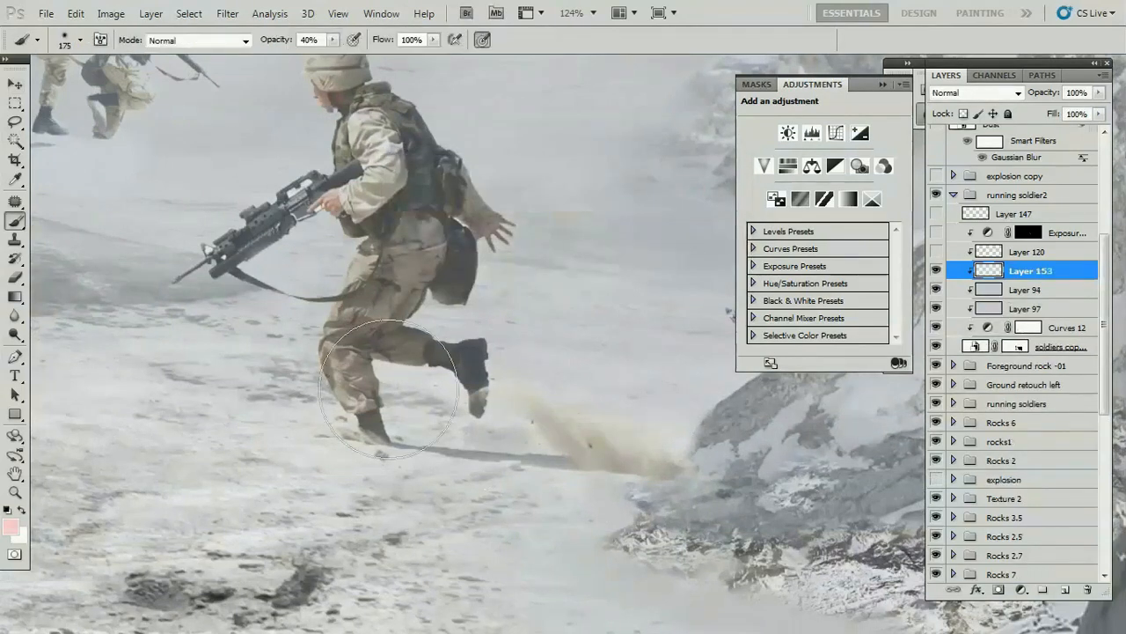
key("bracketleft")
key("bracketleft")
key("bracketleft")
key("bracketleft")
key("bracketleft")
key("bracketleft")
key("bracketleft")
key("bracketleft")
key("bracketleft")
key("bracketleft")
key("bracketleft")
key("bracketleft")
key("bracketleft")
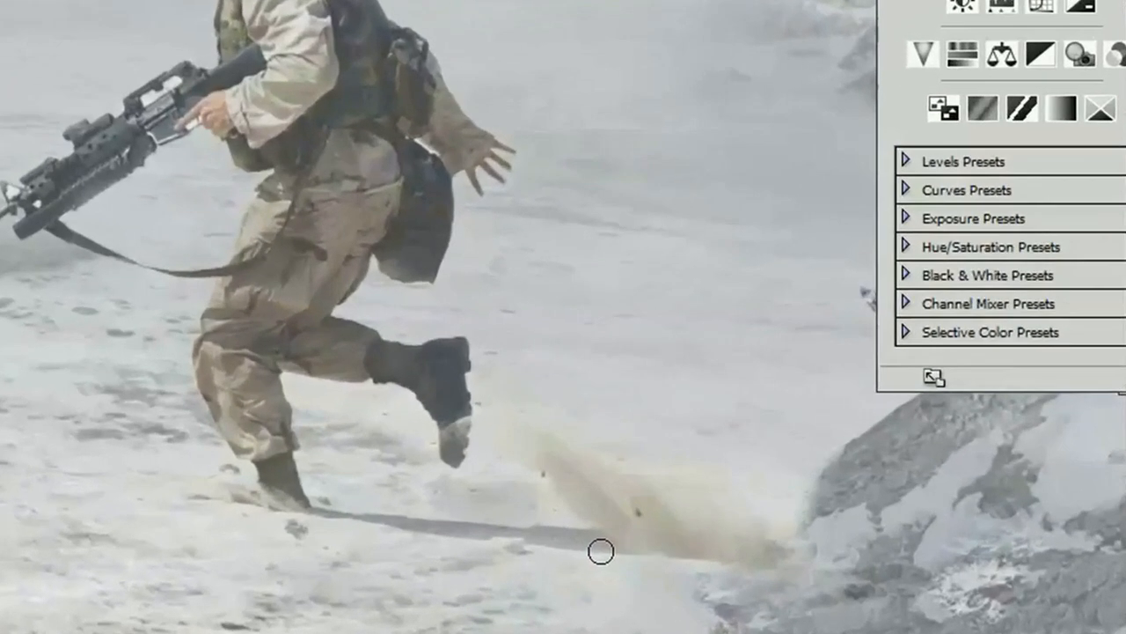
mouse_move(603, 566)
left_mouse_down()
mouse_move(560, 541)
mouse_move(572, 530)
mouse_move(509, 528)
mouse_move(476, 544)
mouse_move(492, 531)
mouse_move(455, 515)
left_mouse_up()
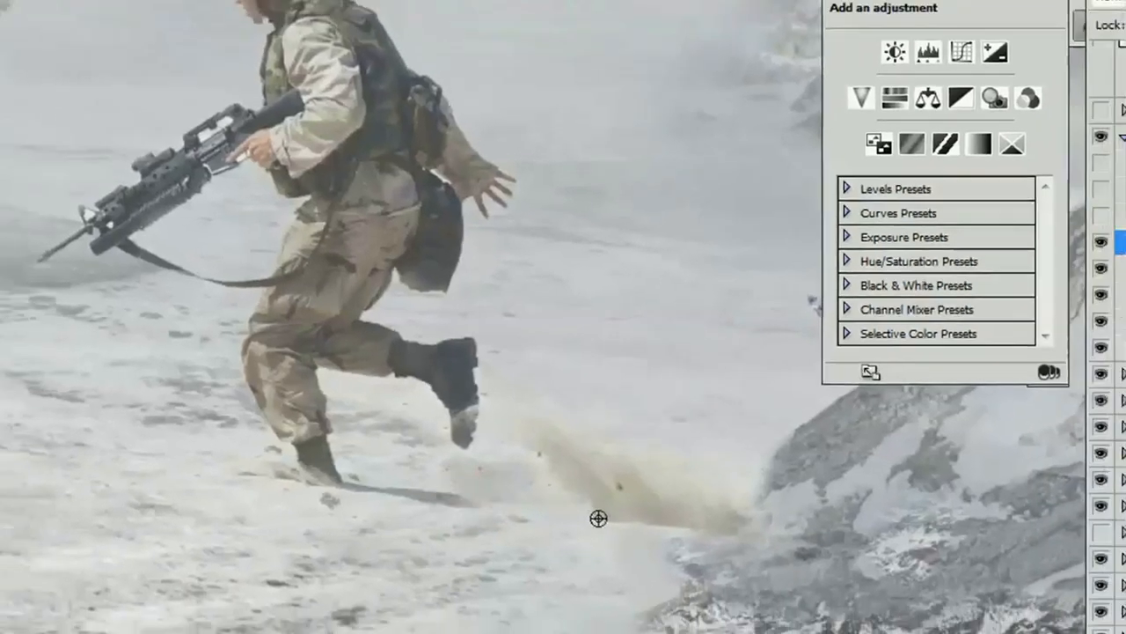
Retouch the ground between the soldier's shadow and the kicked-up dust using the Clone Stamp in Darken mode.
left_click(598, 518, "alt")
left_click(598, 507)
left_click(454, 504, "alt")
scroll(526, 554, "down", 3)
scroll(525, 493, "up", 1)
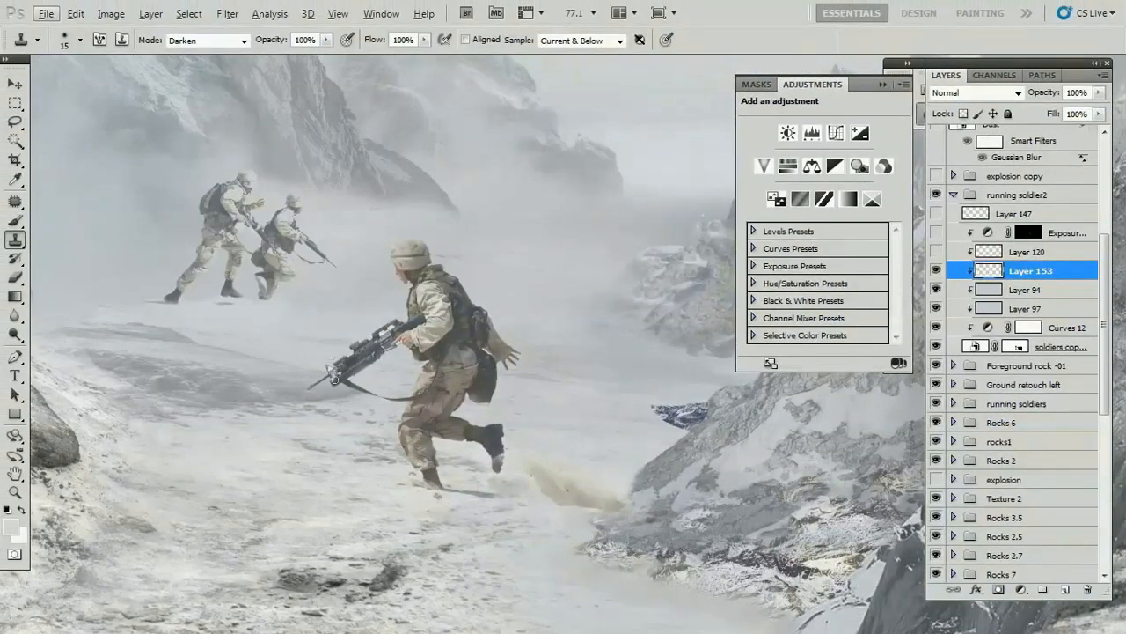
Apply an Exposure adjustment of +0.87 clipped to the running soldier and ready a white Brush for its black mask.
scroll(456, 309, "up", 1)
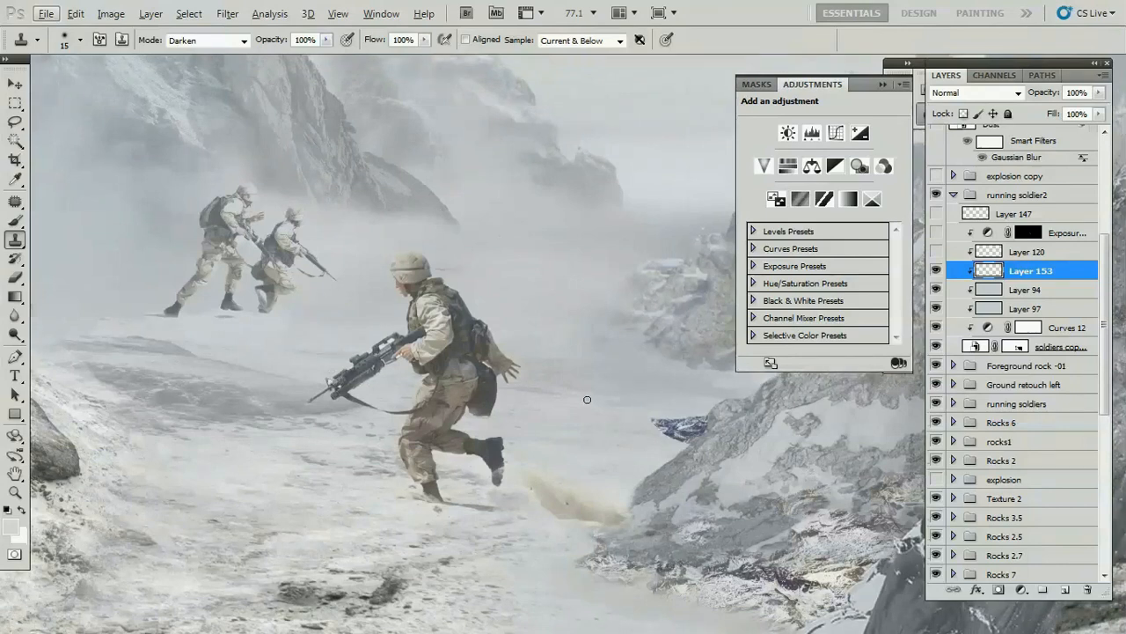
left_click(991, 233)
left_click(936, 234)
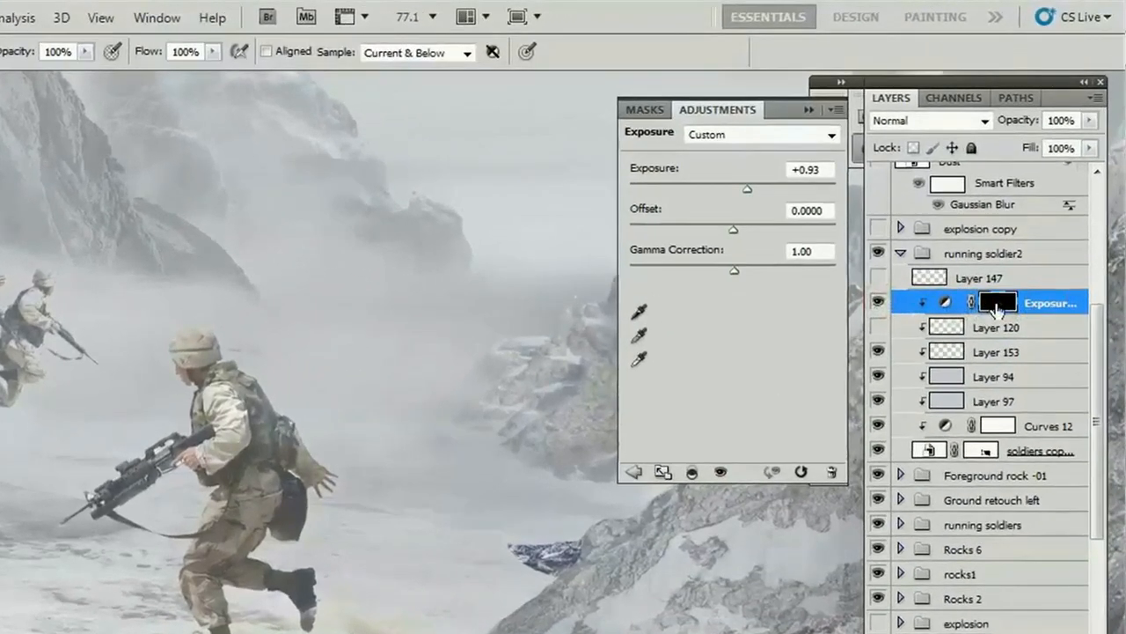
mouse_move(747, 188)
left_mouse_down()
mouse_move(729, 193)
mouse_move(742, 193)
left_mouse_up()
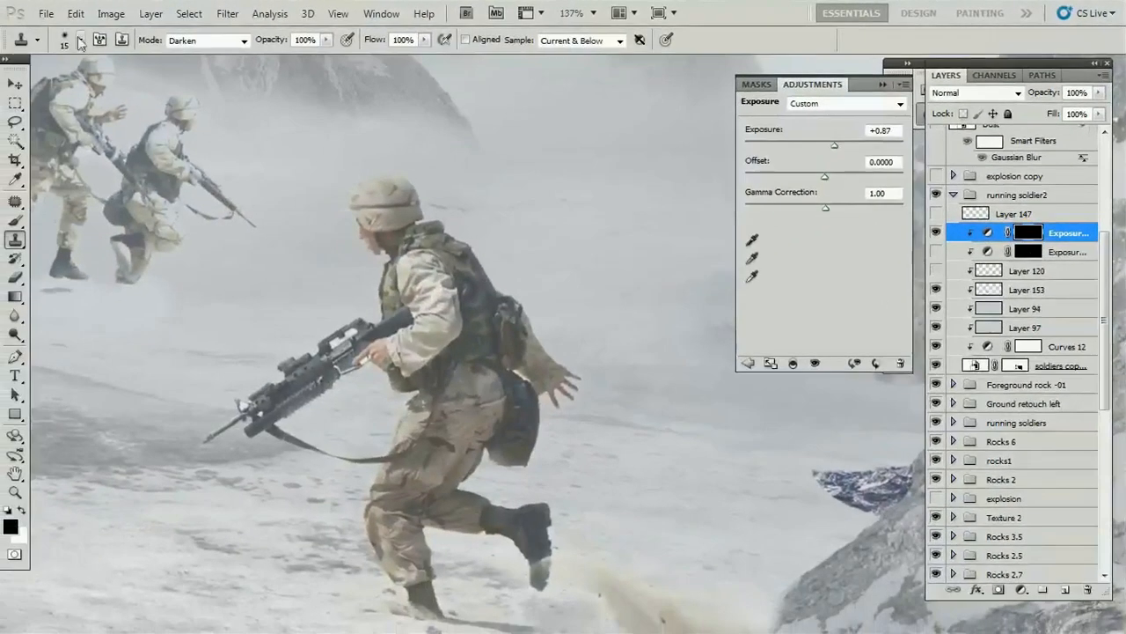
left_click(79, 41)
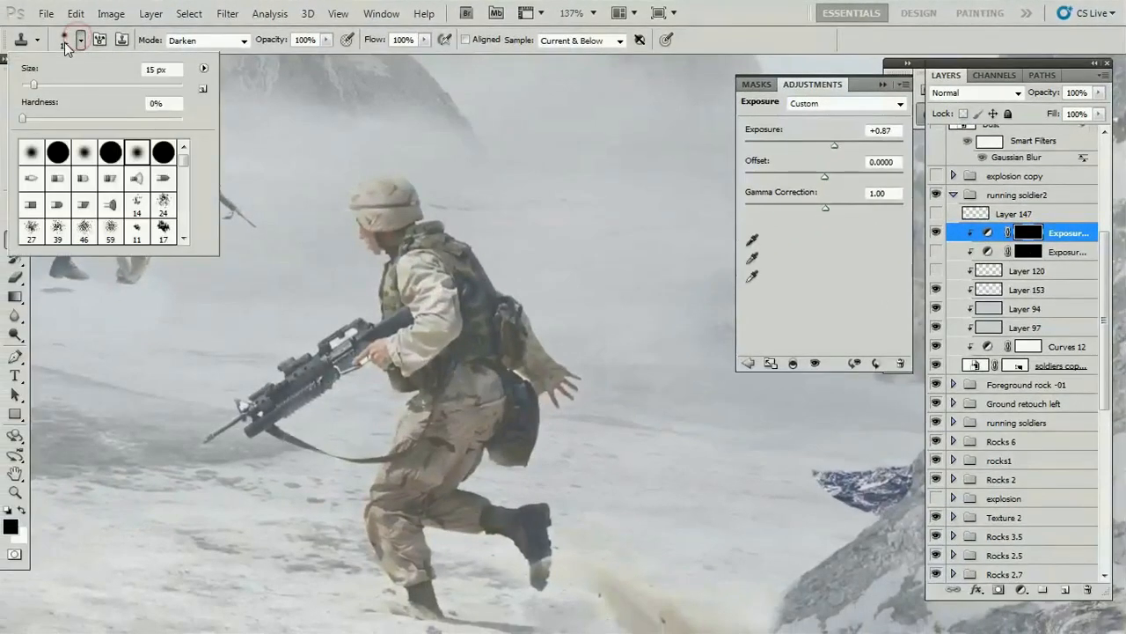
left_click(80, 41)
left_click(22, 511)
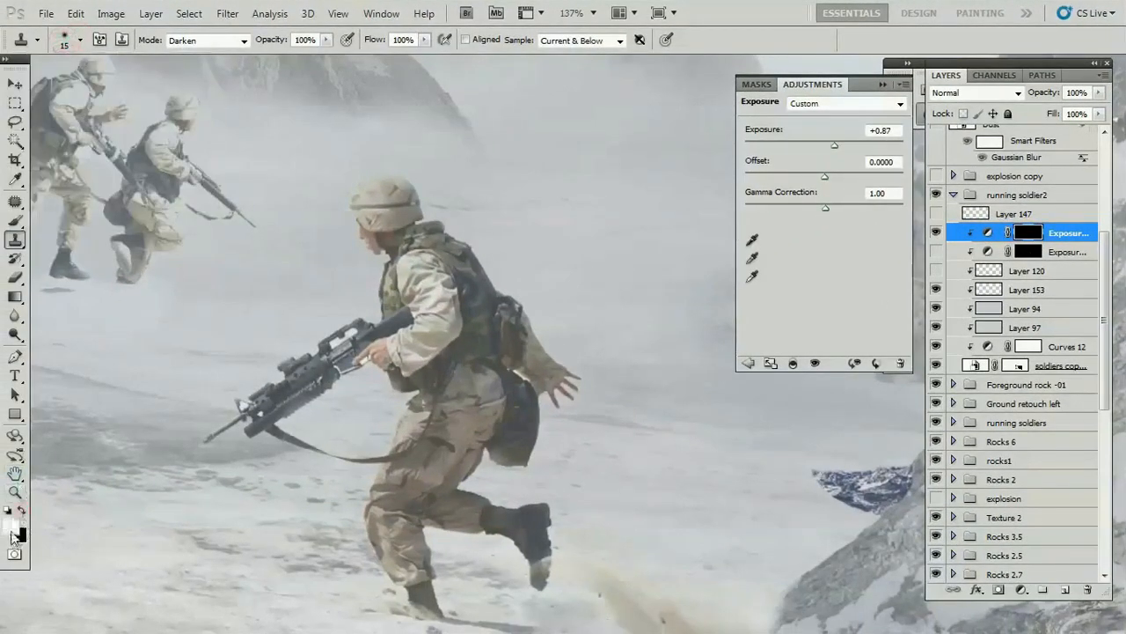
key("b")
Show the explosion copy group on the snow beside the distant pair of running soldiers.
scroll(281, 373, "up", 1)
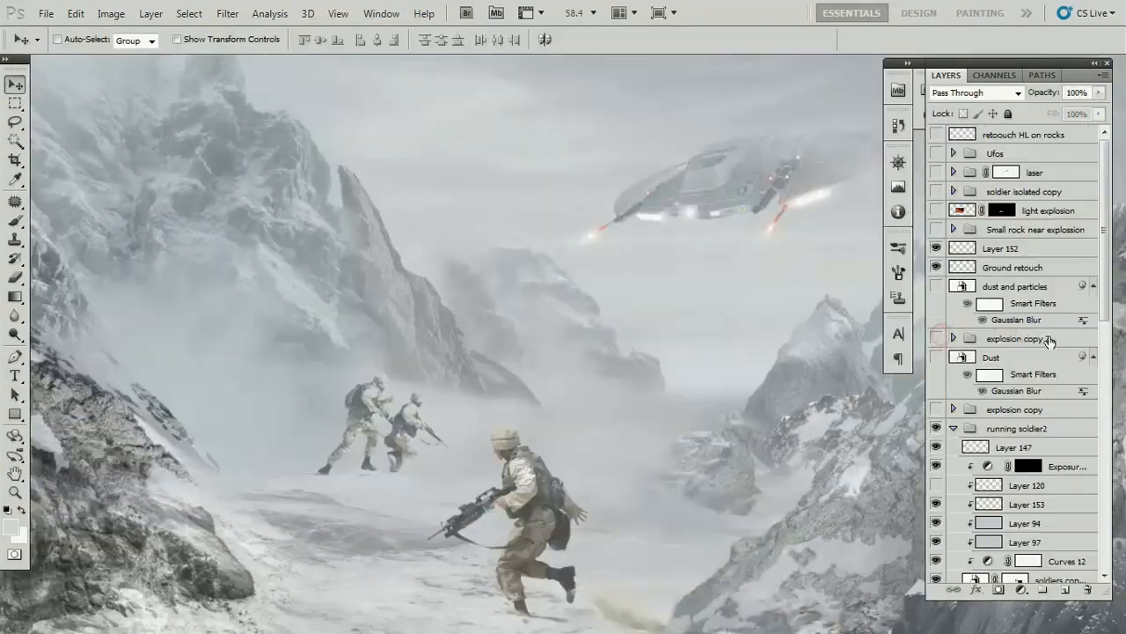
scroll(1029, 352, "down", 1)
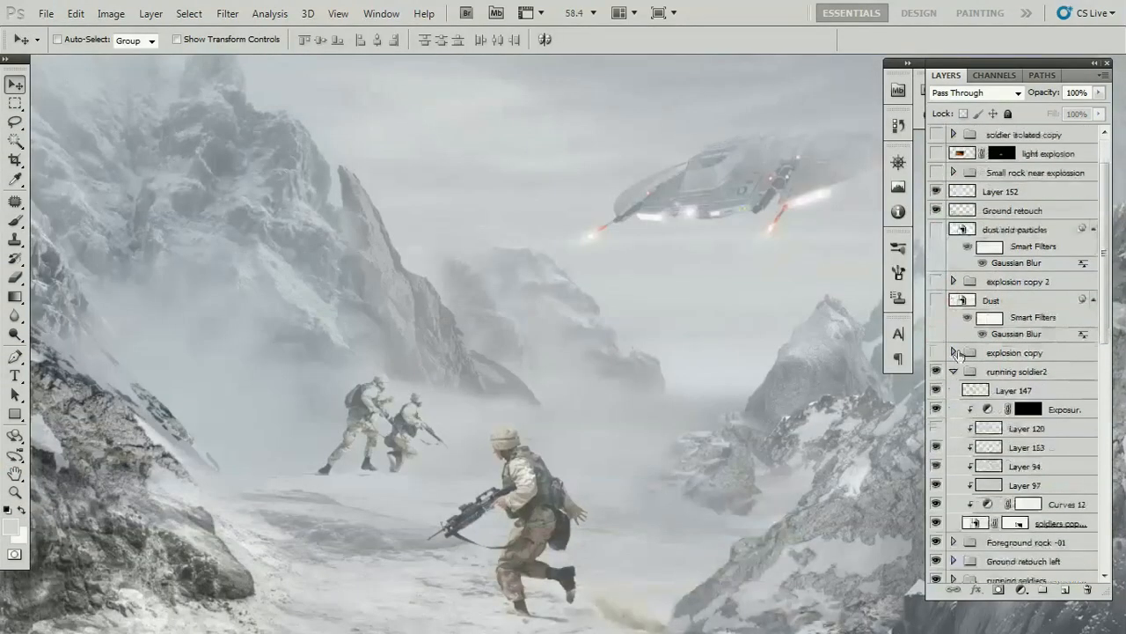
left_click(936, 352)
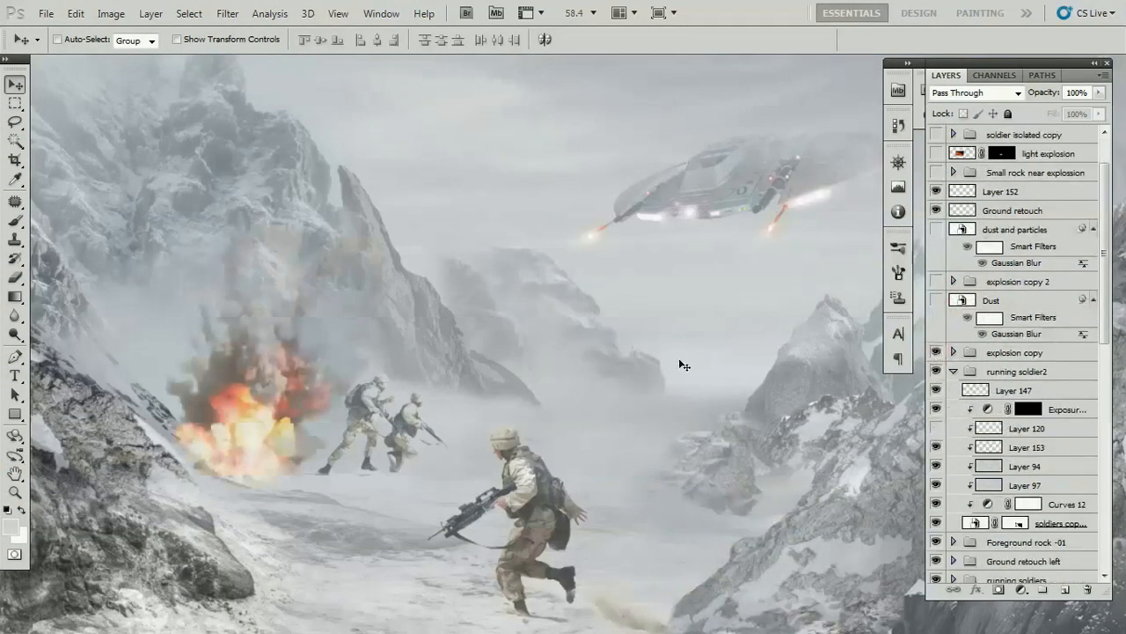
scroll(684, 365, "down", 1)
left_click_drag(603, 357, 754, 344)
scroll(390, 362, "up", 1)
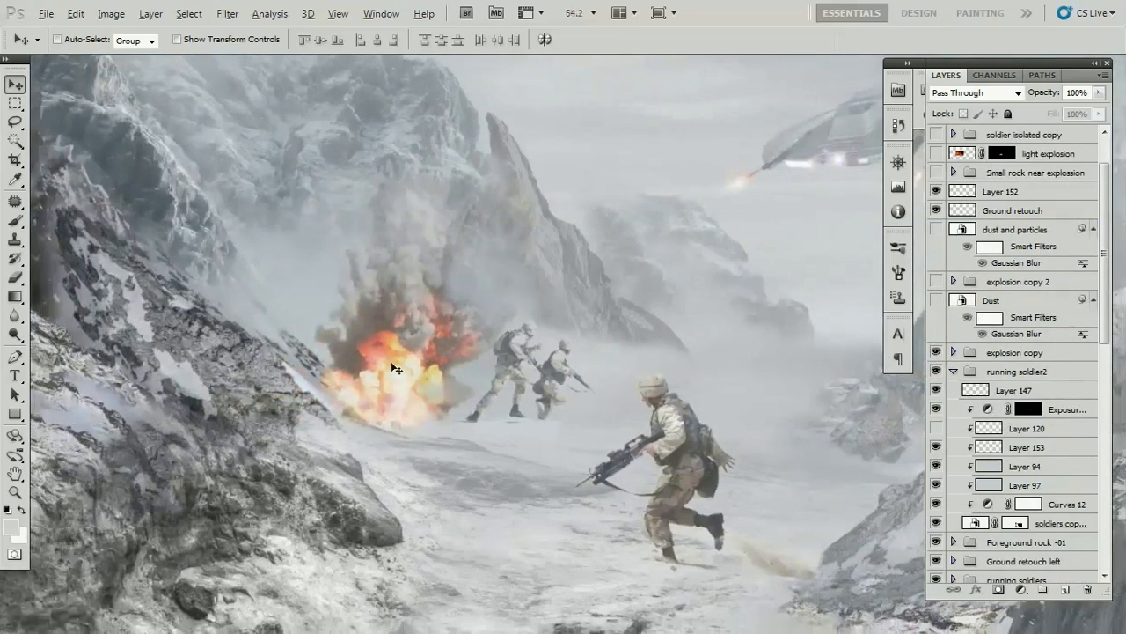
scroll(940, 343, "down", 1)
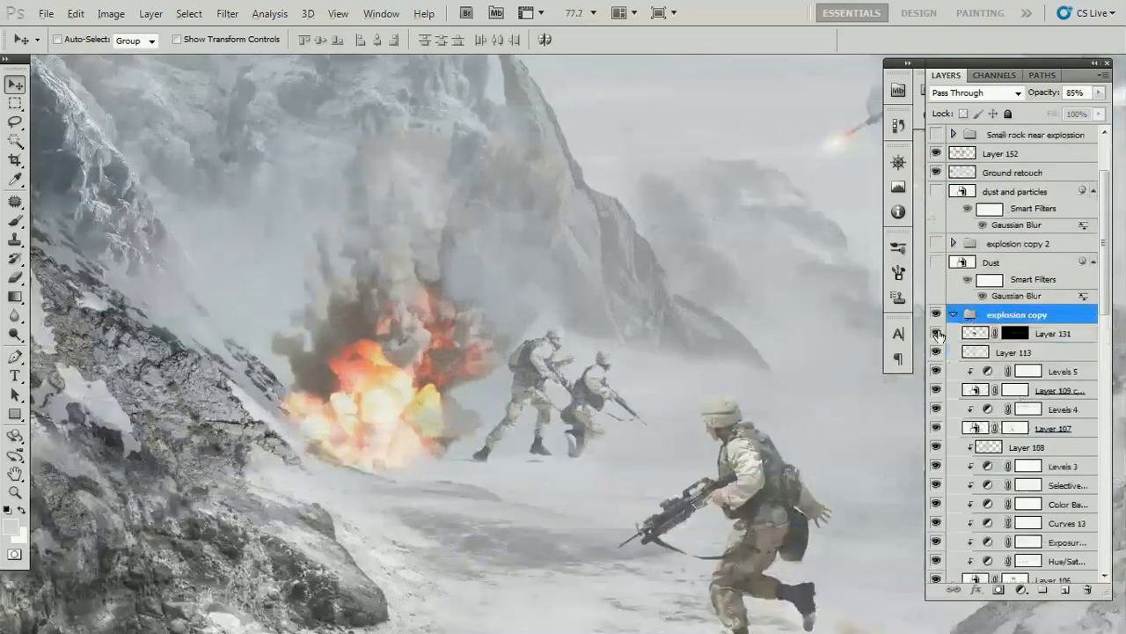
Hide the explosion copy group's component layers and fade the upper smoke edge on Layer 106's mask with a 150 px brush at 12% opacity.
left_click_drag(937, 333, 938, 567)
scroll(1030, 449, "down", 2)
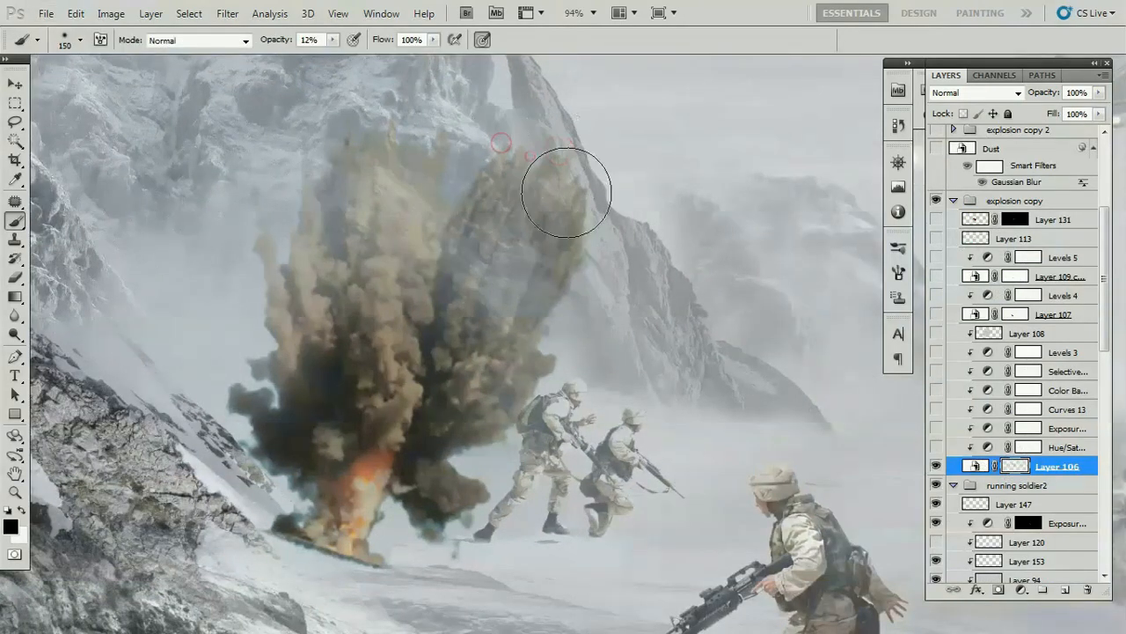
left_click_drag(566, 188, 575, 267)
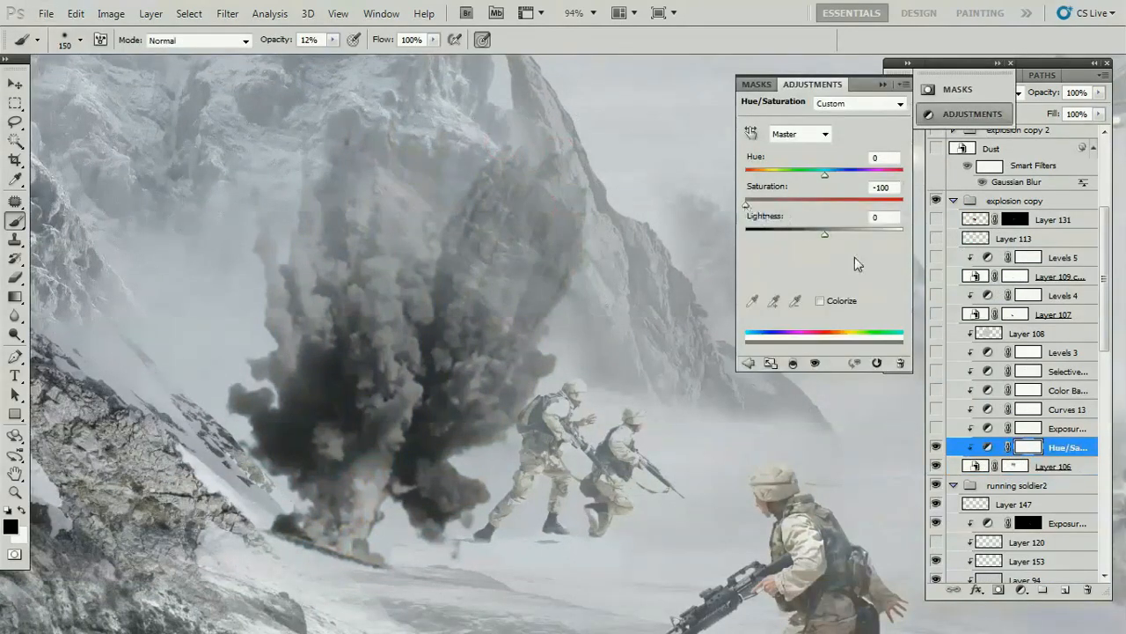
Lighten and haze the desaturated smoke column with its clipped Exposure and Levels 3 adjustments.
left_click_drag(1039, 447, 1032, 428)
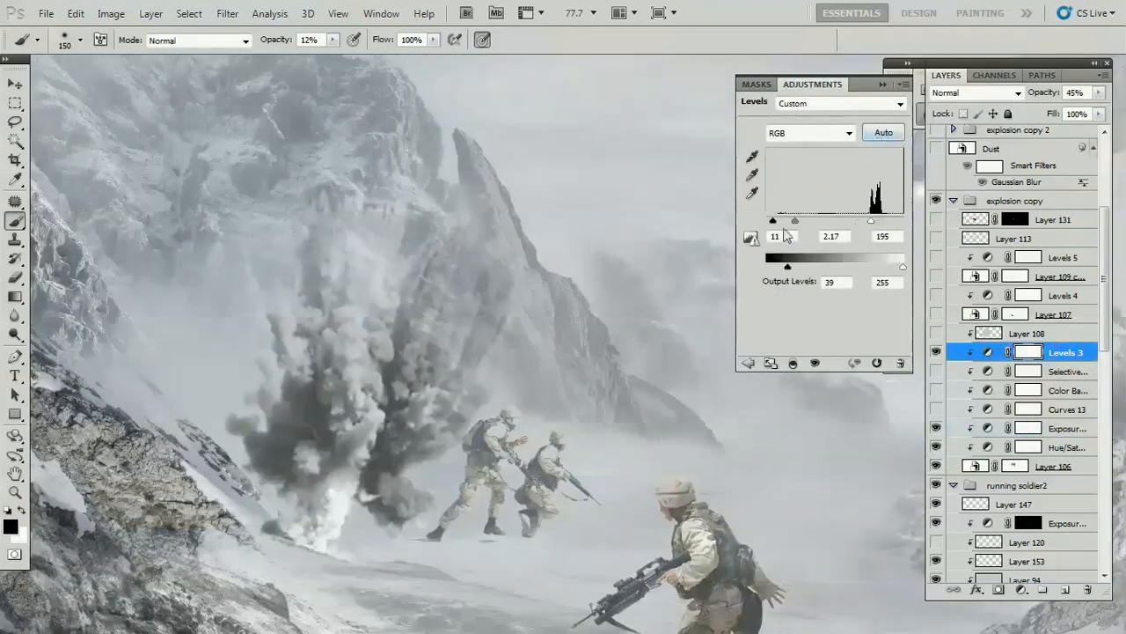
left_click_drag(774, 224, 774, 221)
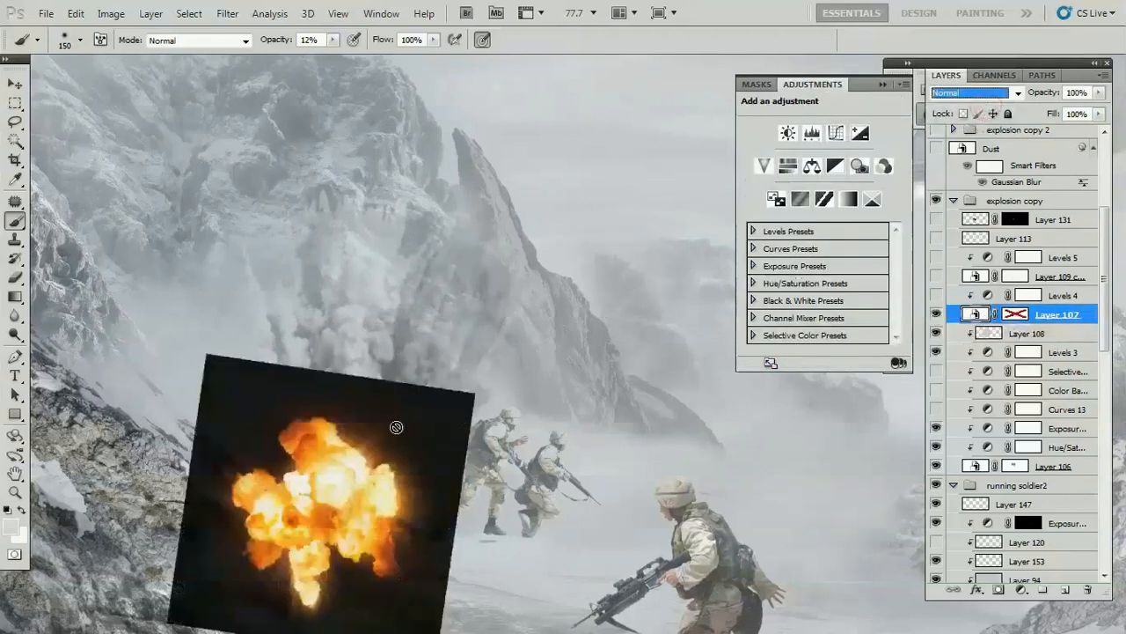
Blend the fireball on Layer 107 in Screen mode and re-enable its layer mask.
left_click_drag(396, 427, 426, 312)
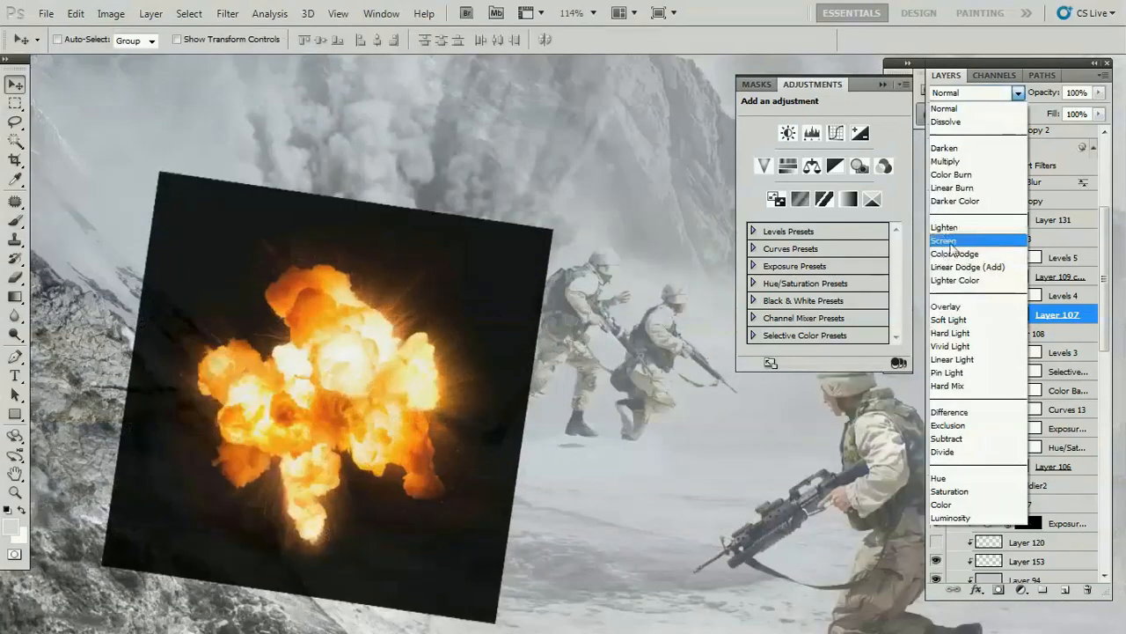
left_click(951, 242)
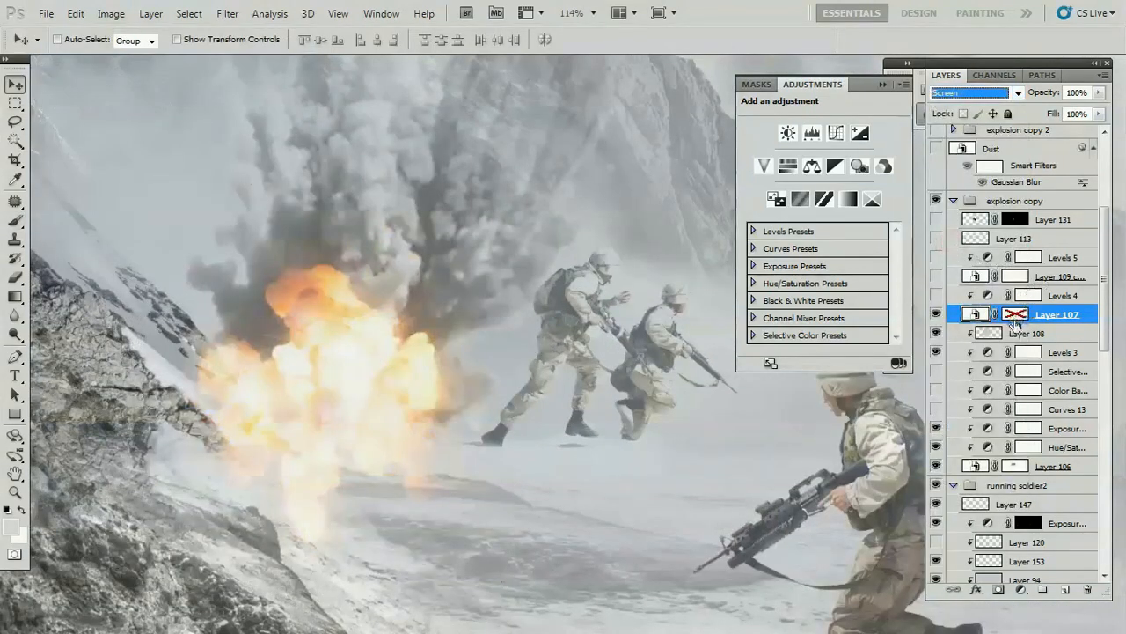
left_click(1019, 315, "shift")
Deepen the fireball's contrast with the clipped Levels 4 adjustment, using black input 59 and midtone 0.50.
left_click(1061, 299)
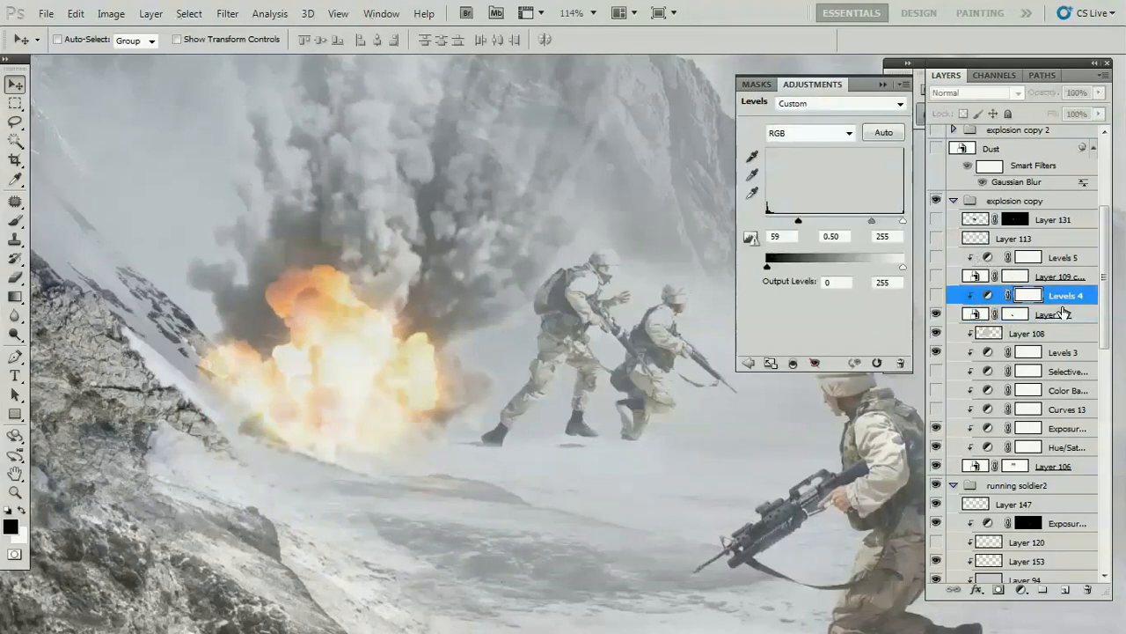
key("ctrl+j")
key("Delete")
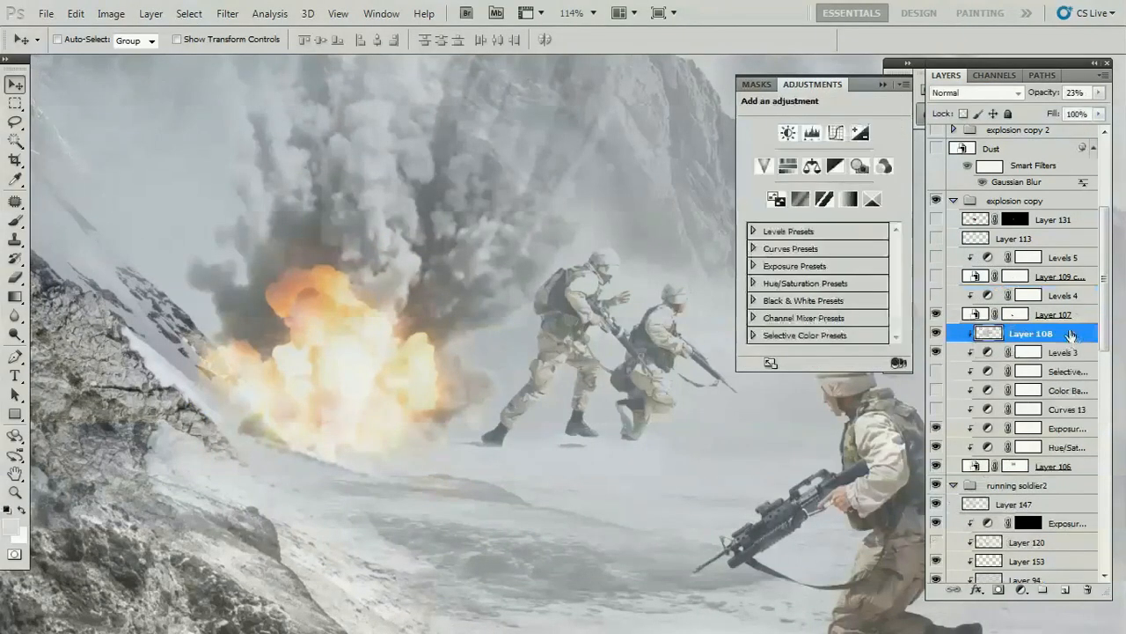
left_click(1064, 297)
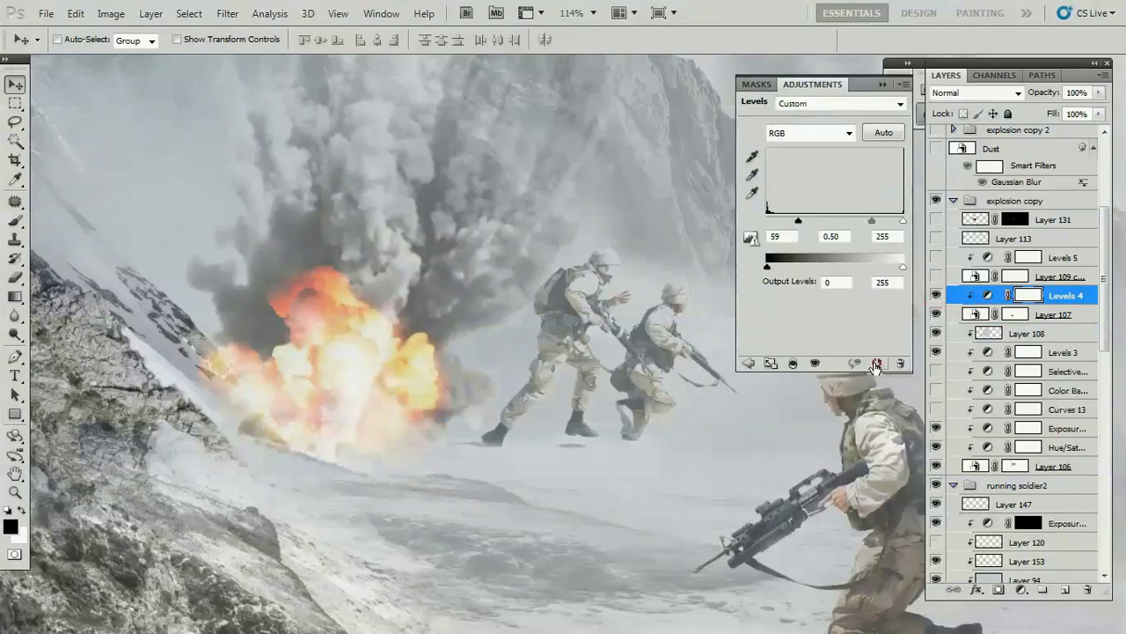
left_click(877, 364)
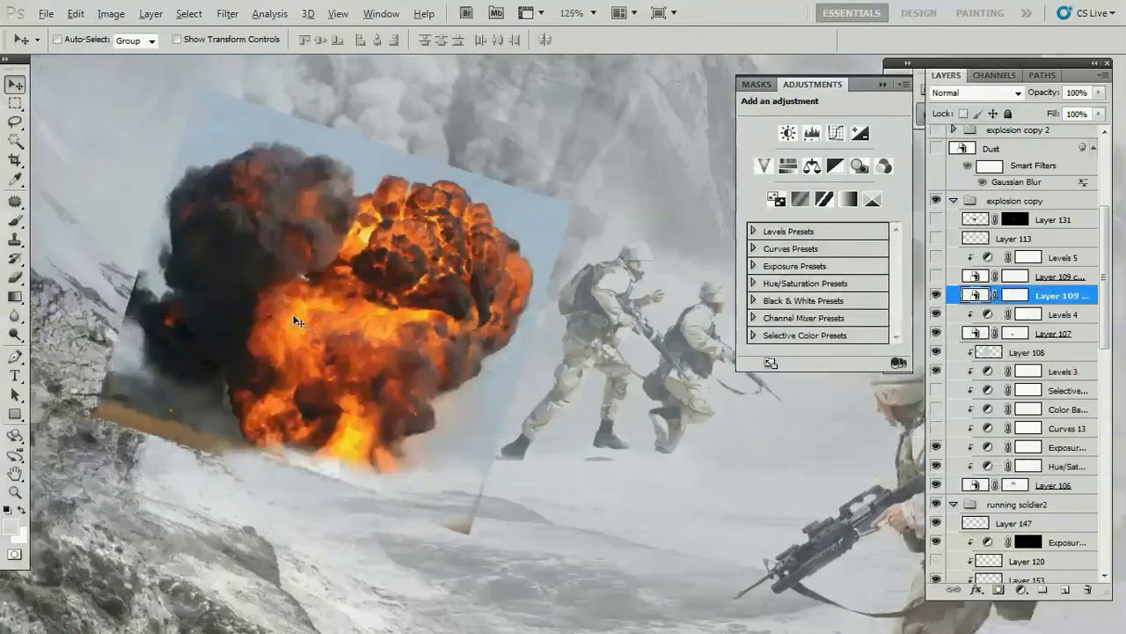
Enable the Levels 5 adjustment on the second fire layer and show the Screen-mode Layer 131 above it.
scroll(294, 317, "up", 1)
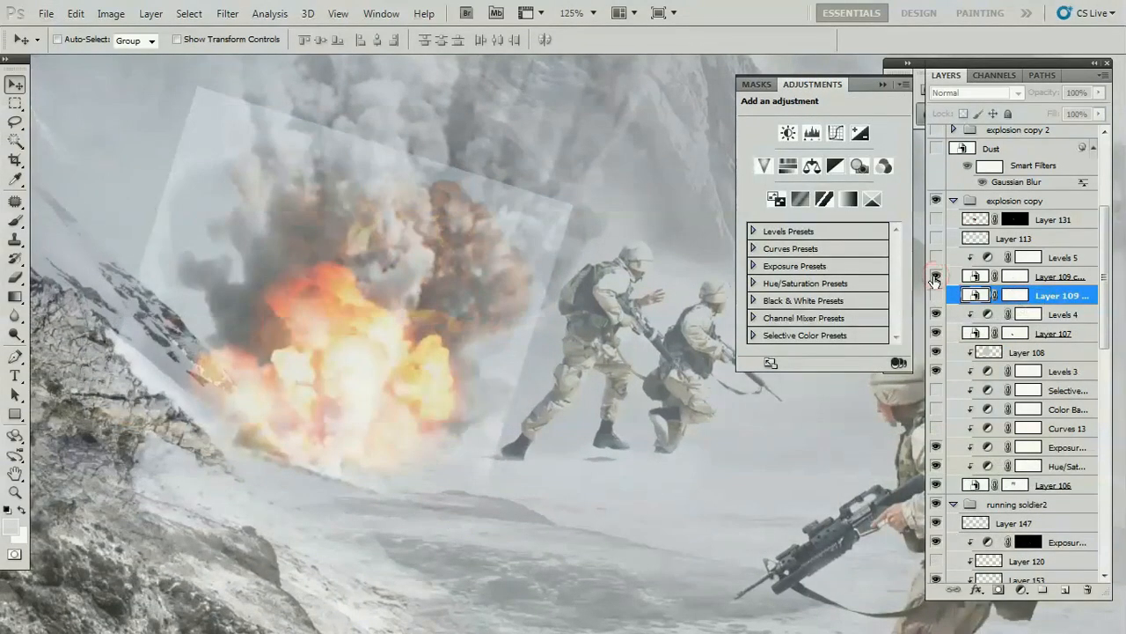
left_click(1053, 259)
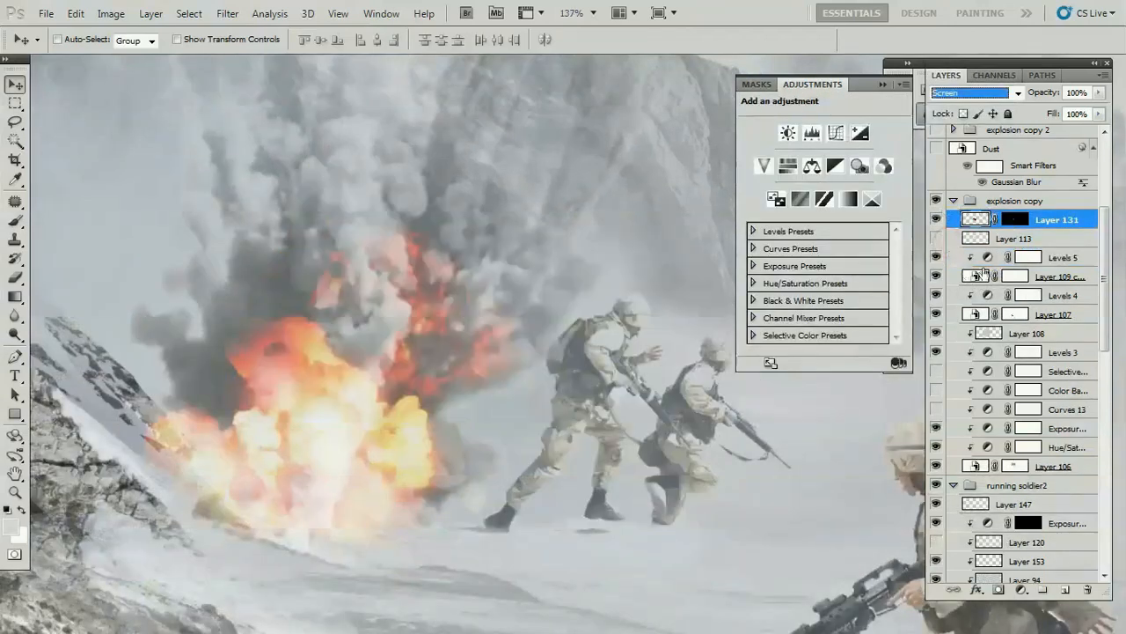
left_click(1099, 93)
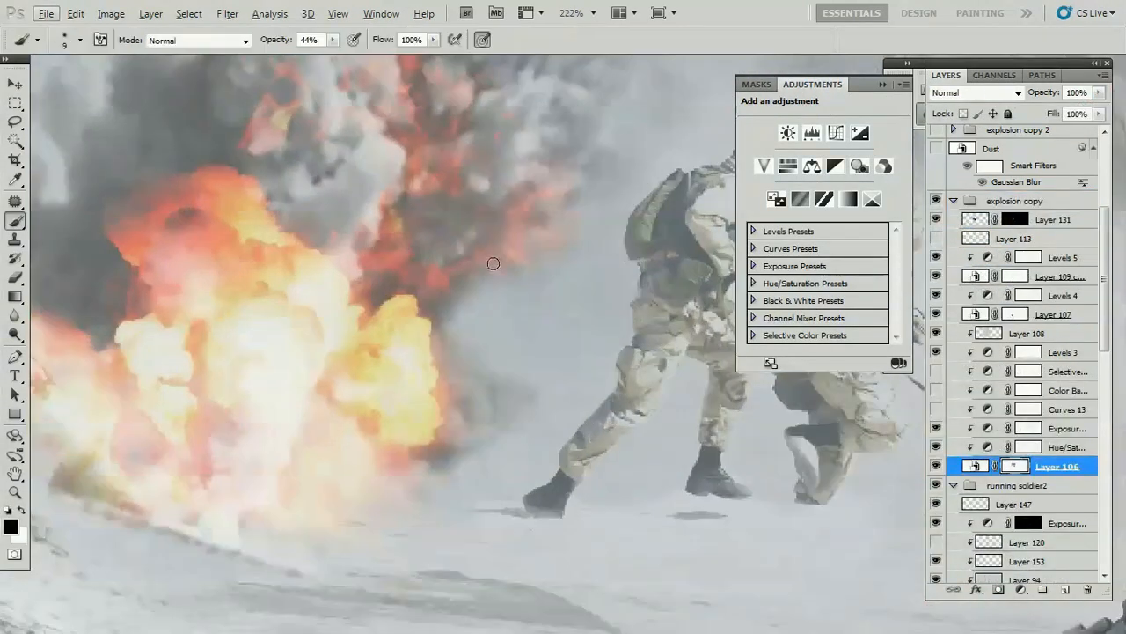
Retouch the smoke edge facing the soldiers on Layer 106's mask with a small soft black brush at 44% opacity.
key("]")
left_click(515, 277)
left_click(537, 266)
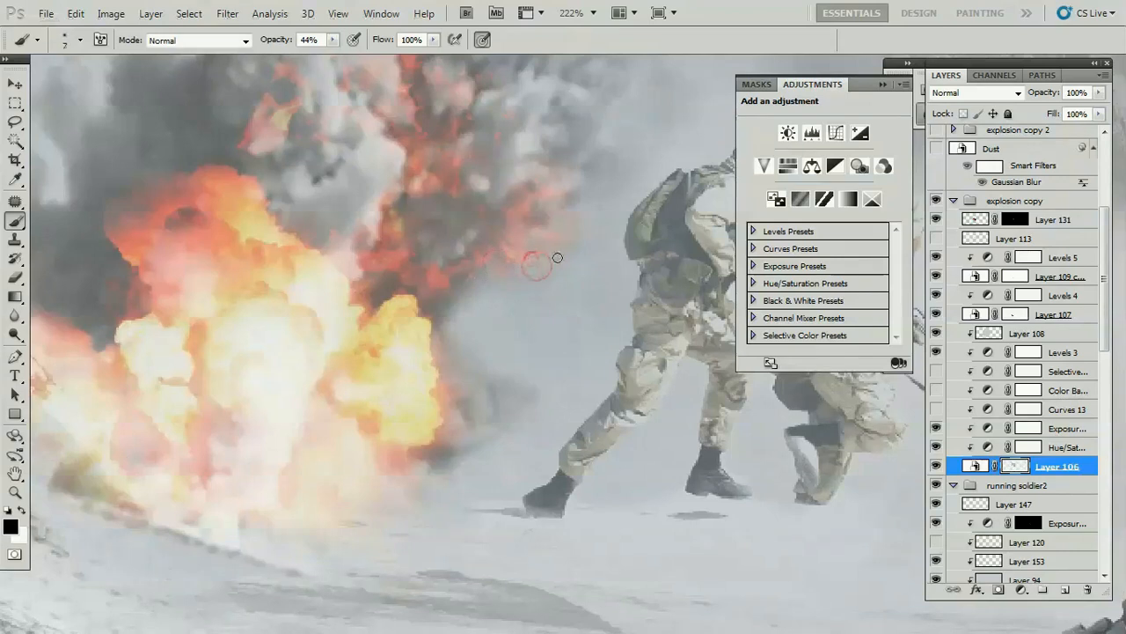
key("]")
key("]")
key("]")
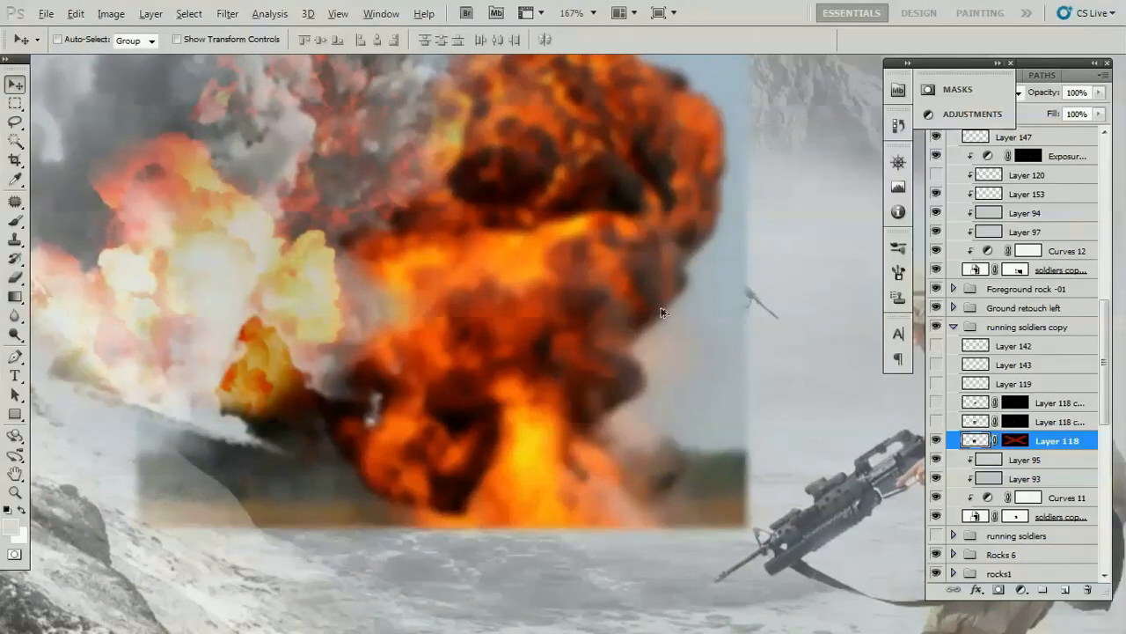
Clip the Screen-mode fire Layer 118 to the distant running soldiers and re-enable its black mask.
left_click(1012, 449, "alt")
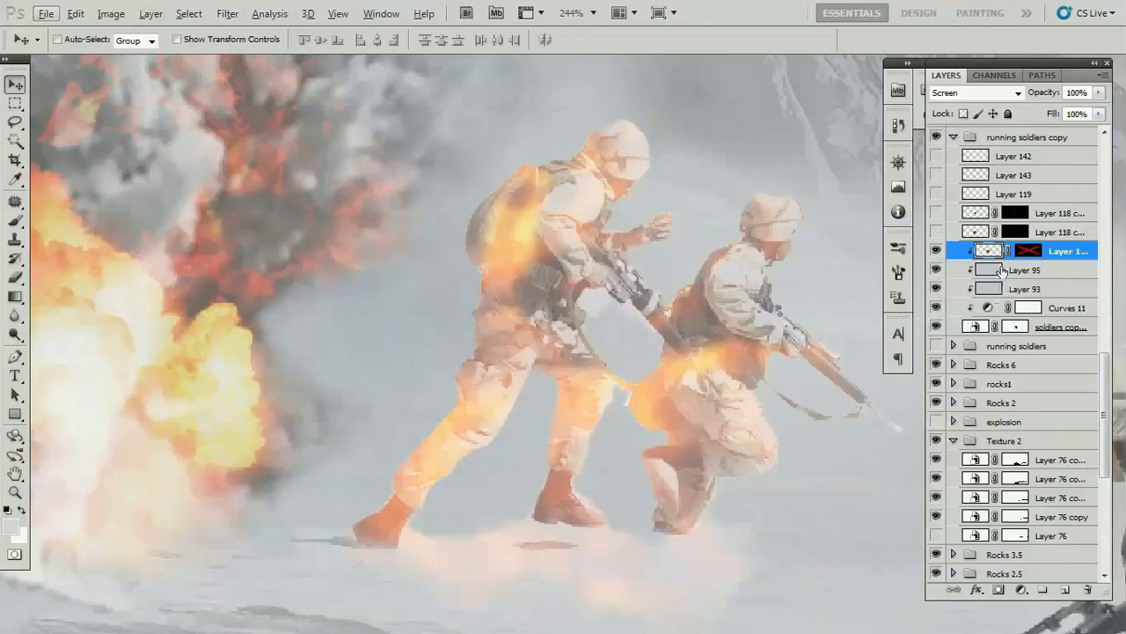
left_click_drag(585, 321, 564, 315)
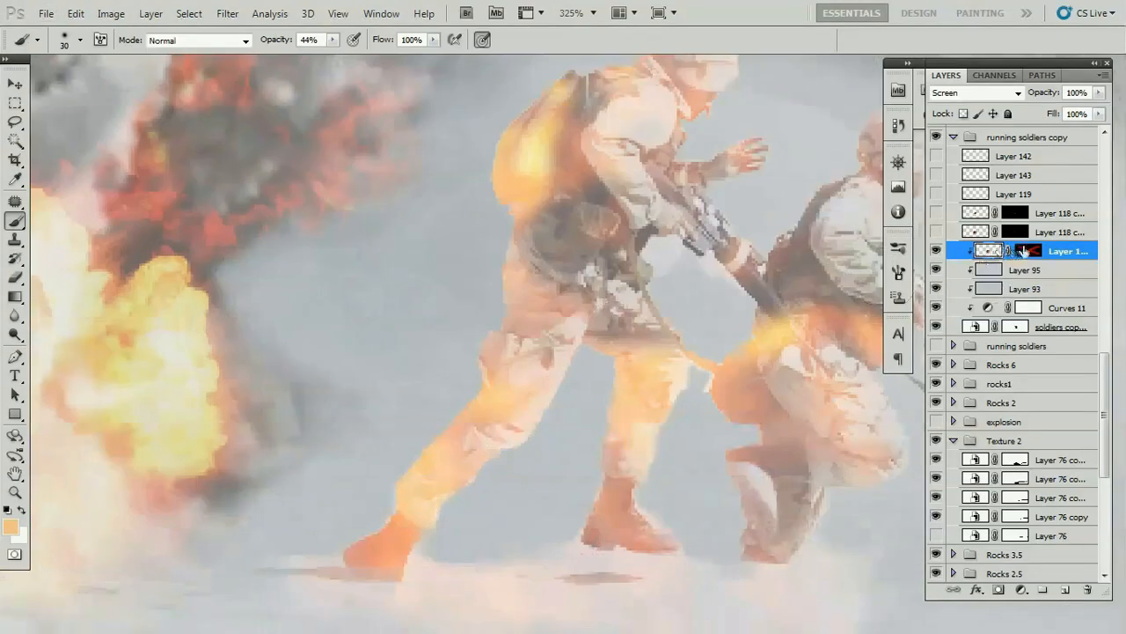
left_click(1032, 253, "shift")
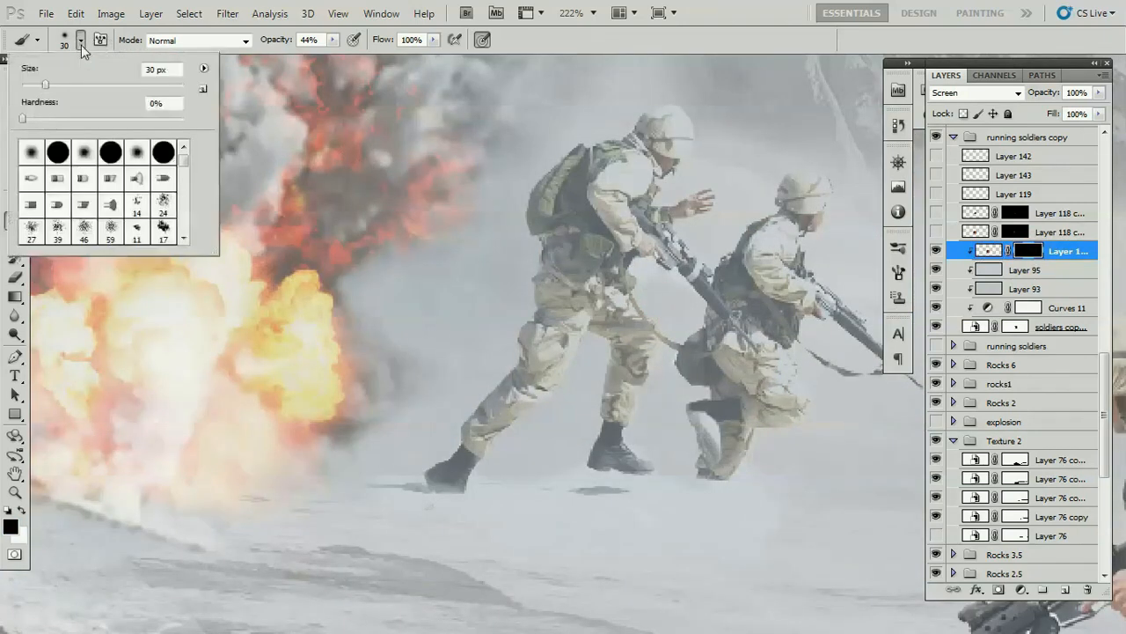
Paint fire rim light along the rear soldier's trailing boot and leg on Layer 118's mask, using a hard white 5 px brush at 100% opacity.
left_click(80, 39)
left_click(110, 152)
key("Escape")
key("0")
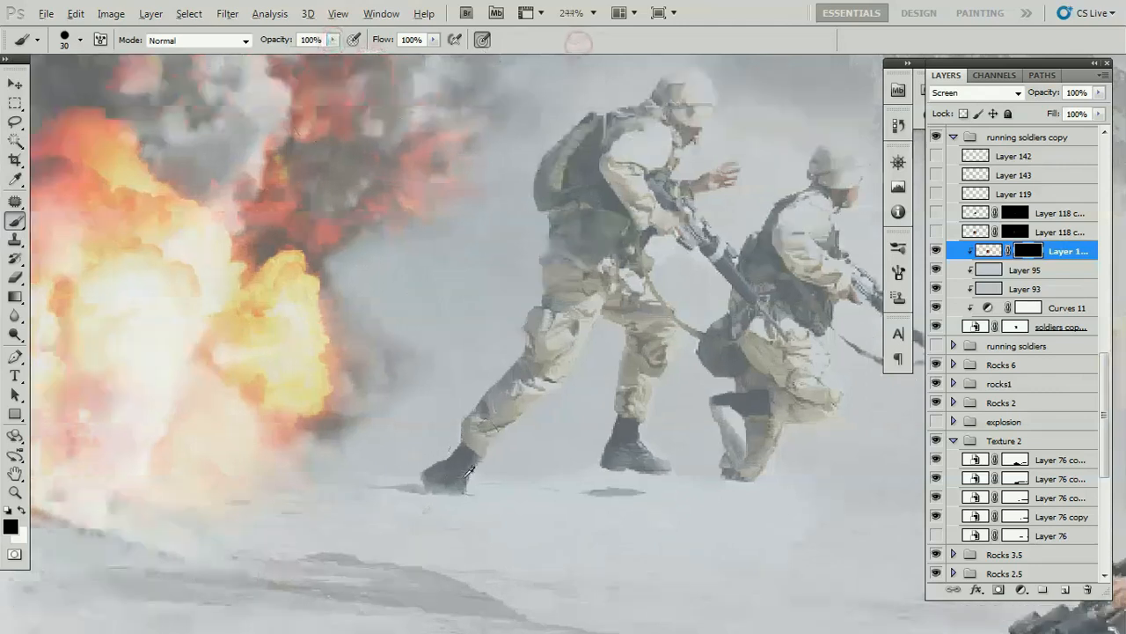
scroll(399, 494, "up", 9)
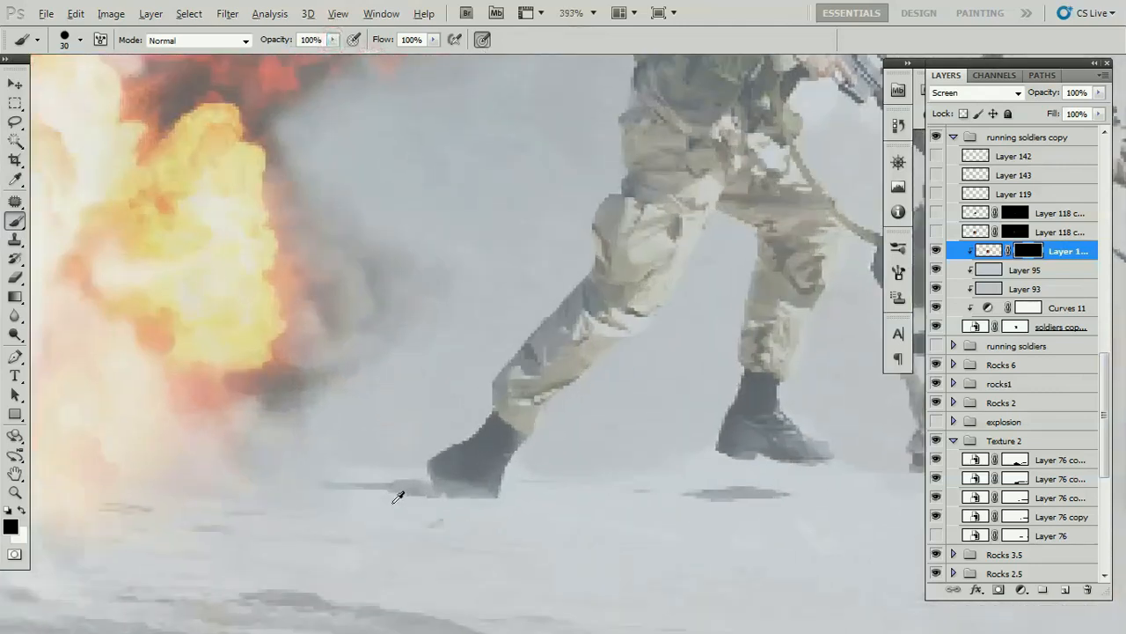
scroll(412, 463, "down", 4)
key("space")
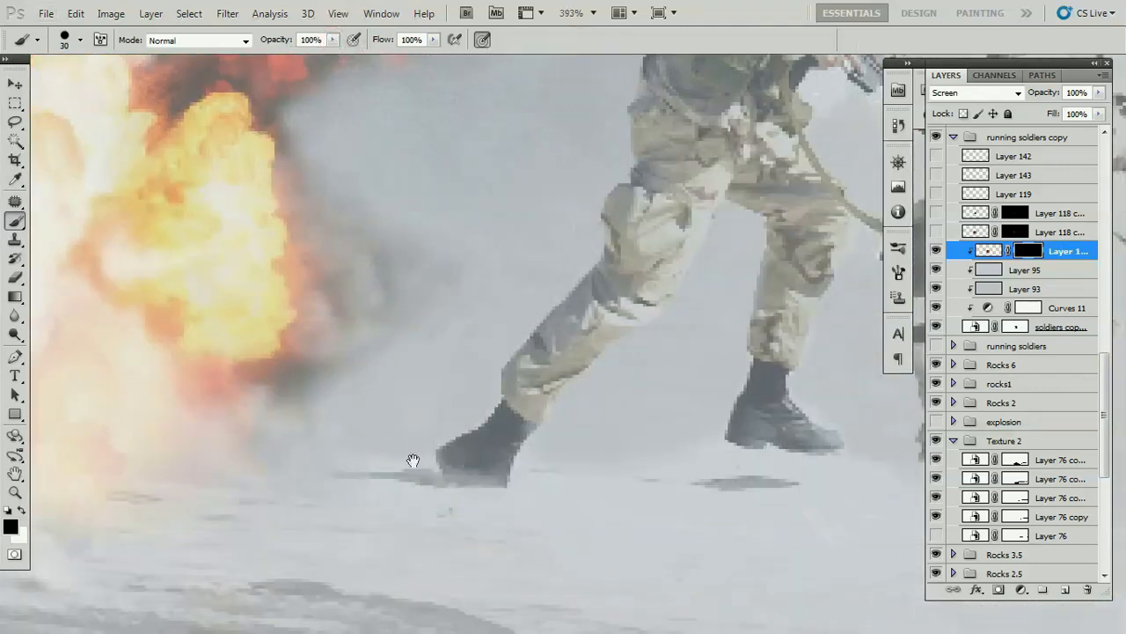
right_click(434, 463, "alt")
left_click(21, 510)
scroll(421, 466, "up", 2)
mouse_move(437, 455)
left_mouse_down()
mouse_move(436, 439)
mouse_move(472, 416)
left_mouse_up()
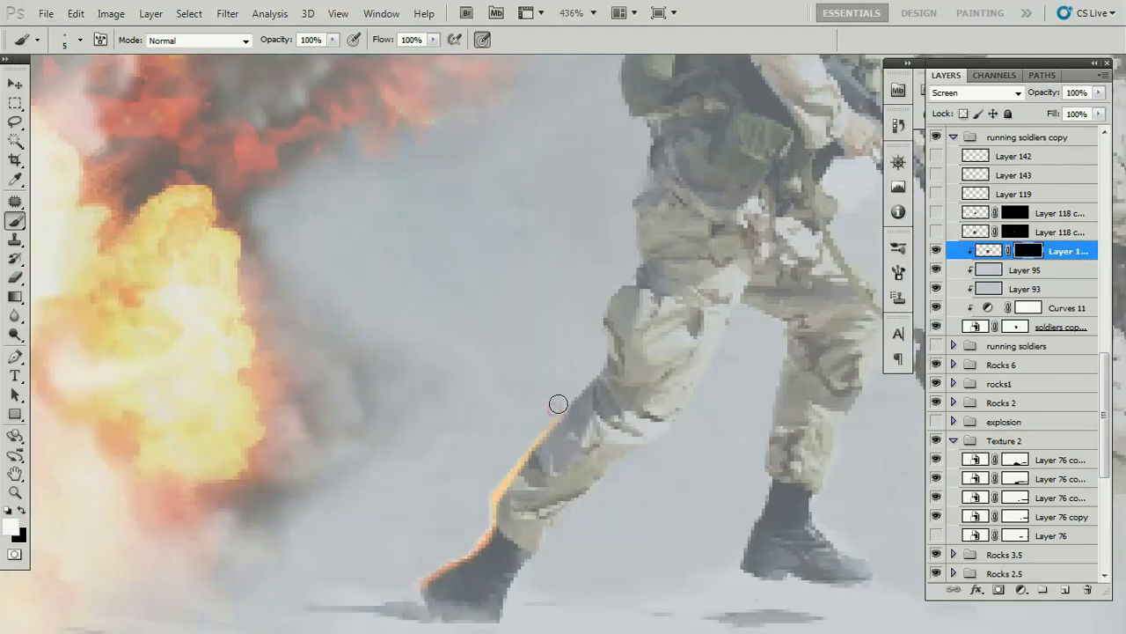
mouse_move(558, 405)
left_mouse_down()
mouse_move(603, 352)
mouse_move(597, 317)
mouse_move(615, 281)
left_mouse_up()
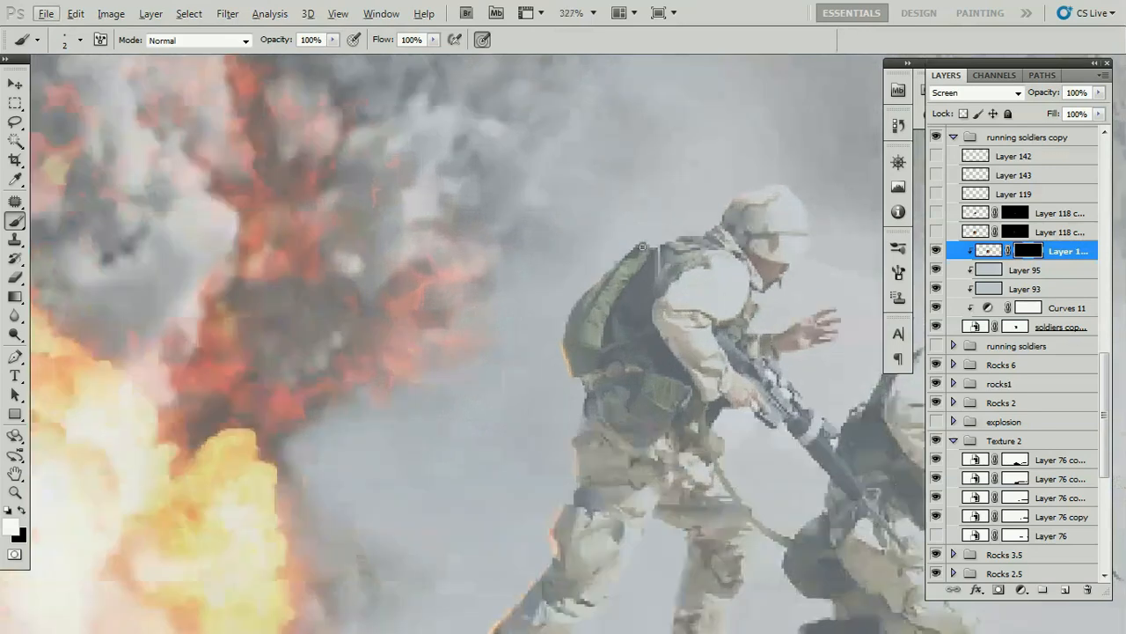
Paint thin fire rim light along the rear soldier's backpack and hip on the same mask with a 2 px brush.
left_click_drag(649, 231, 608, 266)
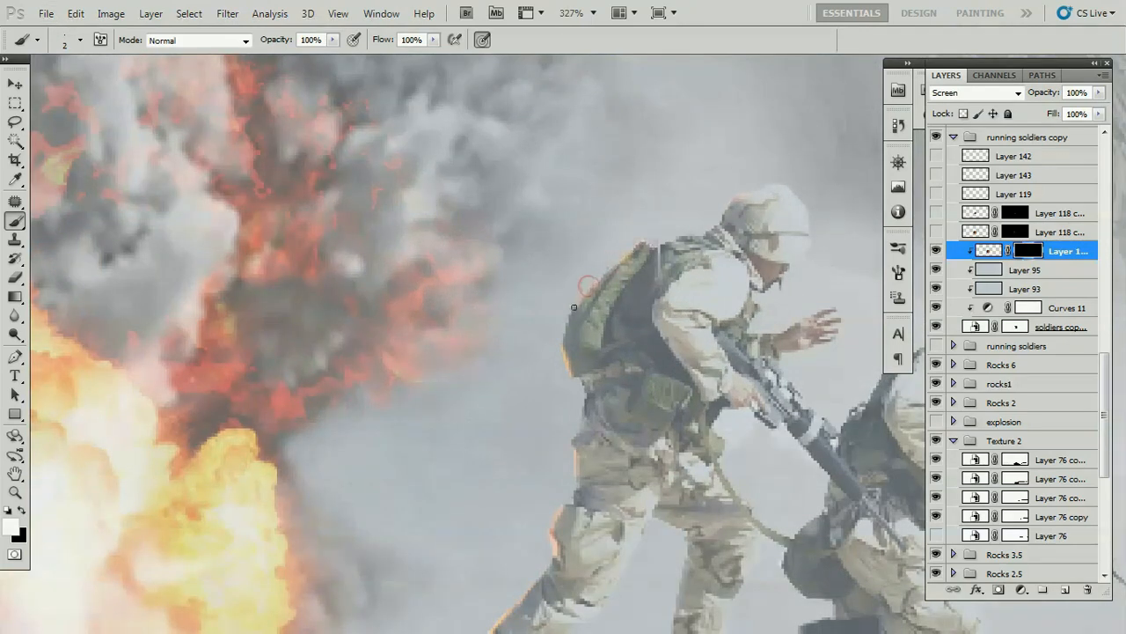
scroll(562, 347, "up", 1)
left_click_drag(586, 417, 595, 345)
left_click_drag(600, 329, 595, 344)
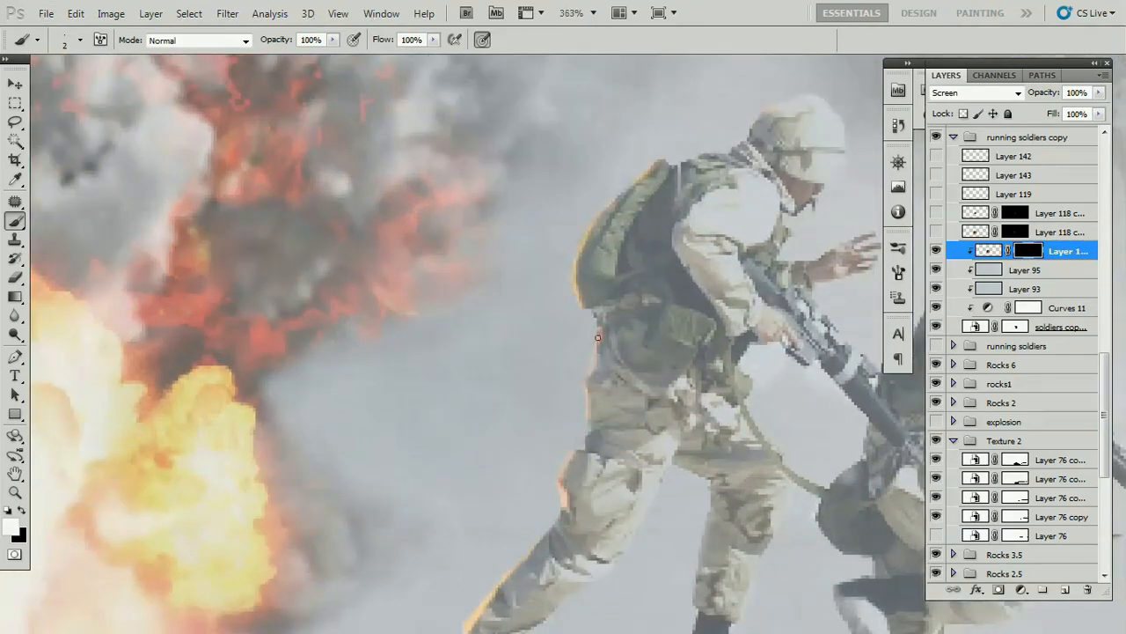
Paint thin fire rim light along the rear soldier's trailing knee and front boot and shin, using a 2 to 3 px brush.
key("bracketleft")
scroll(598, 337, "down", 3)
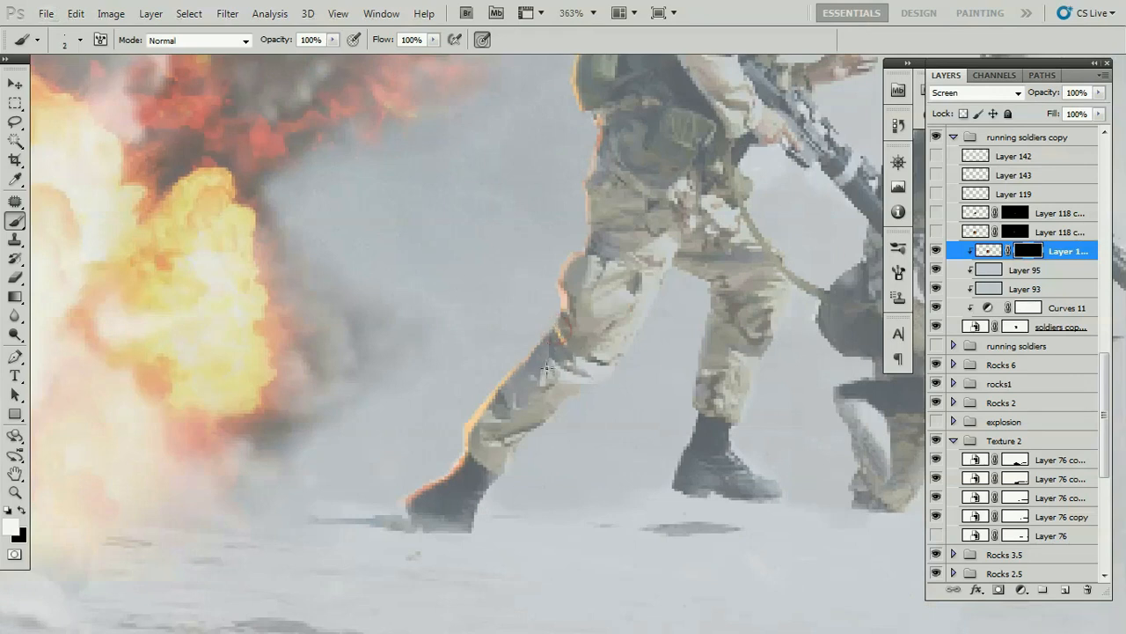
left_click(549, 368)
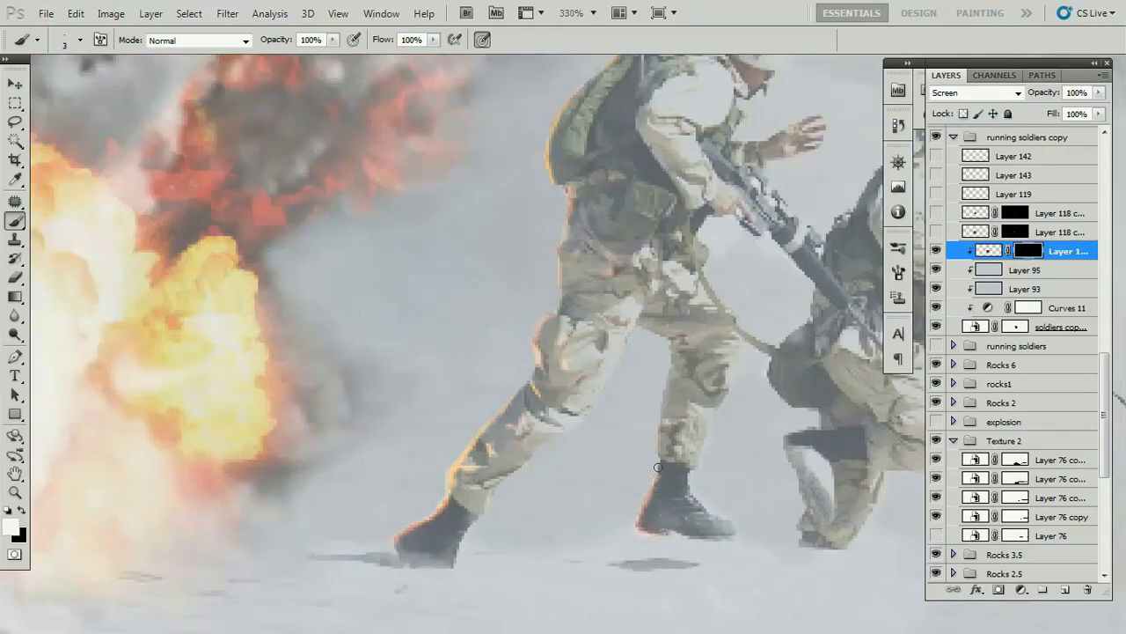
left_click_drag(658, 466, 661, 378)
scroll(639, 395, "down", 3)
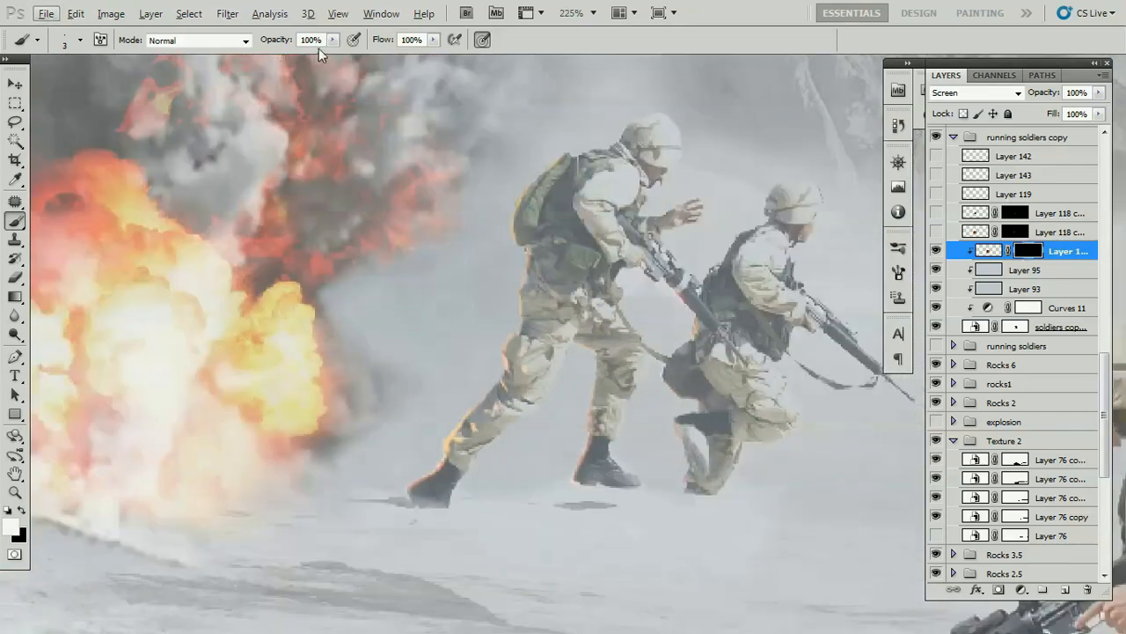
Choose a soft round 0% hardness brush at reduced opacity and paint a faint fire glow around the rear soldier's trailing boot.
left_click(80, 41)
left_click(132, 151)
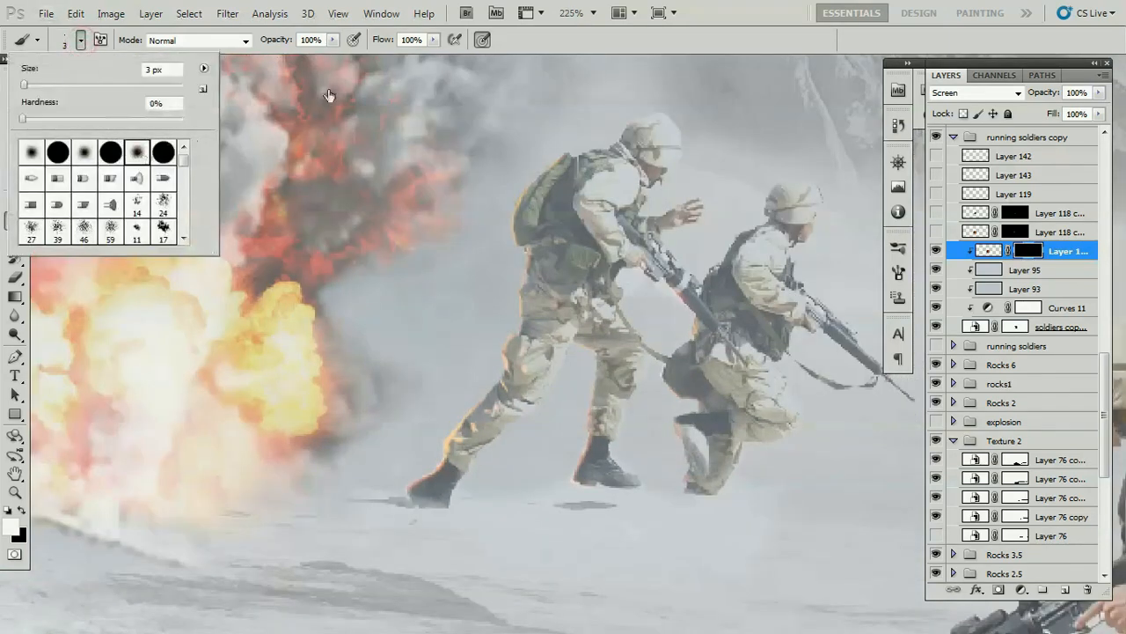
left_click(335, 41)
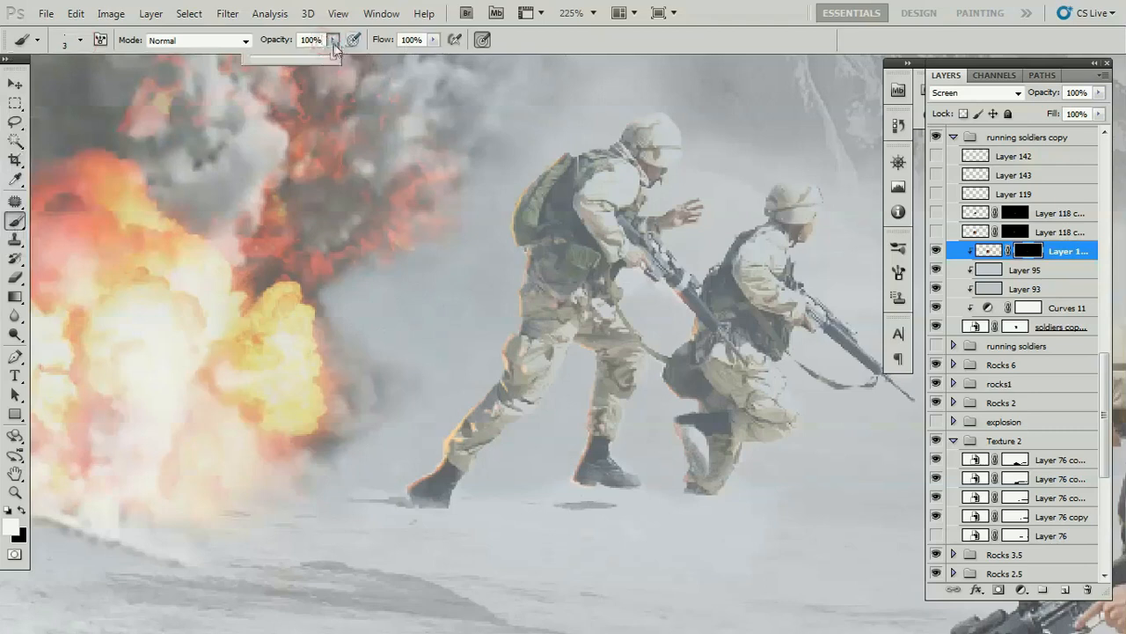
left_click_drag(280, 60, 269, 60)
left_click(554, 38)
scroll(505, 334, "up", 2)
scroll(515, 334, "up", 2)
mouse_move(397, 477)
left_mouse_down()
mouse_move(408, 468)
mouse_move(381, 486)
left_mouse_up()
Lower the brush opacity further and paint a broader glow up the rear soldier's trailing leg with an enlarged soft brush.
left_click(335, 40)
left_click_drag(335, 60, 322, 61)
left_click(413, 454)
key("bracketright")
key("bracketright")
mouse_move(420, 442)
left_mouse_down()
mouse_move(439, 400)
mouse_move(503, 353)
mouse_move(527, 315)
mouse_move(515, 290)
left_mouse_up()
Show Layer 143 and Layer 142 in the running soldiers group to blend the soldiers' feet into the snow.
scroll(784, 382, "up", 3)
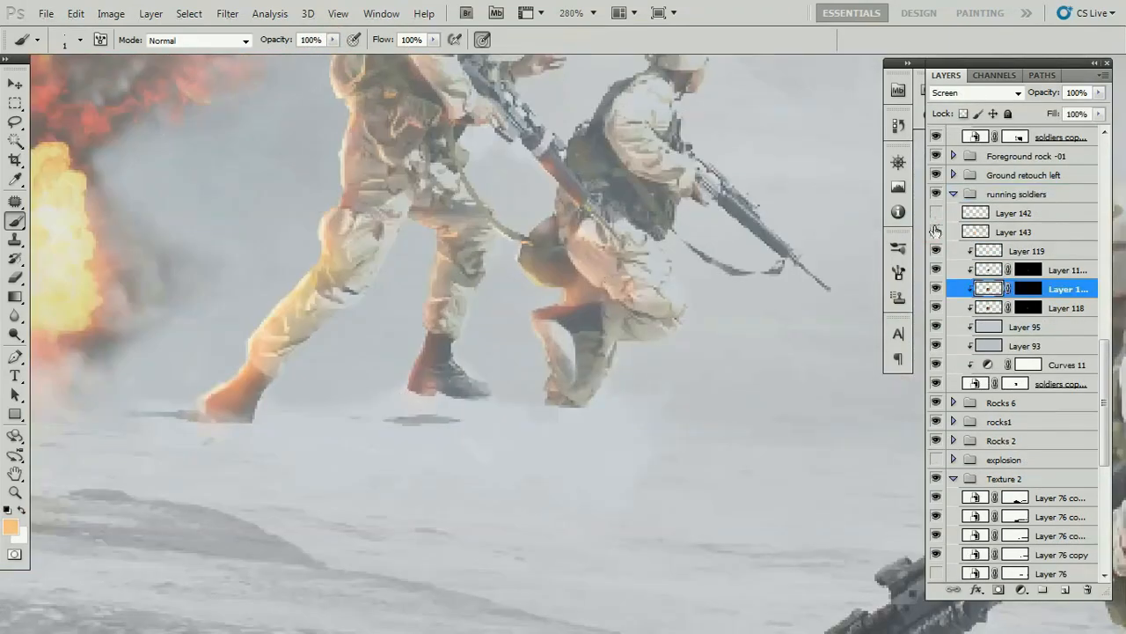
left_click_drag(936, 231, 935, 213)
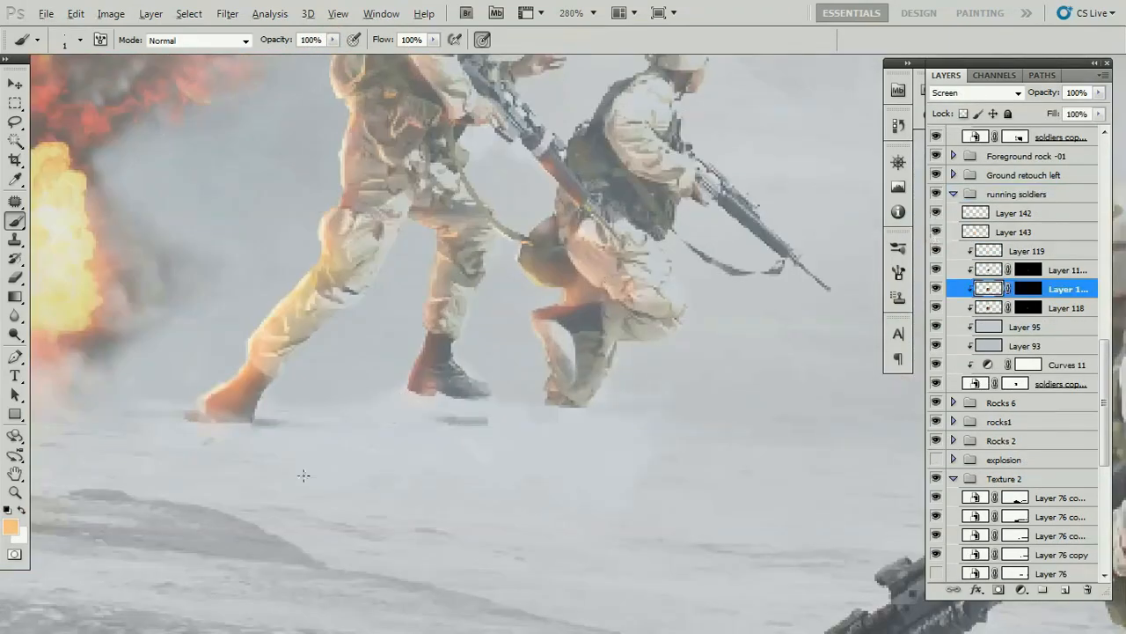
scroll(304, 473, "down", 5)
scroll(316, 489, "up", 1)
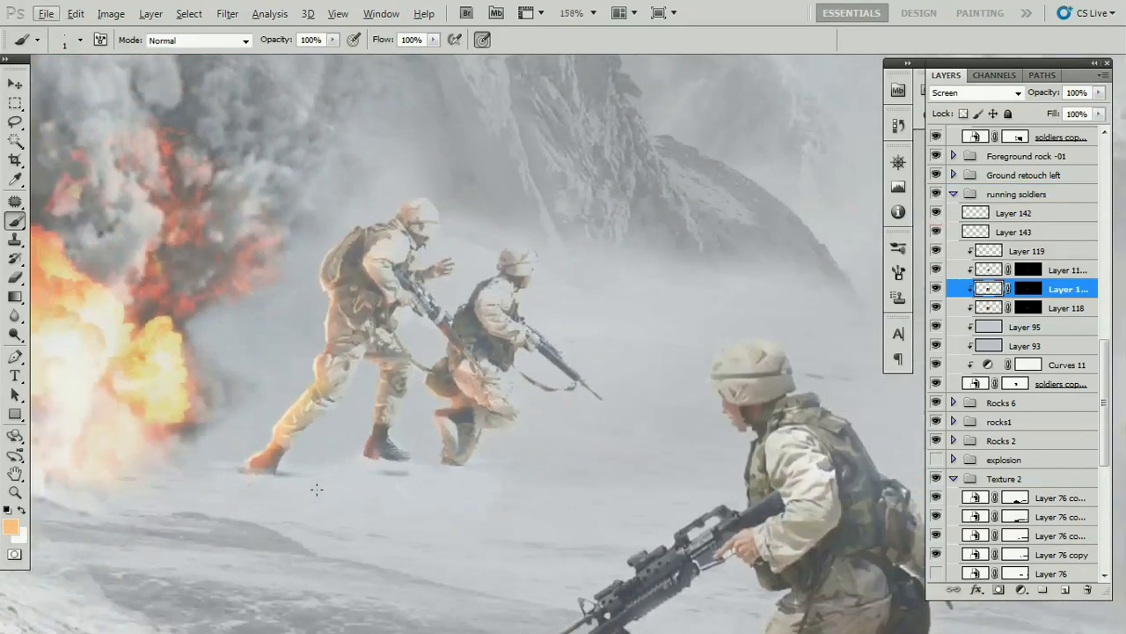
scroll(316, 488, "down", 3)
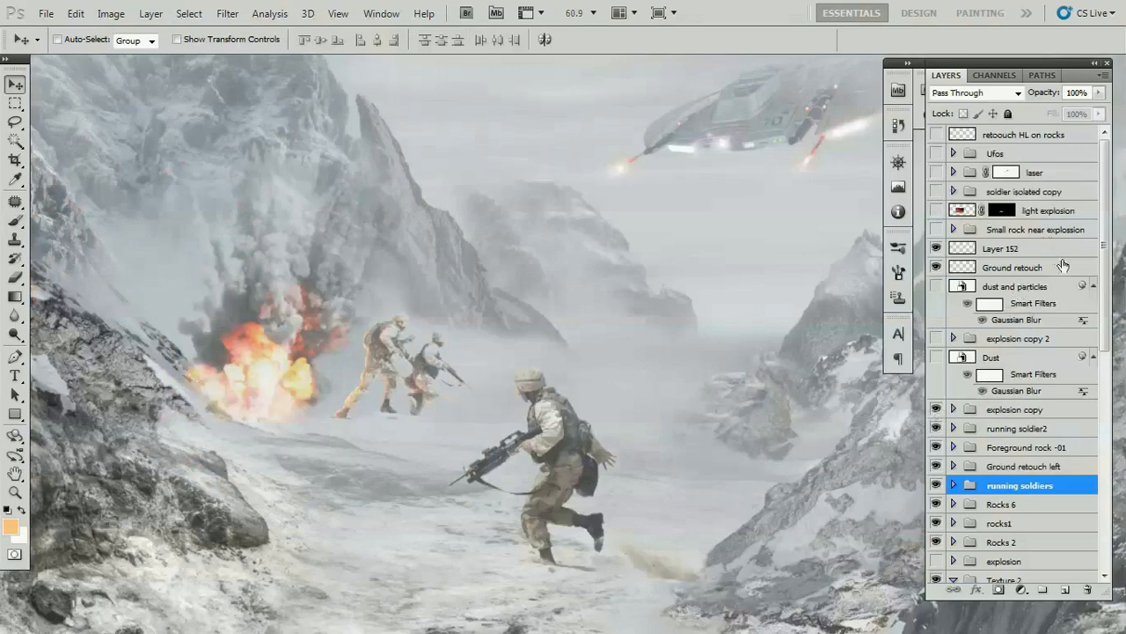
Toggle the laser group's visibility to examine the red beam above the running soldiers.
left_click(936, 173)
scroll(443, 216, "up", 3)
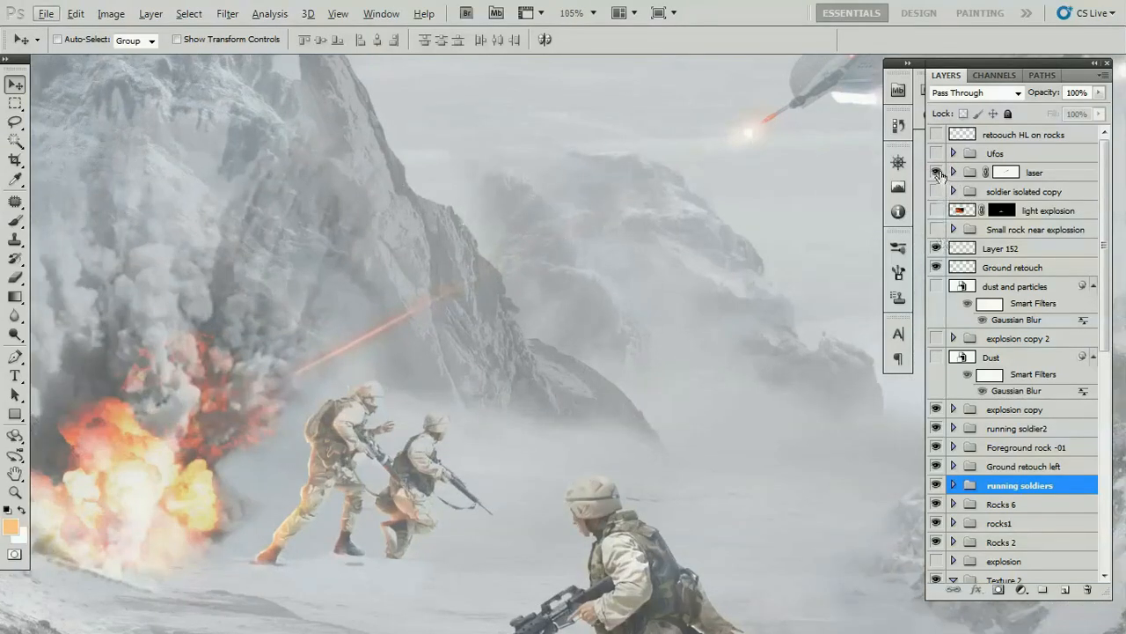
left_click(938, 173)
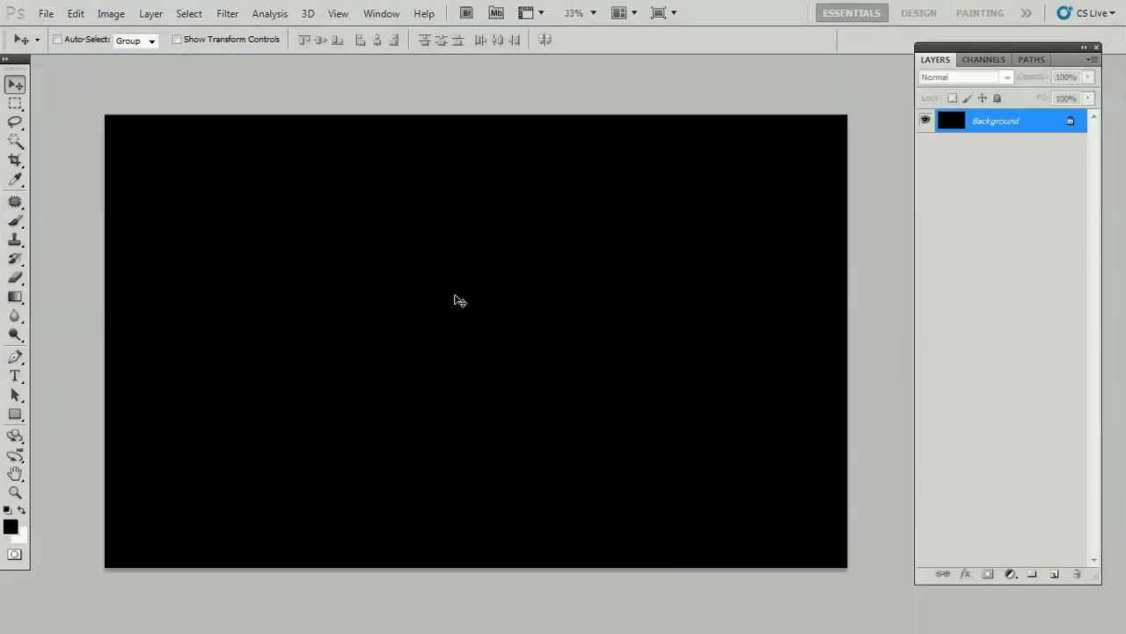
Draw a straight diagonal two-point path across the black canvas with the Pen tool.
key("p")
left_click(686, 185)
left_click(264, 408)
scroll(291, 413, "up", 2)
key("alt")
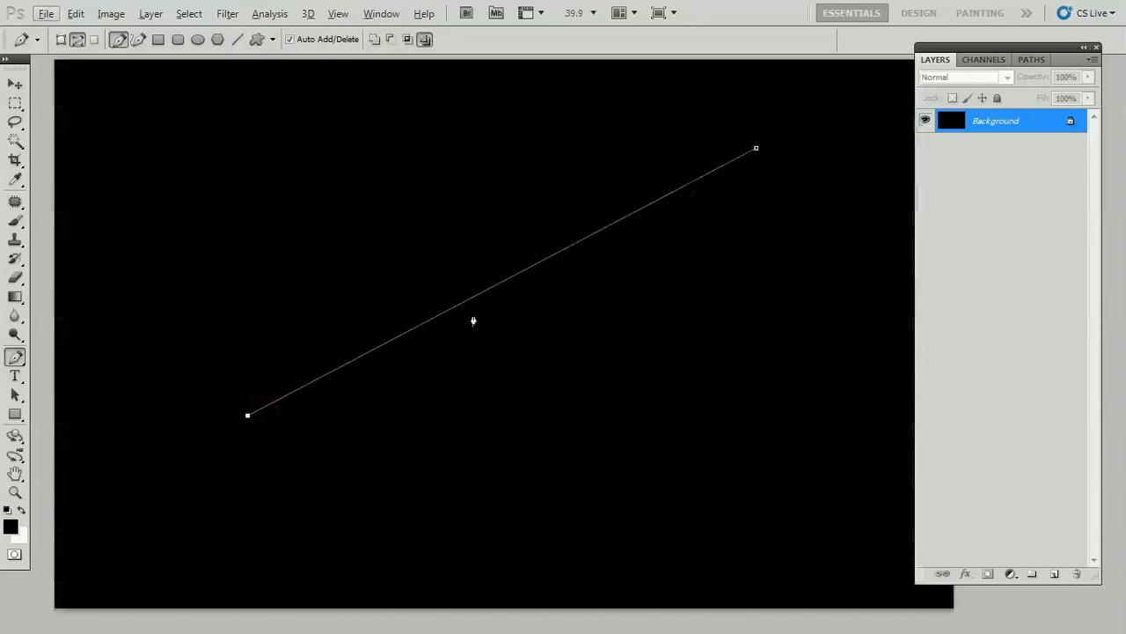
Enlarge the Brush tool's size from 25 px for the path stroke and set the foreground colour to bright green #48ff1d.
key("b")
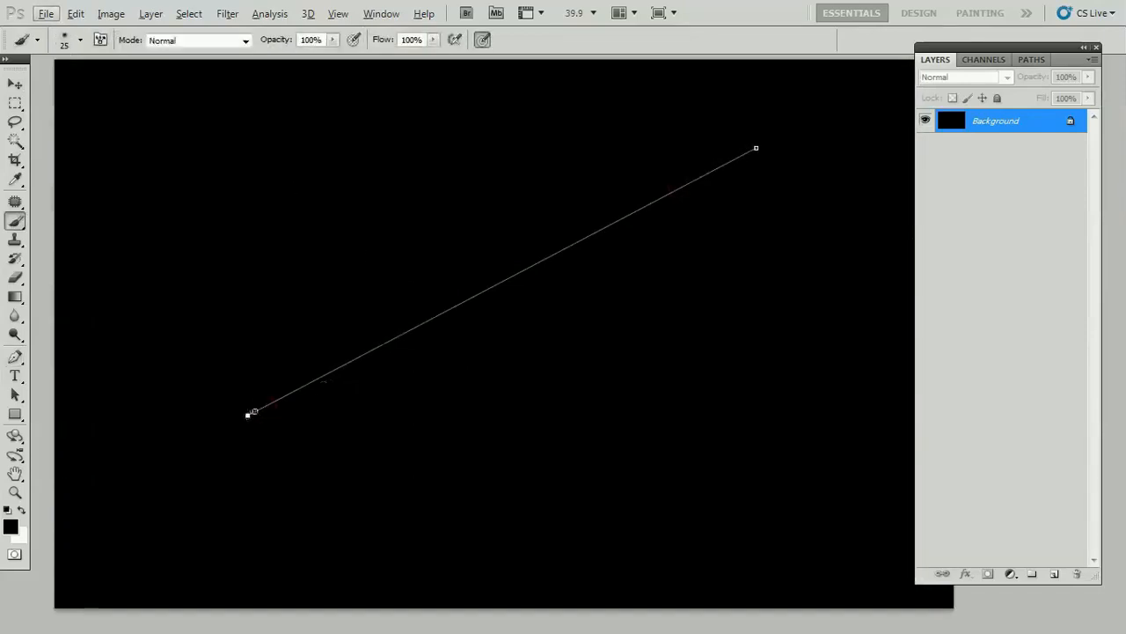
key("bracketright")
key("bracketright")
key("bracketright")
key("bracketright")
key("bracketright")
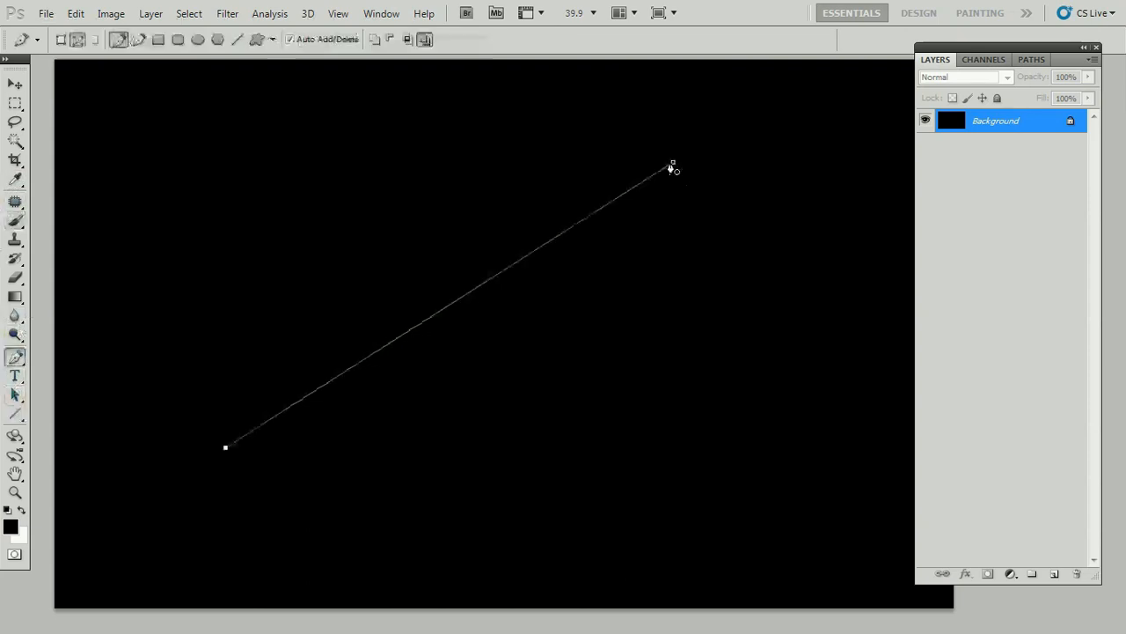
left_click(11, 526)
left_click(794, 336)
left_click_drag(780, 203, 750, 176)
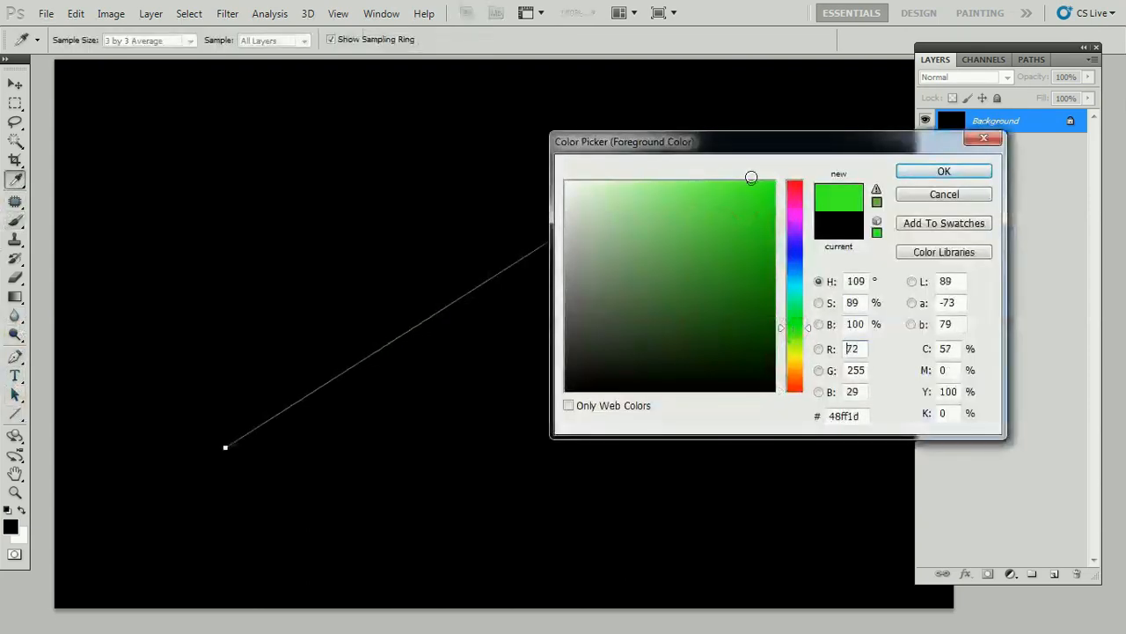
left_click(981, 173)
Create a new layer and stroke the diagonal path on it with the Brush, leaving Simulate Pressure off.
left_click(1054, 573)
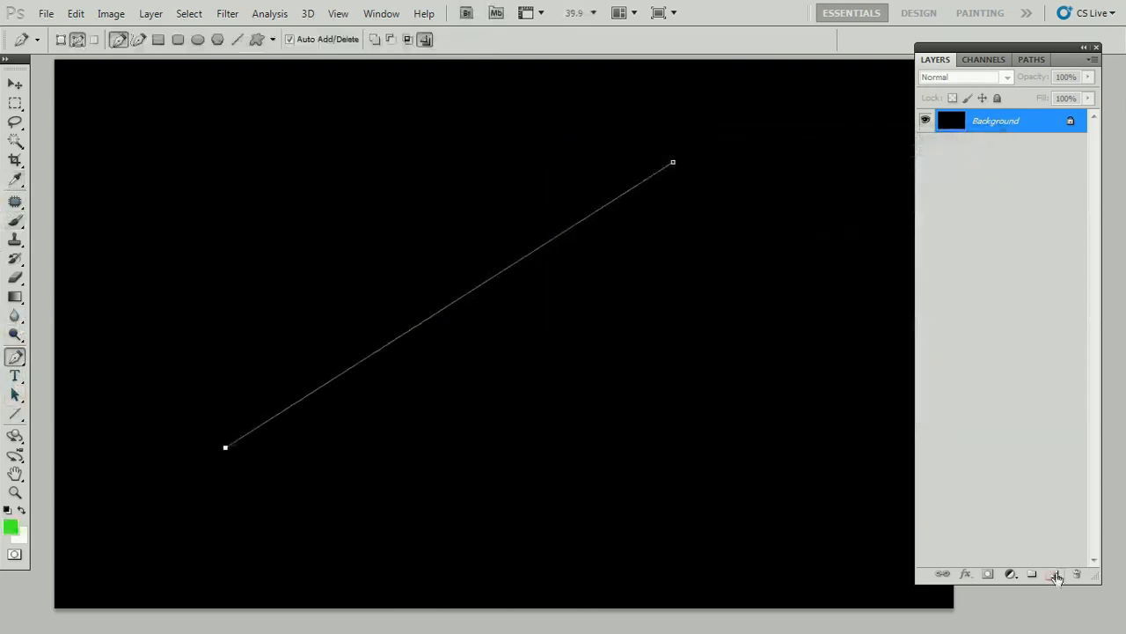
right_click(677, 163)
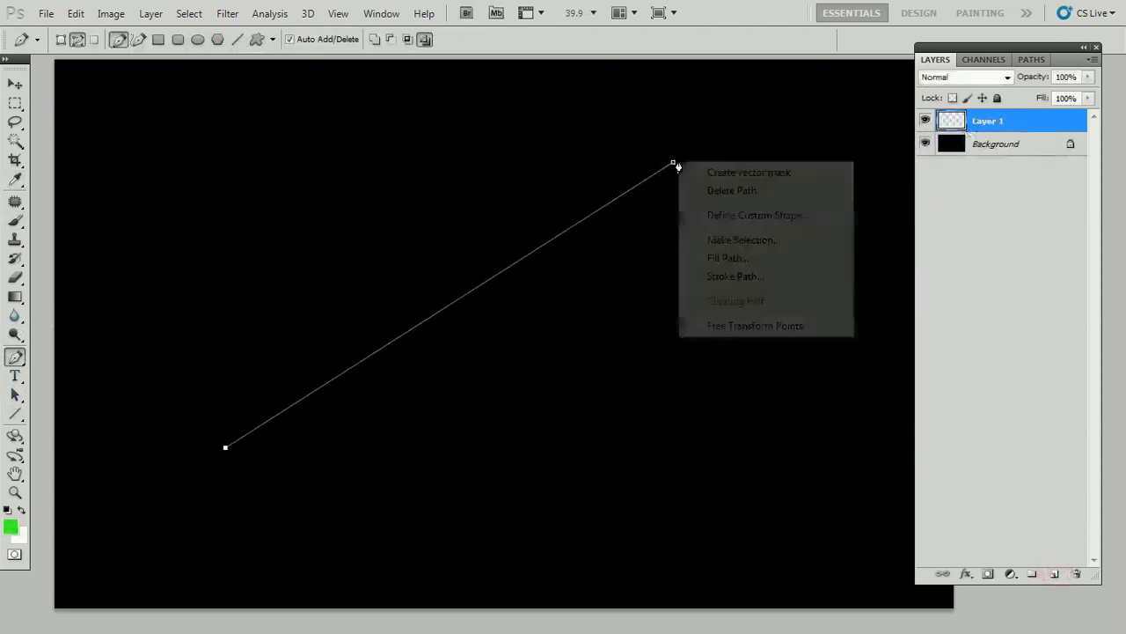
left_click(754, 278)
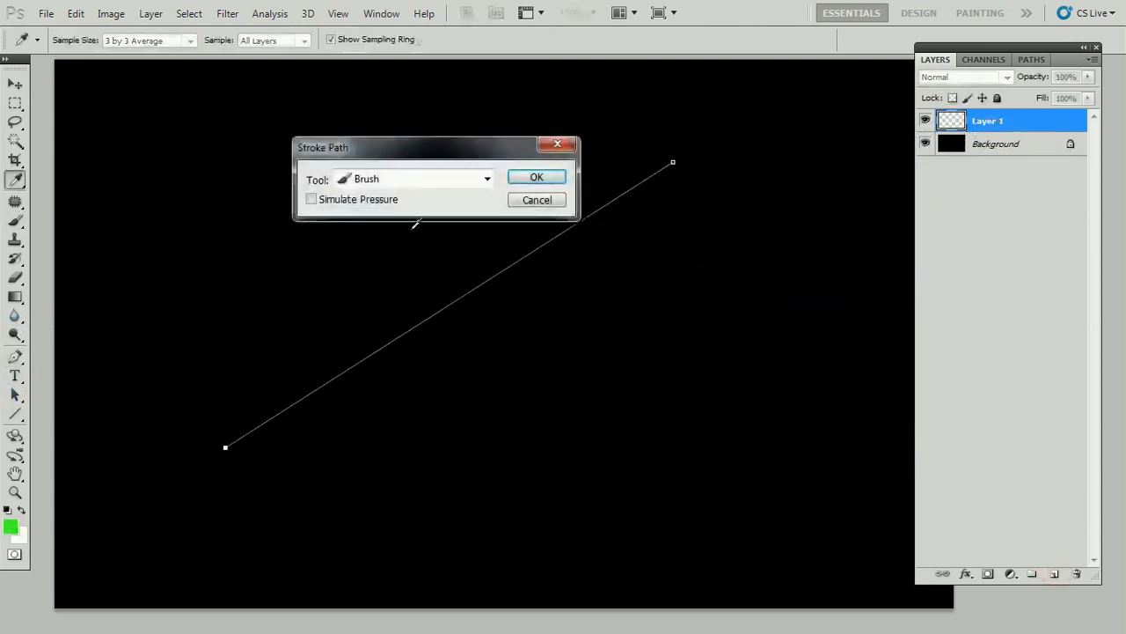
left_click(533, 180)
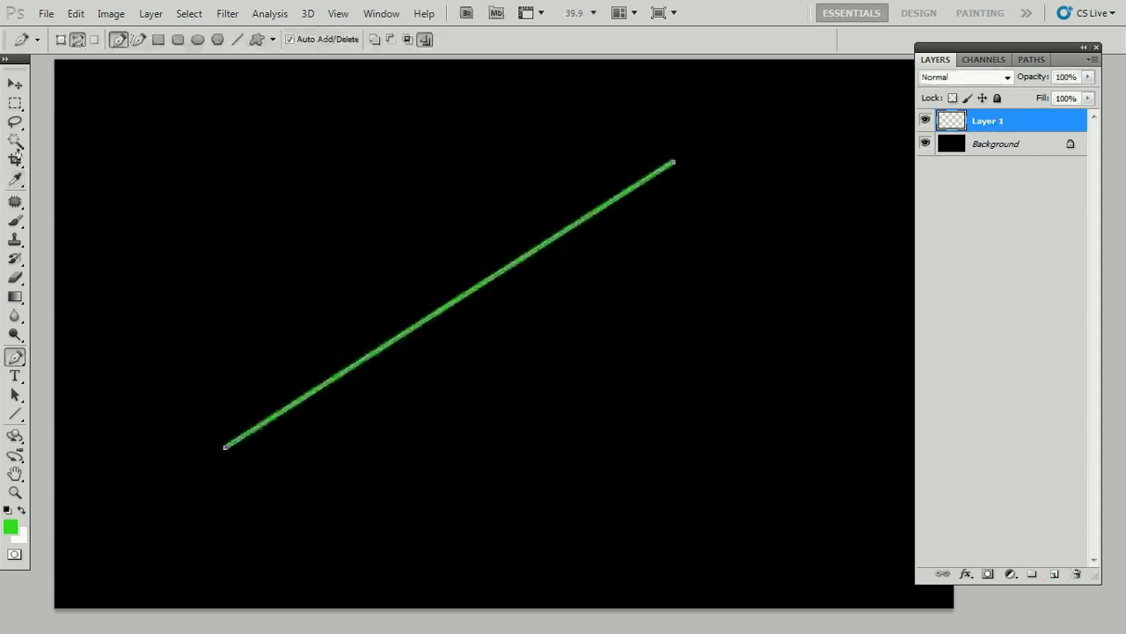
Convert the green line's Layer 1 to a Smart Object and apply a Gaussian Blur with a 5.3 px radius.
left_click(15, 84)
right_click(977, 121)
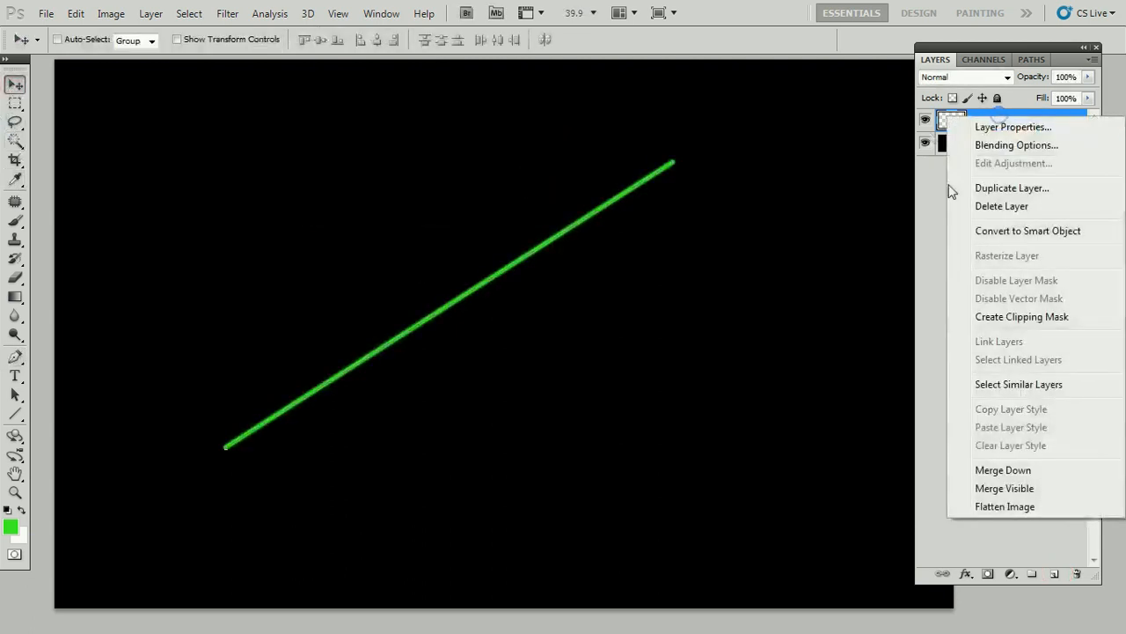
left_click(1060, 231)
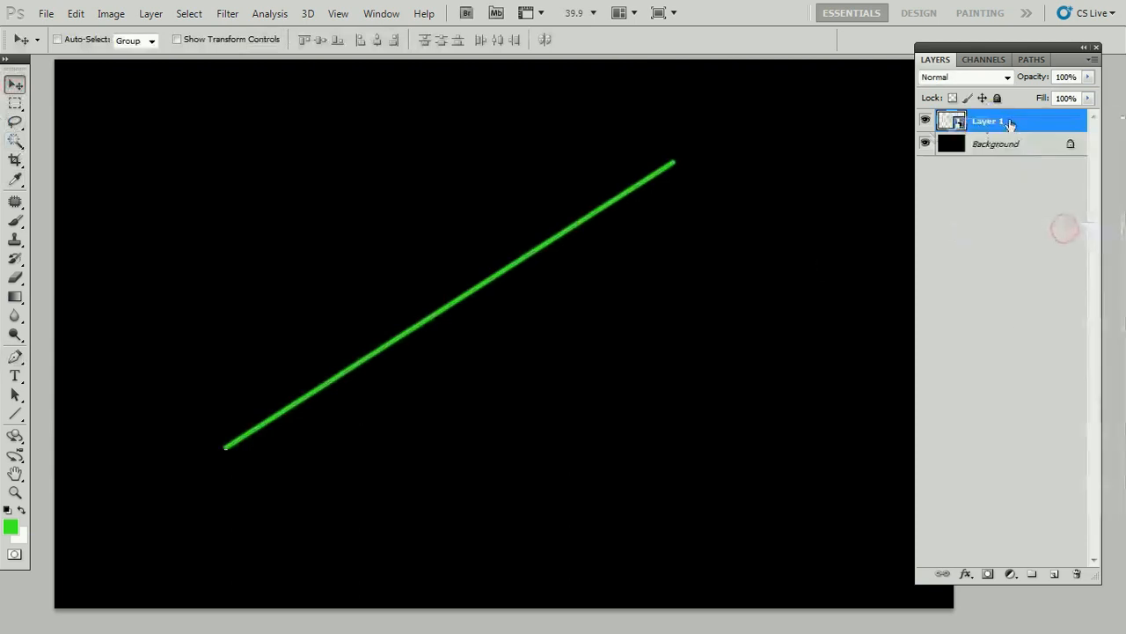
left_click(224, 14)
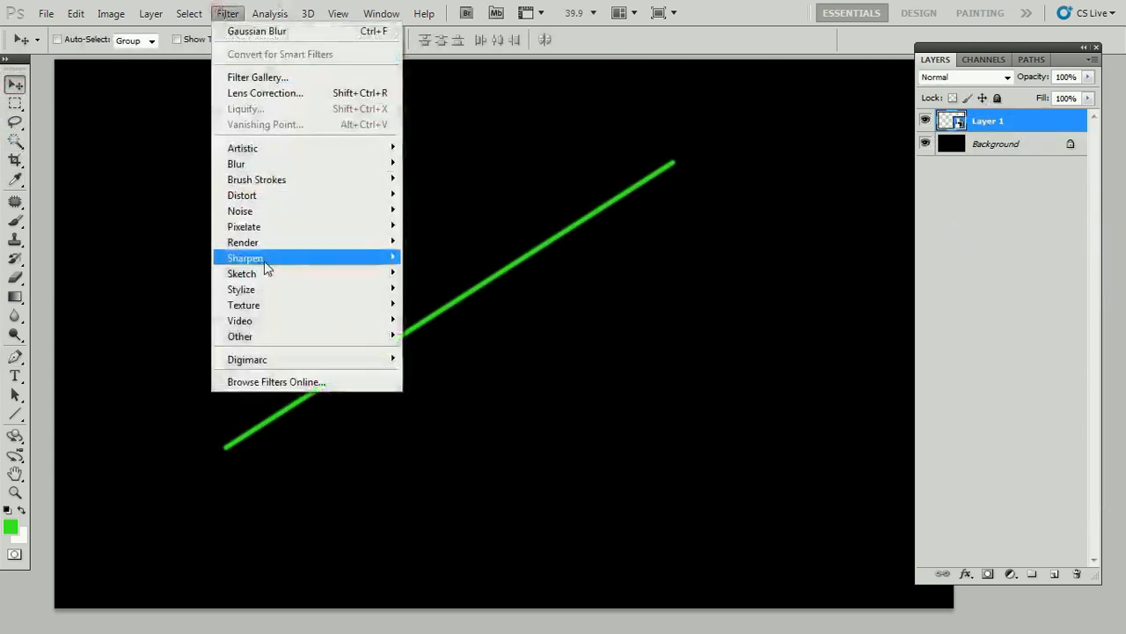
mouse_move(343, 167)
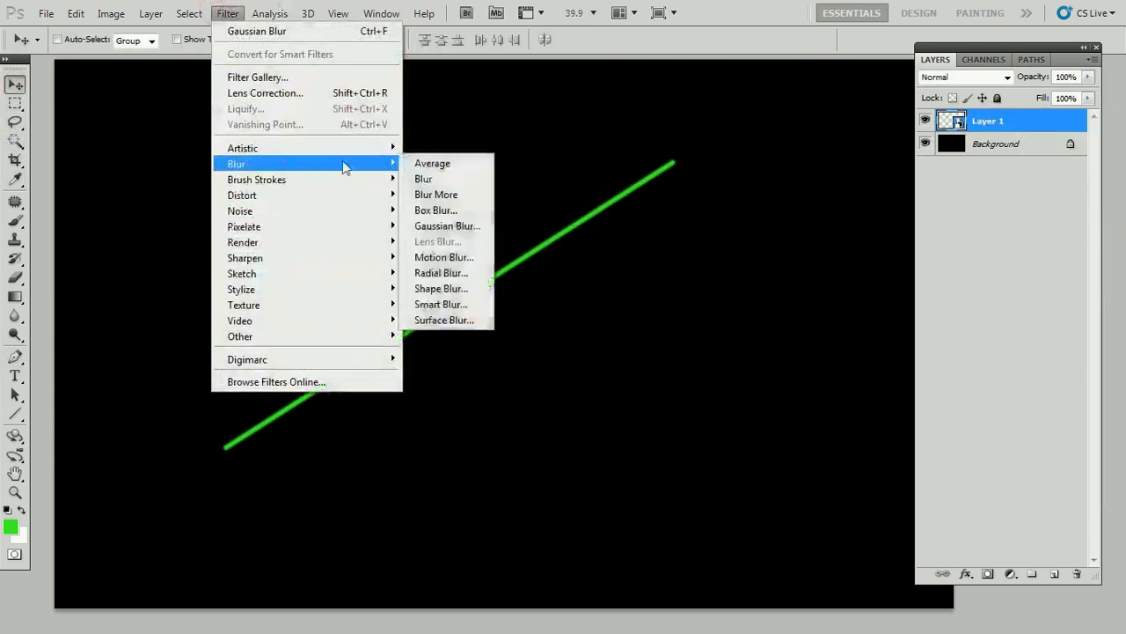
left_click(447, 225)
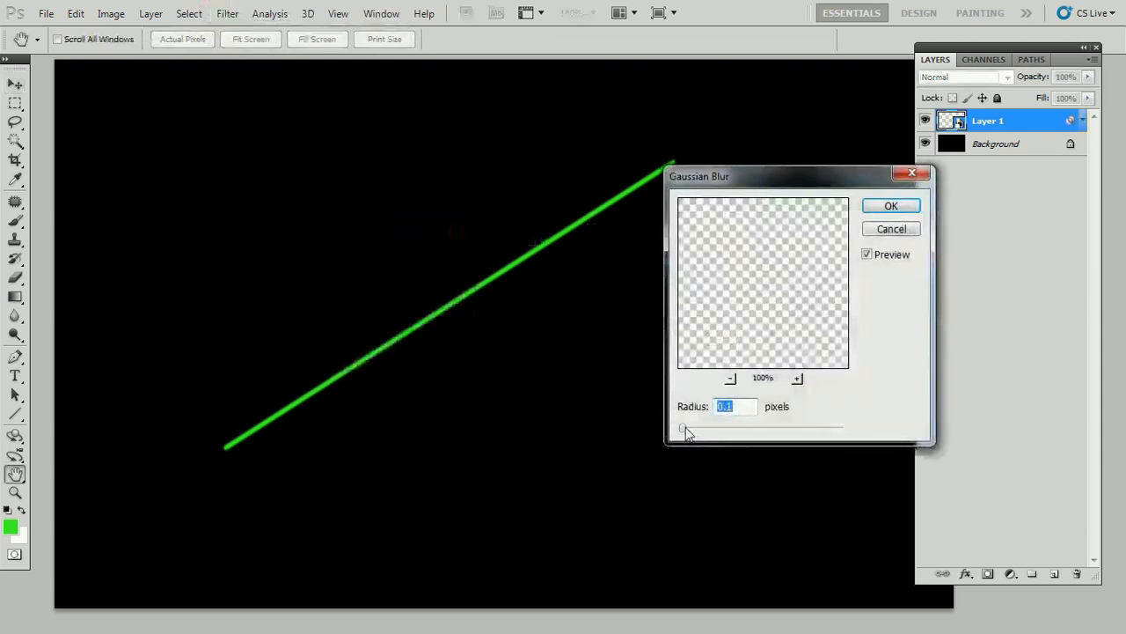
left_click_drag(687, 433, 698, 428)
left_click(888, 207)
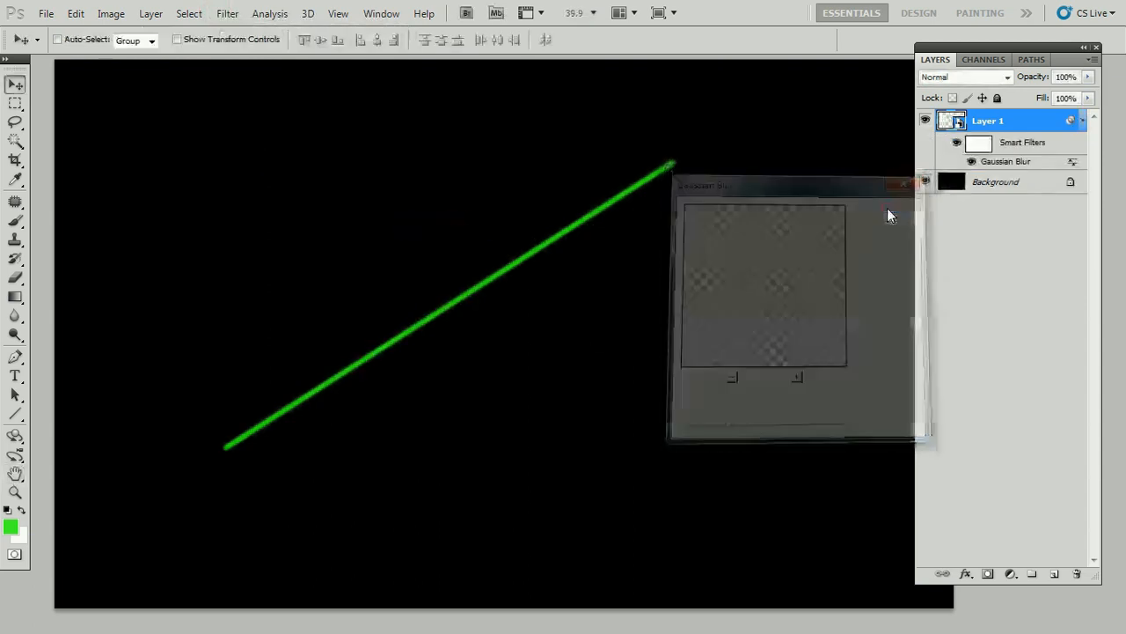
Duplicate the blurred line layer and set the copy's Gaussian Blur radius to 22.3 px.
key("ctrl+j")
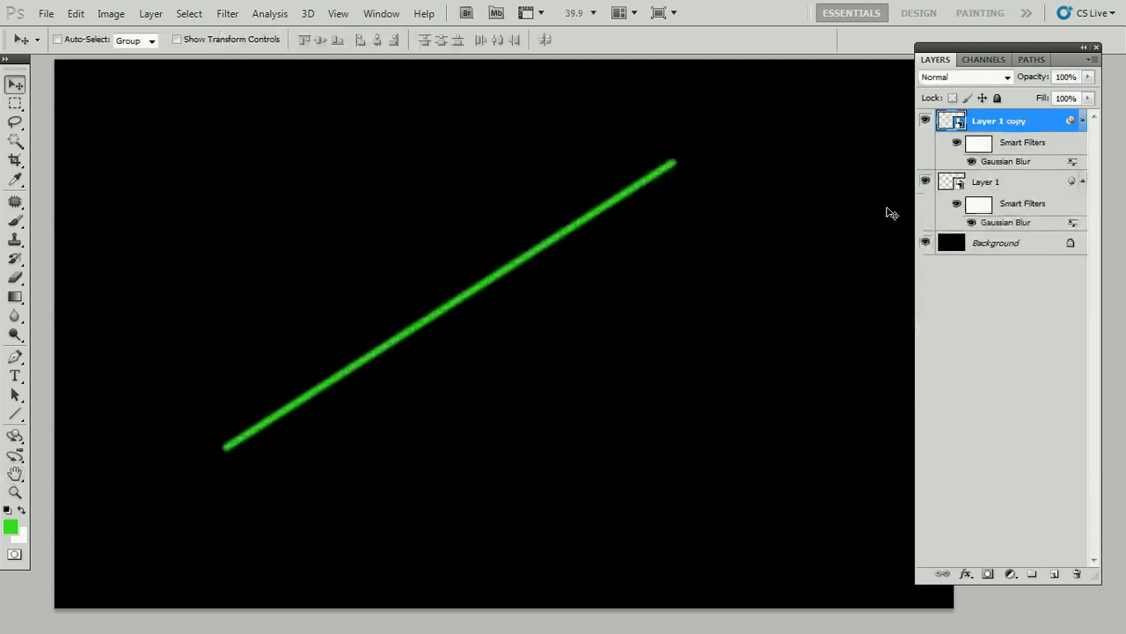
double_click(1006, 161)
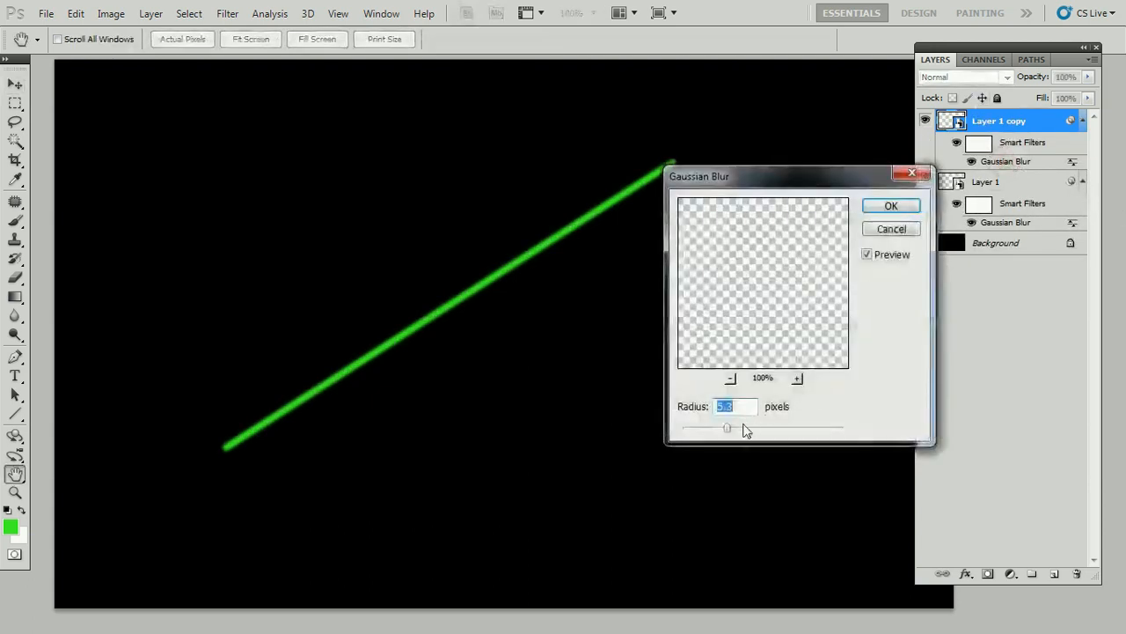
left_click_drag(730, 432, 760, 433)
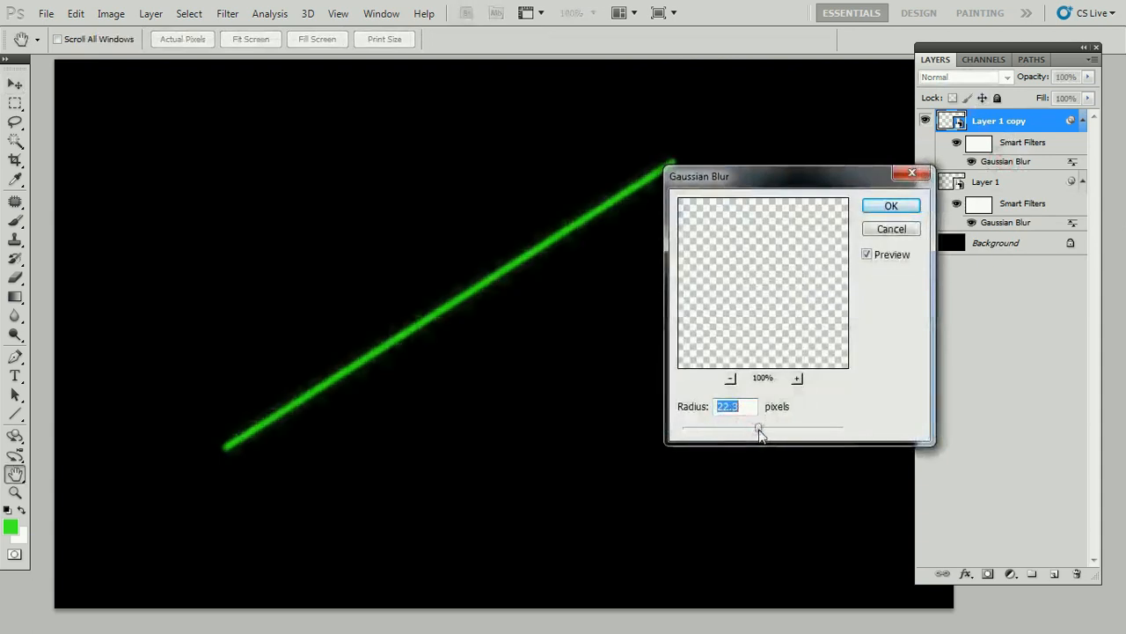
left_click(891, 206)
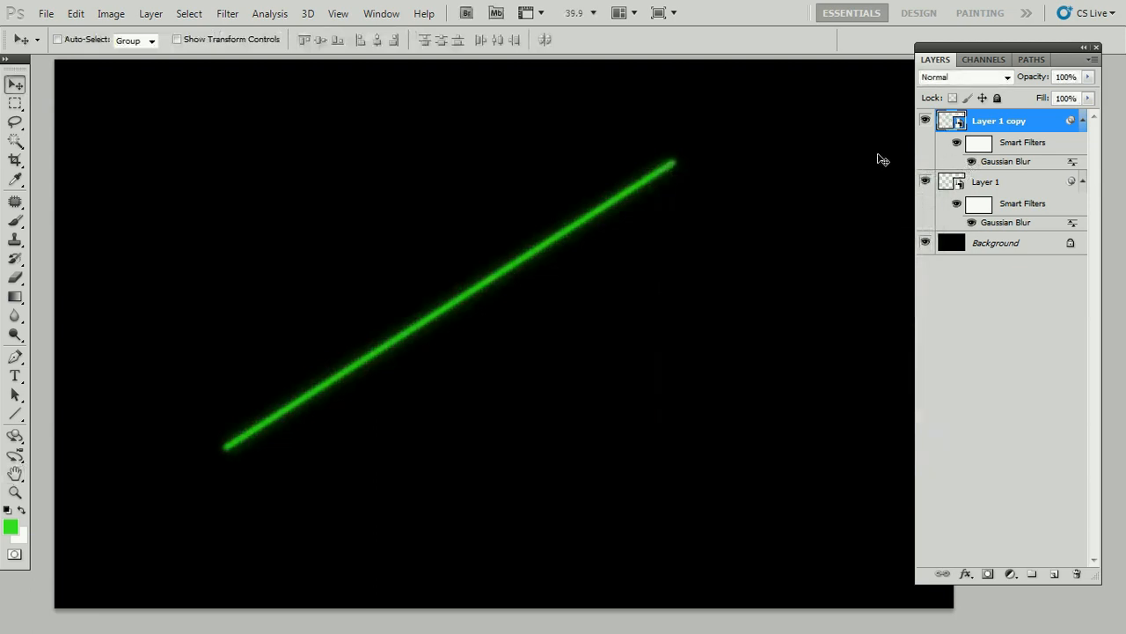
Duplicate the glow layer again and readjust the Gaussian Blur on Layer 1 copy 2.
key("ctrl+j")
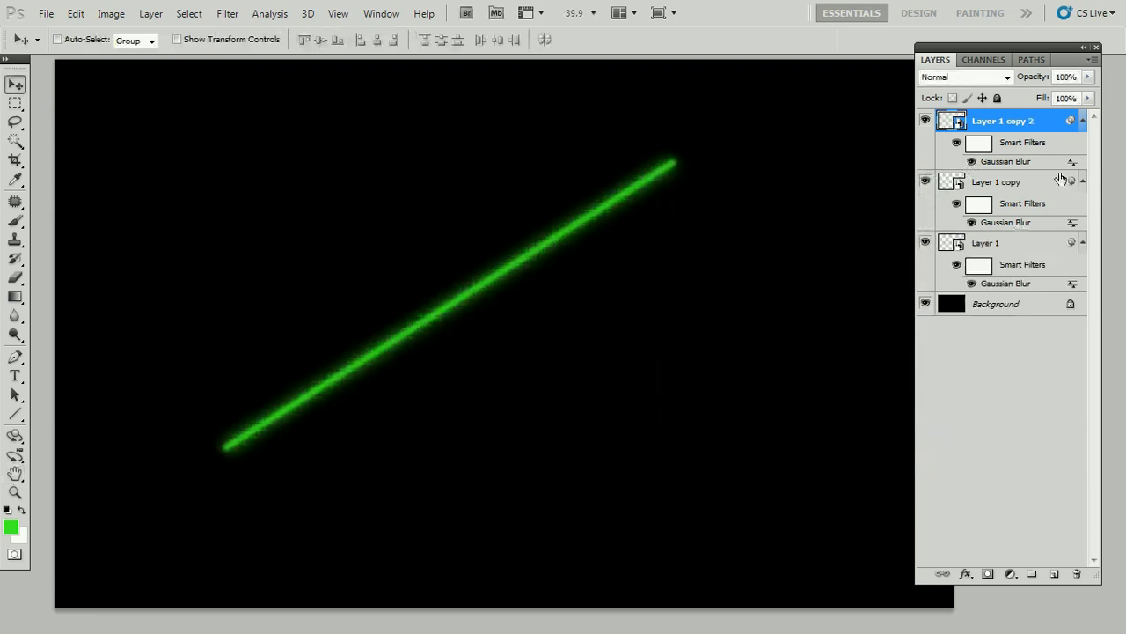
double_click(1011, 161)
left_click(880, 207)
Give the laser line a white Inner Glow in Screen mode at 100% opacity, trying the Edge source before choosing Center.
double_click(1026, 123)
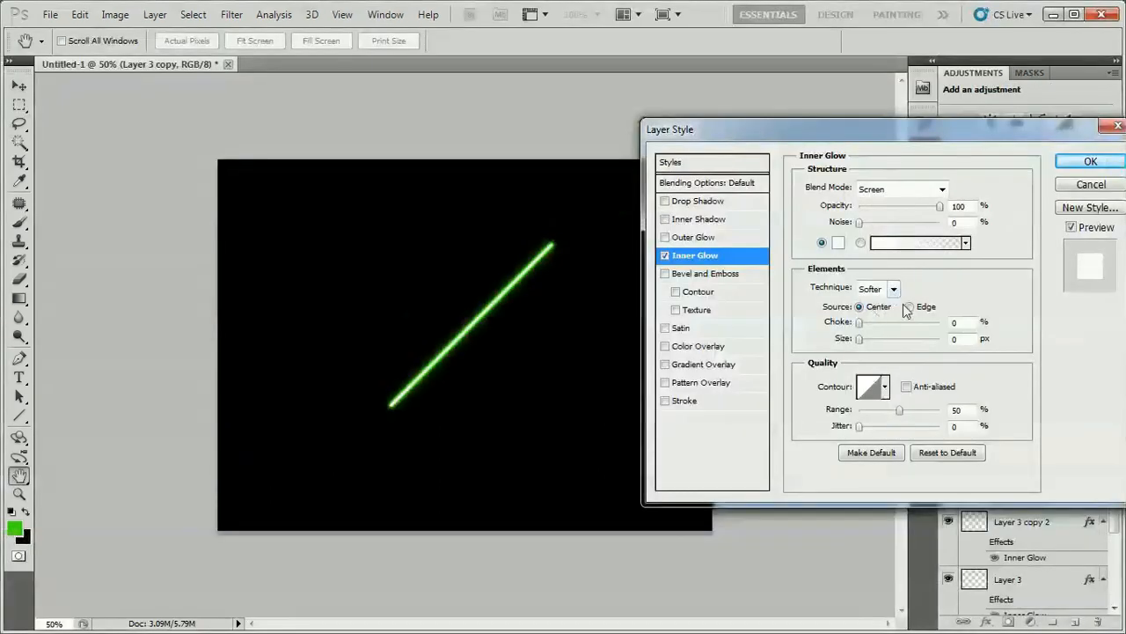
left_click(908, 306)
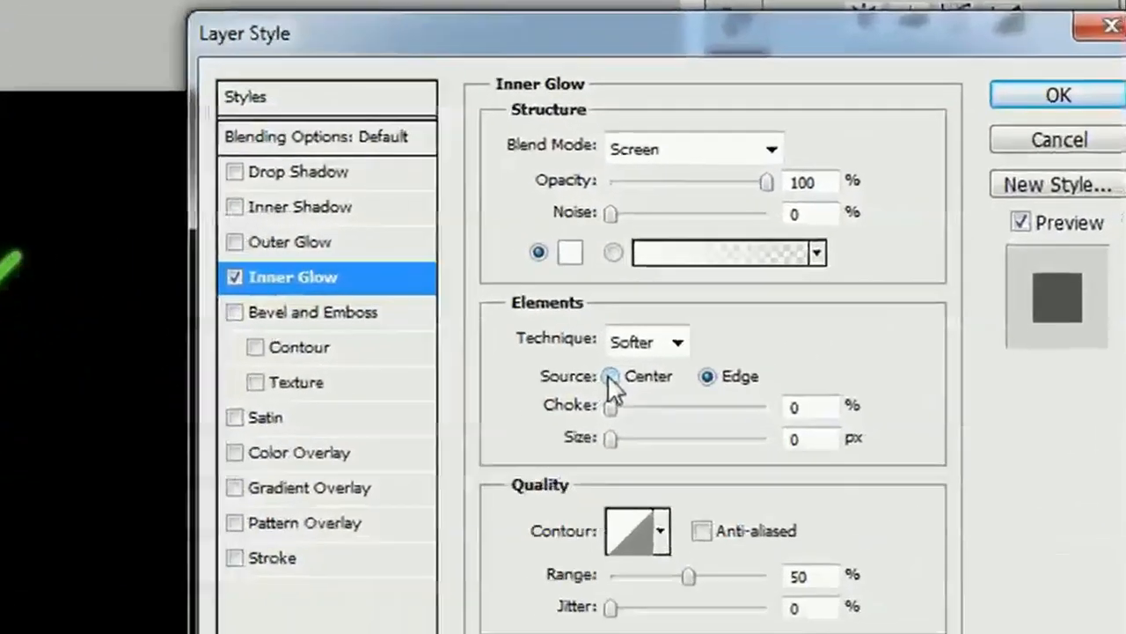
left_click(810, 314)
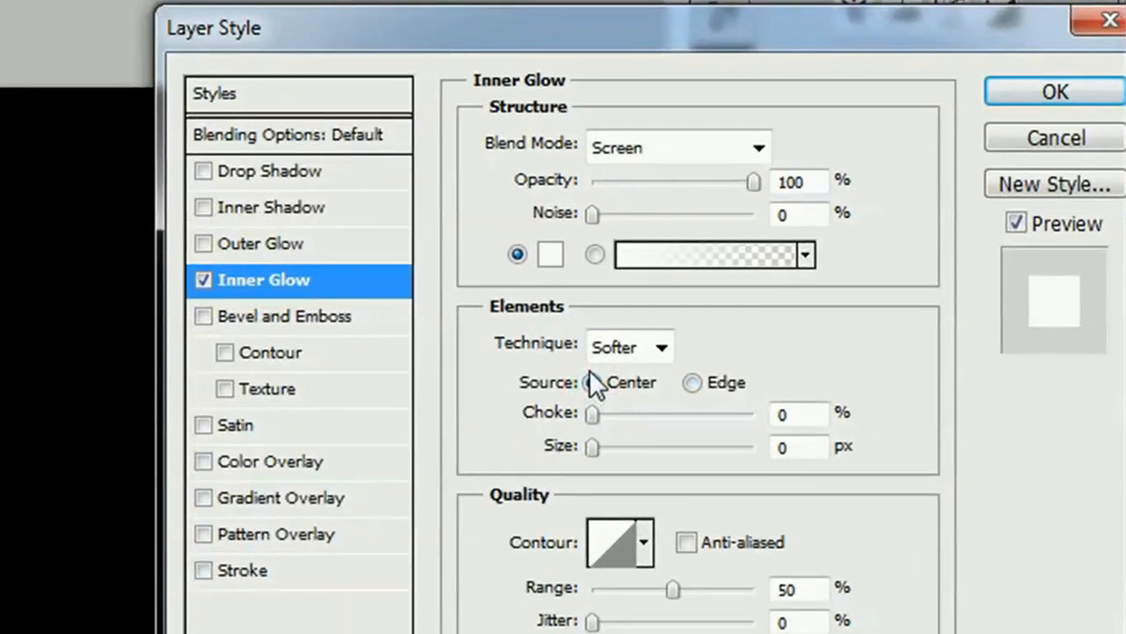
left_click(754, 183)
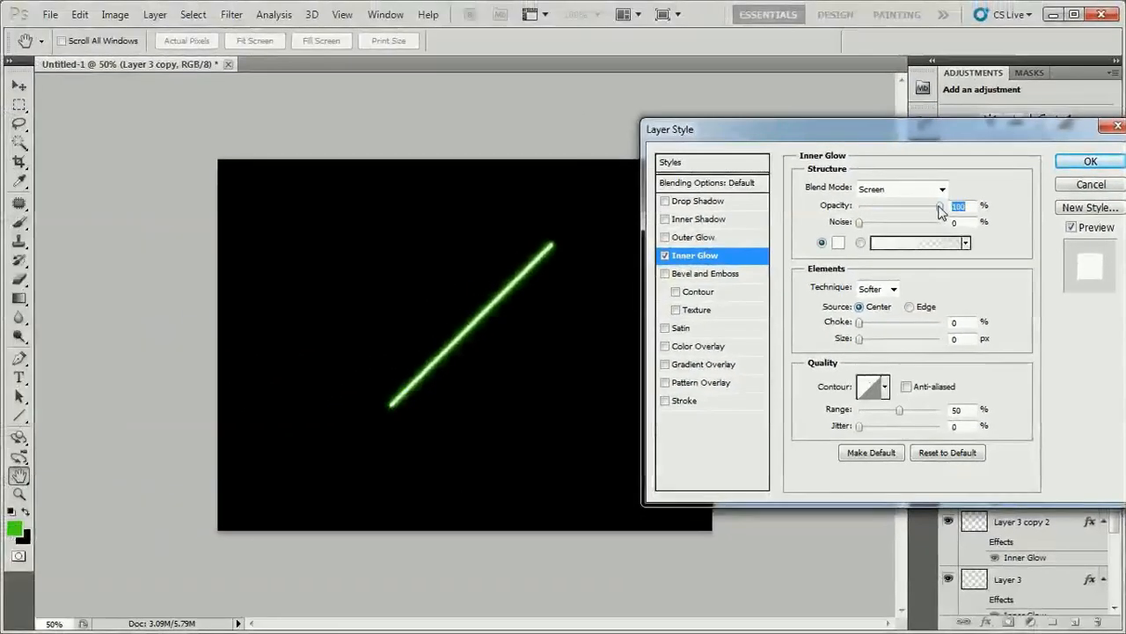
mouse_move(941, 211)
left_mouse_down()
mouse_move(862, 212)
mouse_move(948, 211)
left_mouse_up()
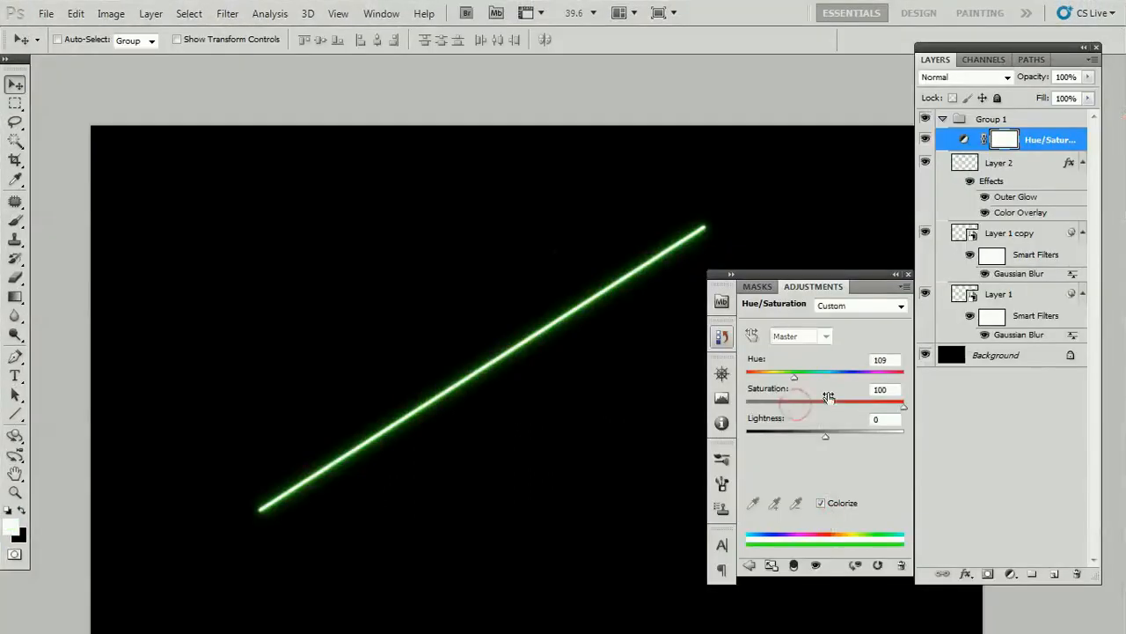
Shift the hue of the colorized Hue/Saturation adjustment above the laser line.
left_click_drag(827, 380, 895, 385)
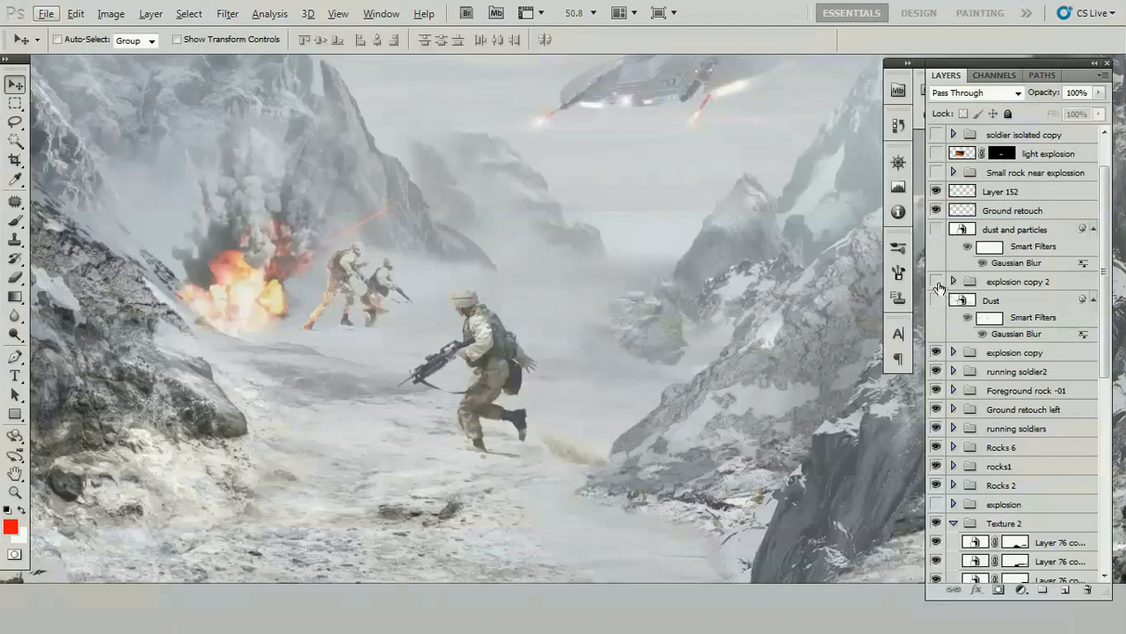
Show the explosion copy 2 group so the dust explosion appears behind the running soldier.
left_click(937, 282)
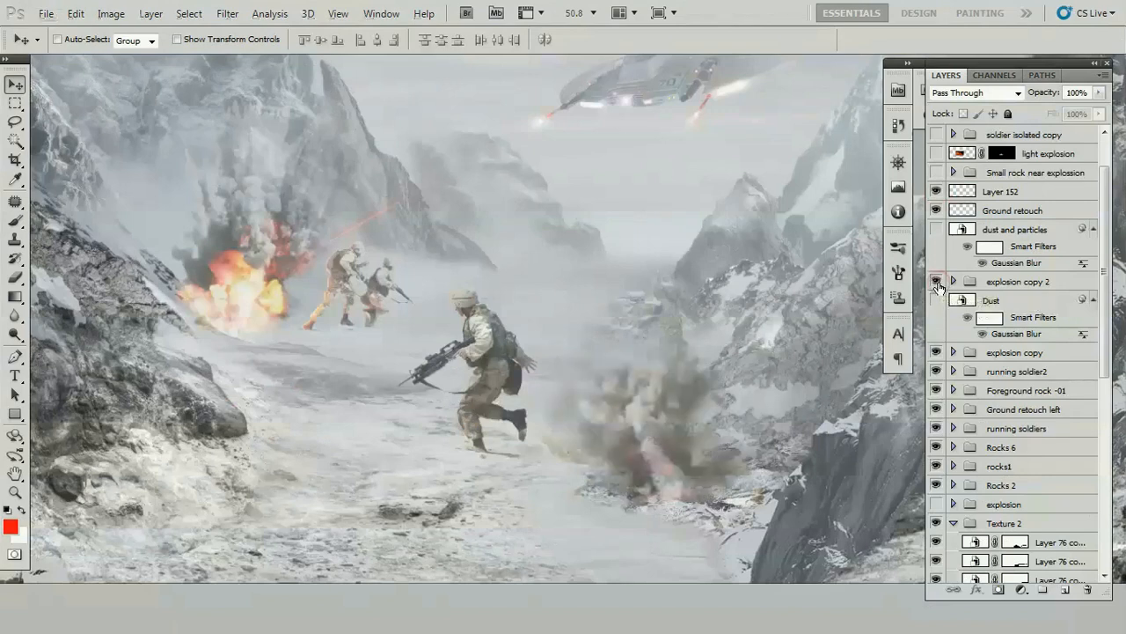
scroll(693, 493, "up", 2)
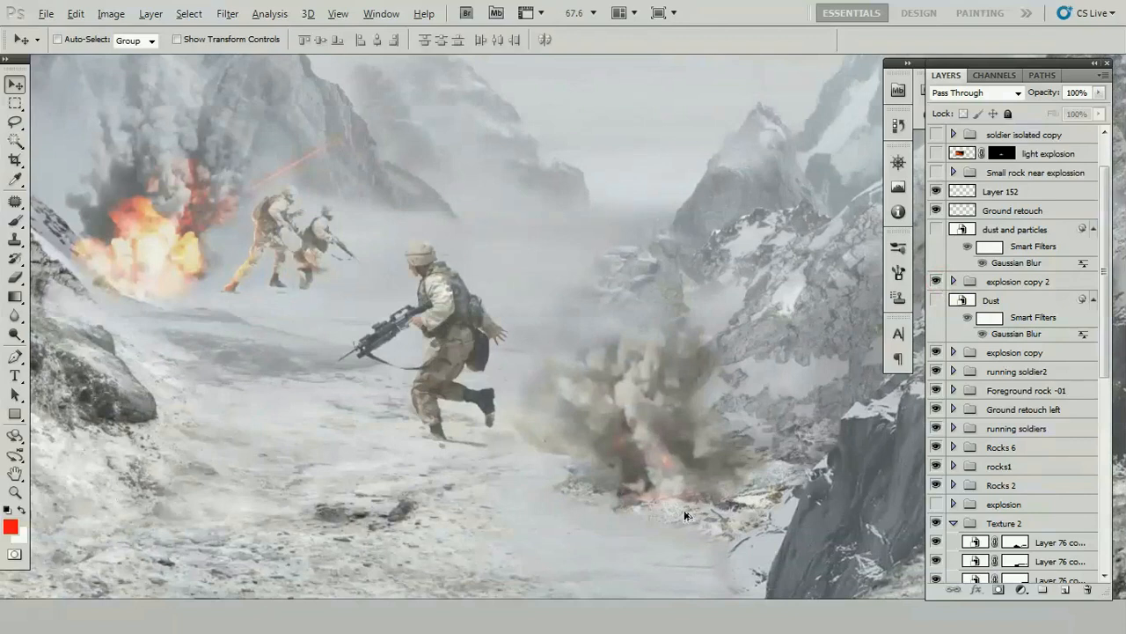
scroll(686, 515, "up", 1)
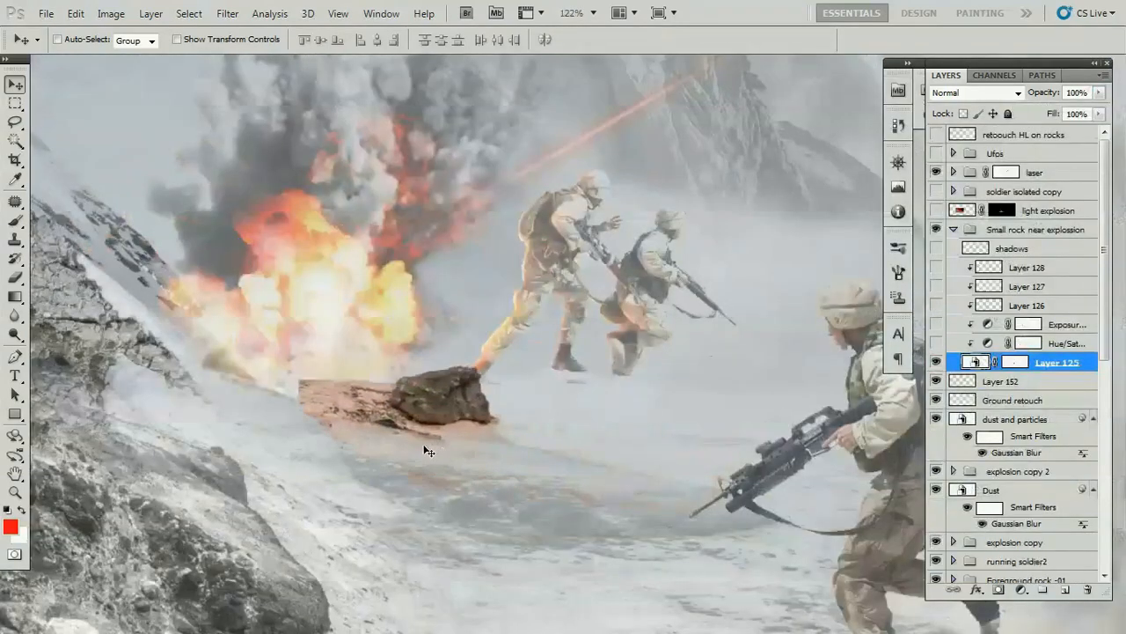
Undo the last move of the small rock near the fire explosion and reselect its Layer 125.
key("ctrl+z")
left_click(378, 424, "ctrl")
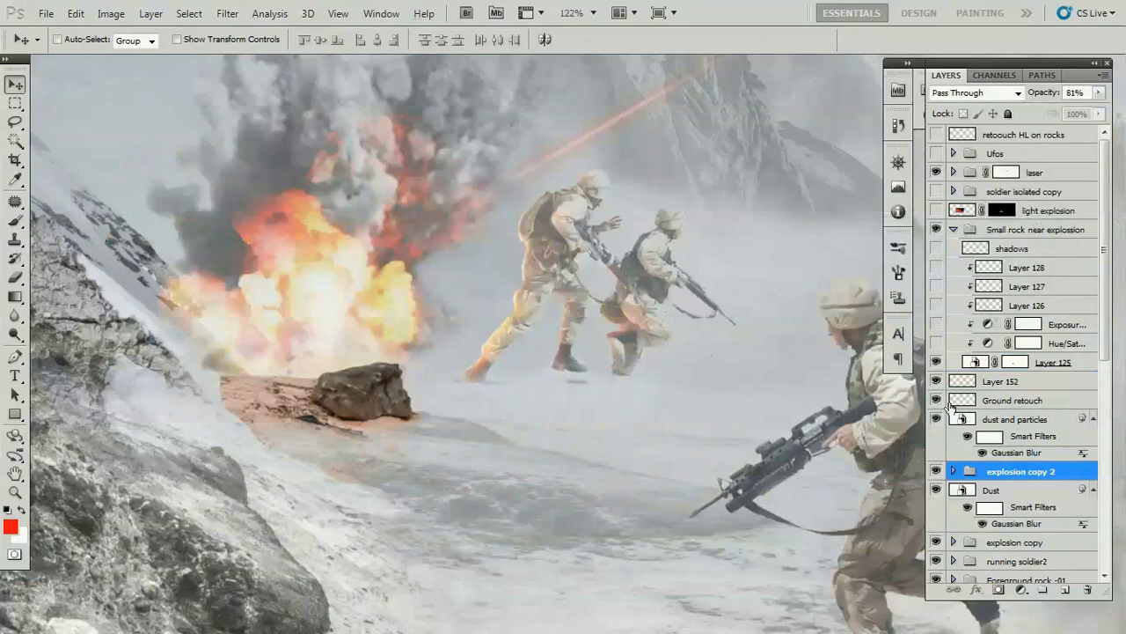
left_click(1075, 362)
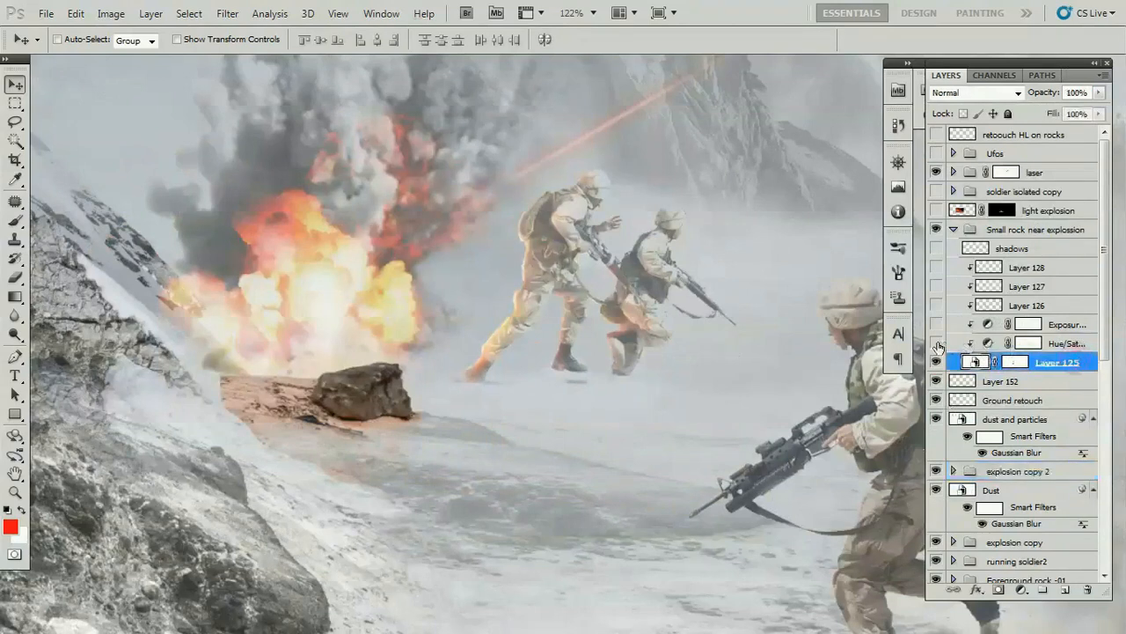
Turn on the small rock's clipped Hue/Saturation and Exposure adjustments, Layers 126 to 128 and the shadows layer.
left_click(1060, 343)
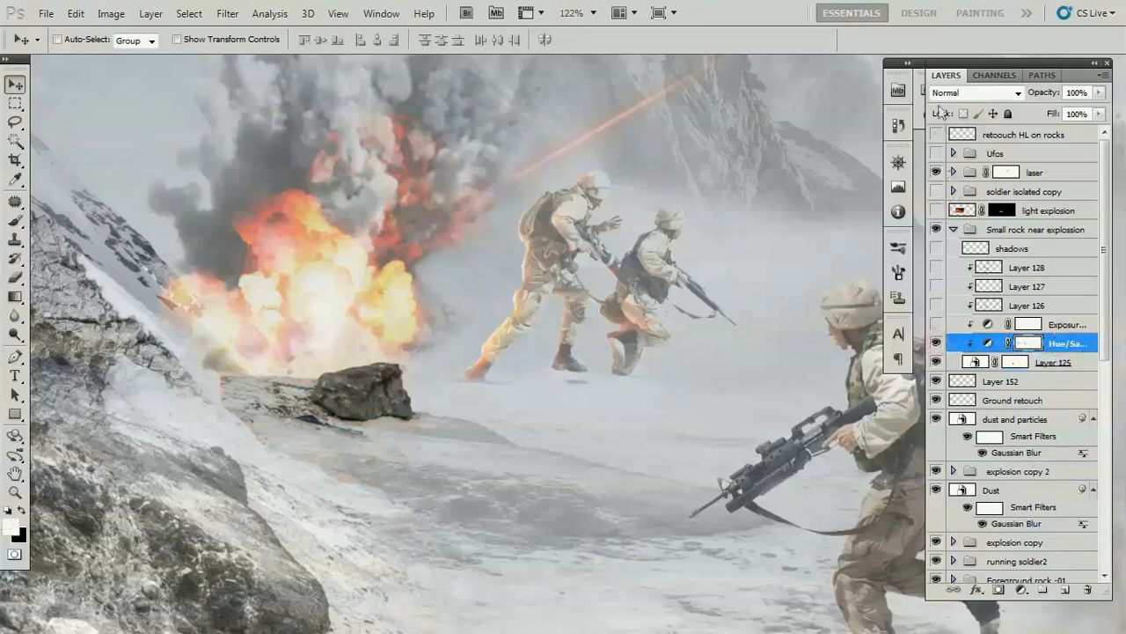
left_click(898, 90)
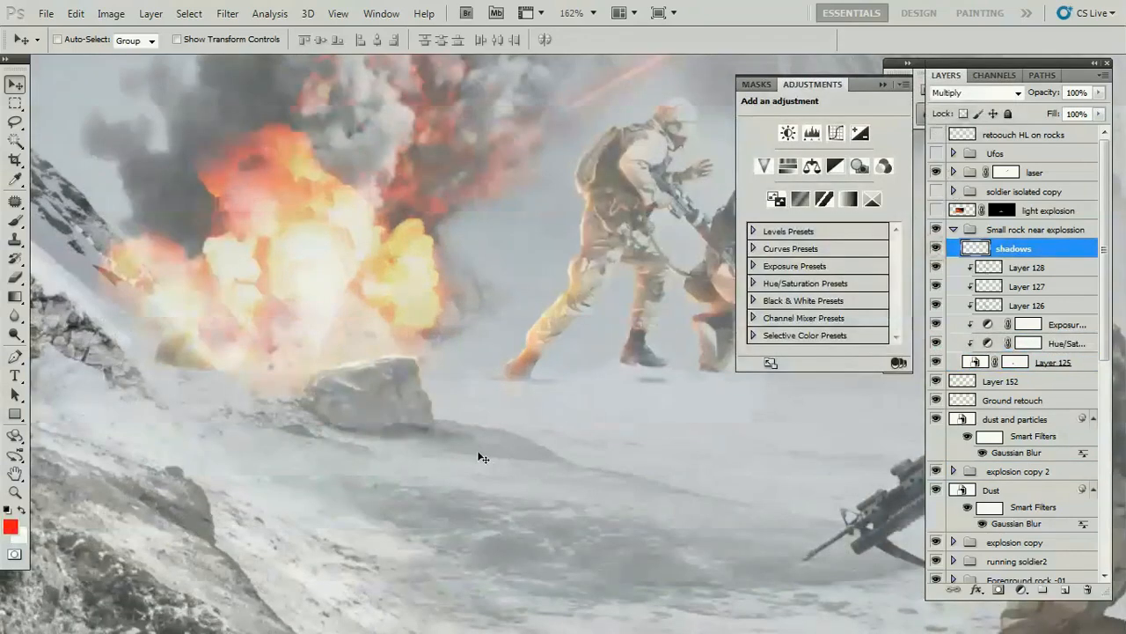
scroll(270, 413, "down", 2)
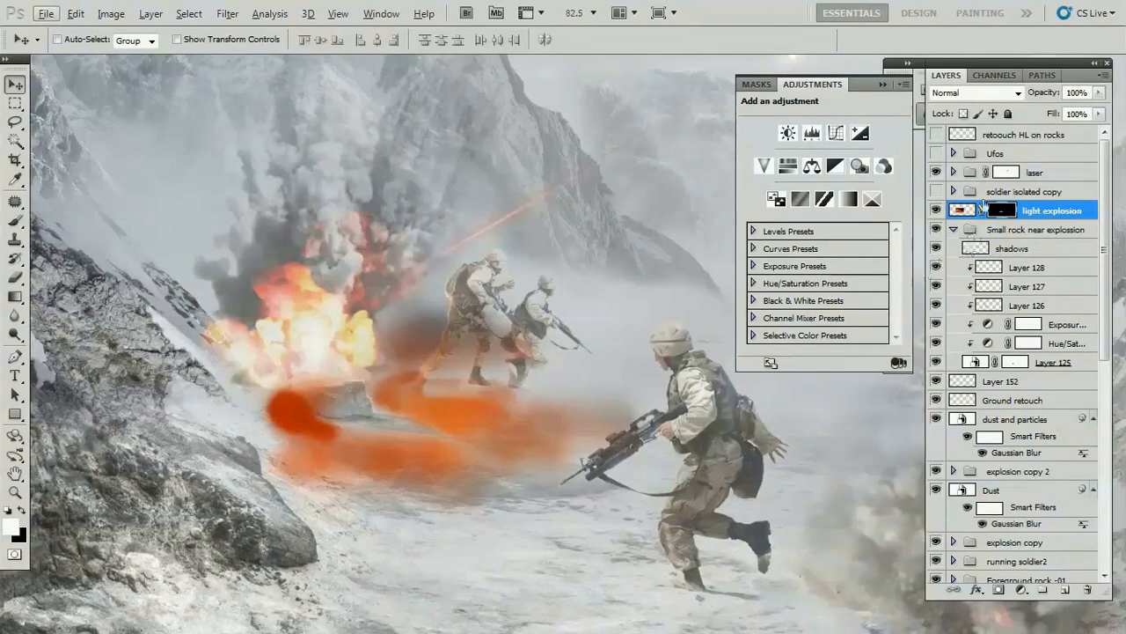
Set the blend mode of the light explosion layer to Screen.
left_click(1016, 93)
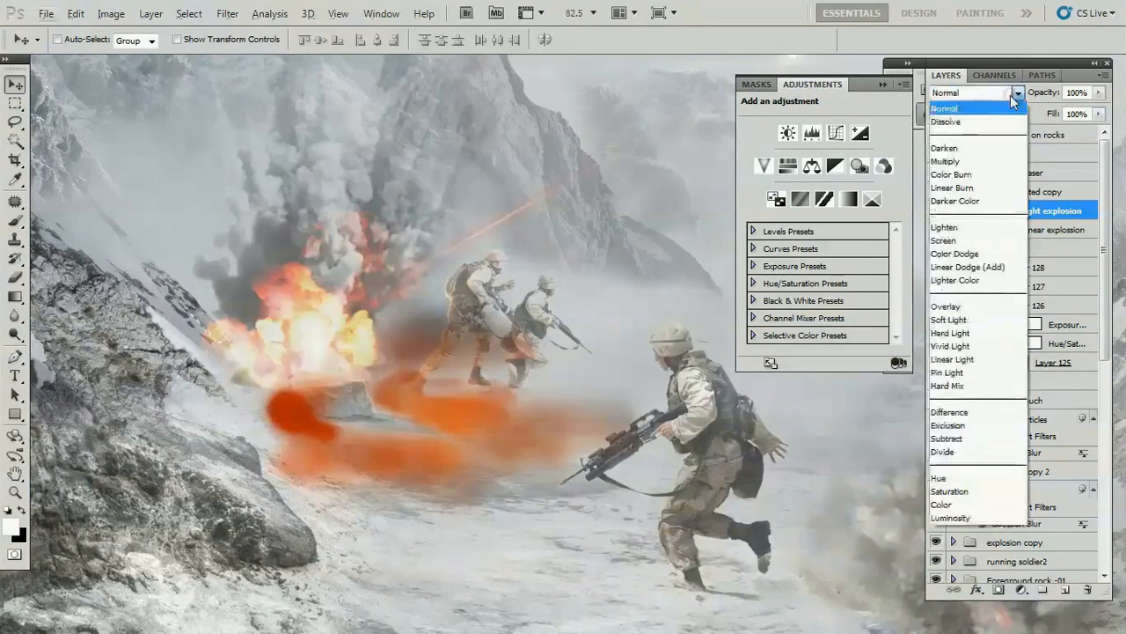
left_click(944, 240)
key("ctrl+0")
Show the soldier isolated copy group with the foreground soldier and expand it to reveal its layers.
left_click(936, 191)
left_click(953, 191)
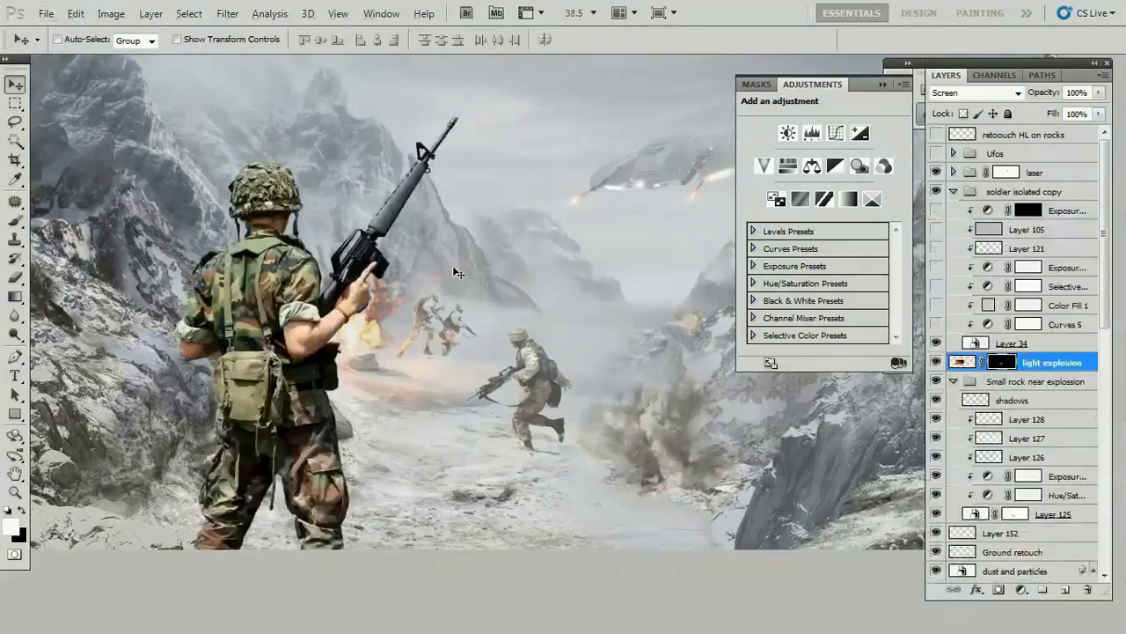
scroll(454, 270, "down", 1)
scroll(390, 364, "up", 1)
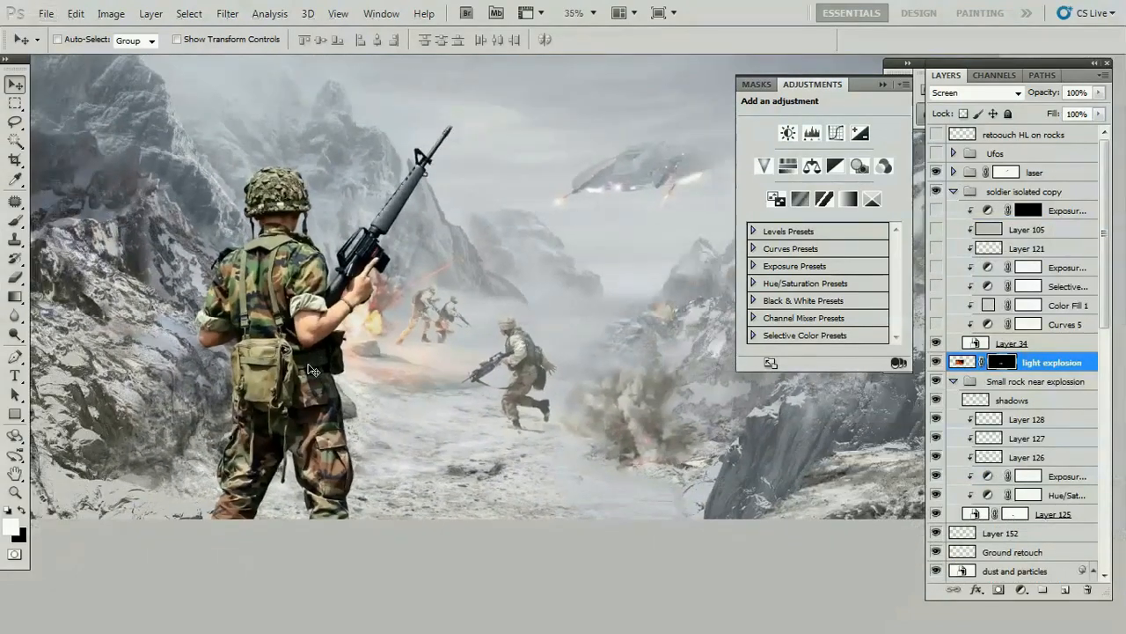
scroll(309, 370, "up", 1)
Turn on the Curves 5, Color Fill 1 and -0.23 Exposure adjustments clipped to the foreground soldier.
left_click(1025, 325)
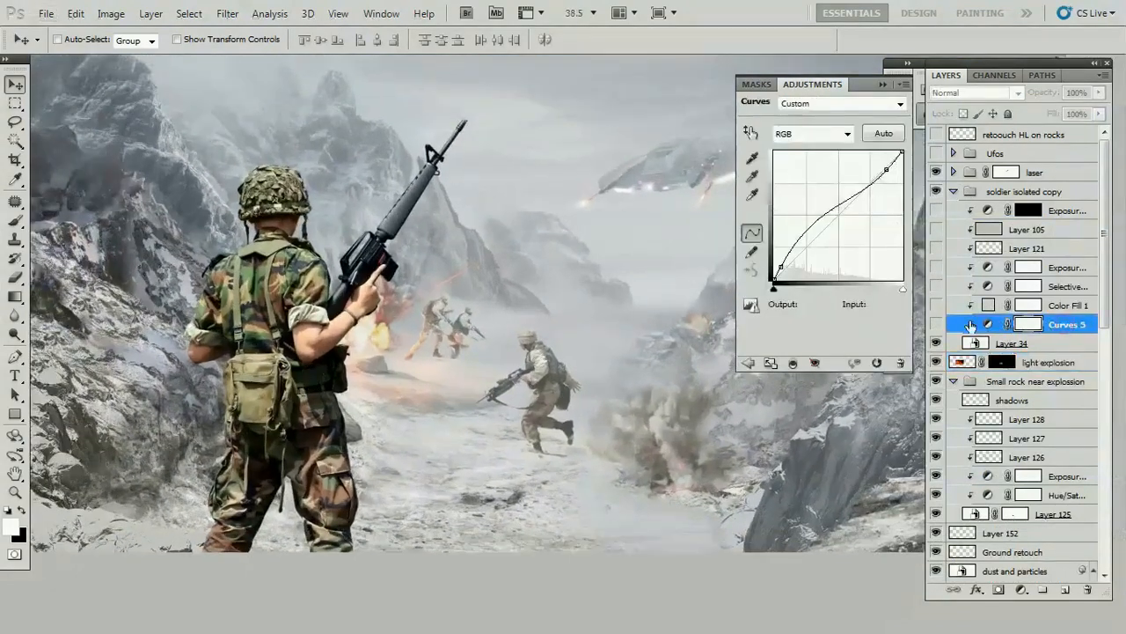
left_click(937, 325)
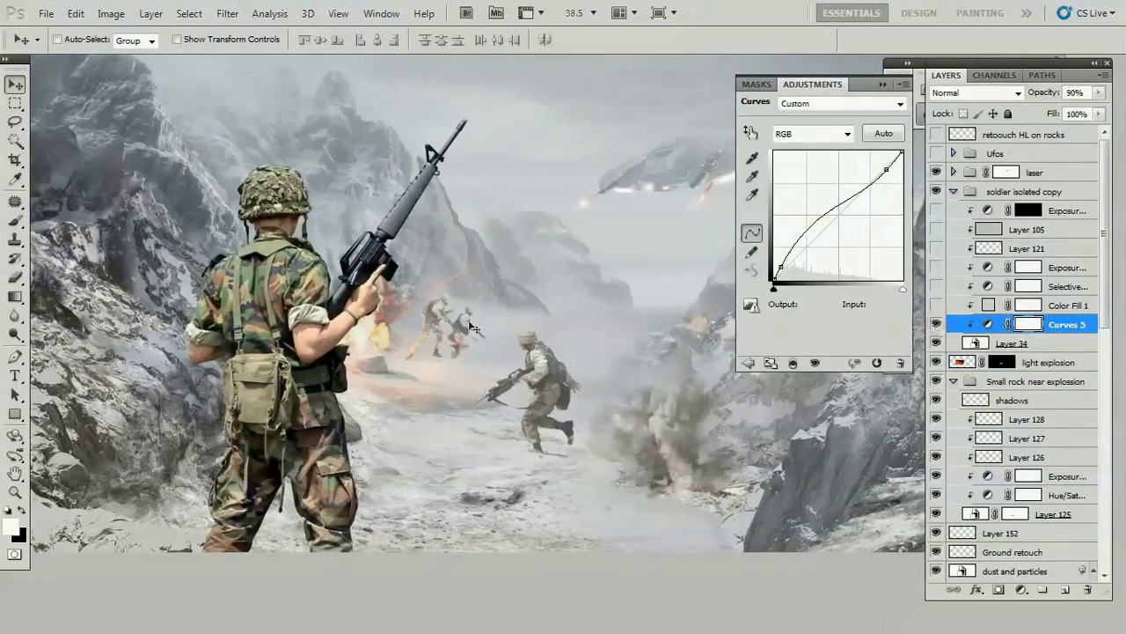
scroll(314, 324, "up", 1)
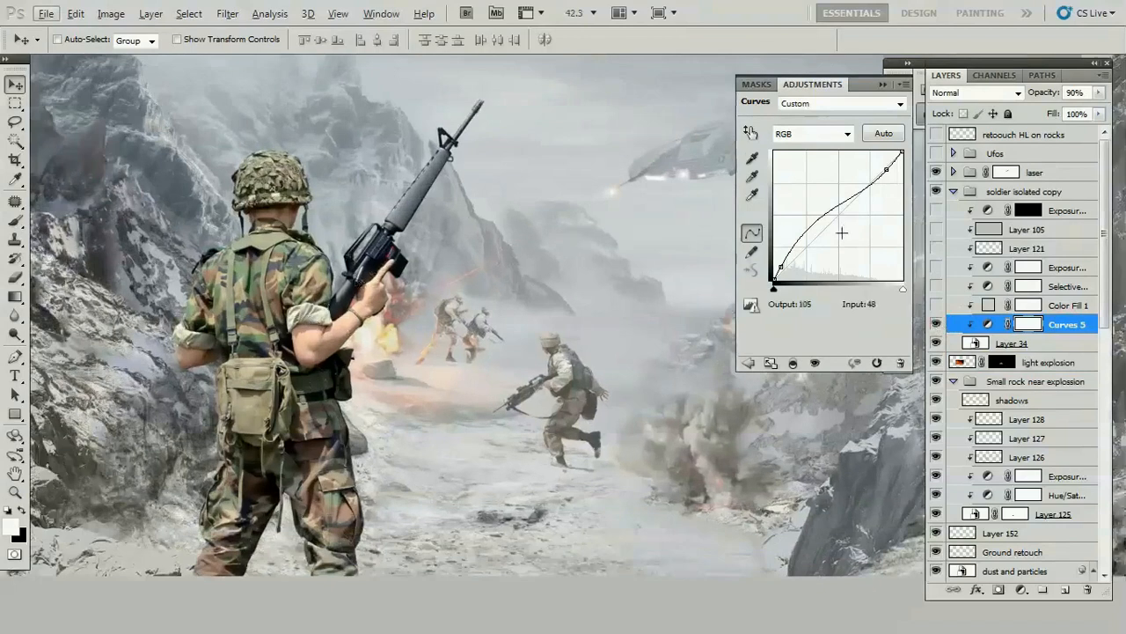
left_click(936, 305)
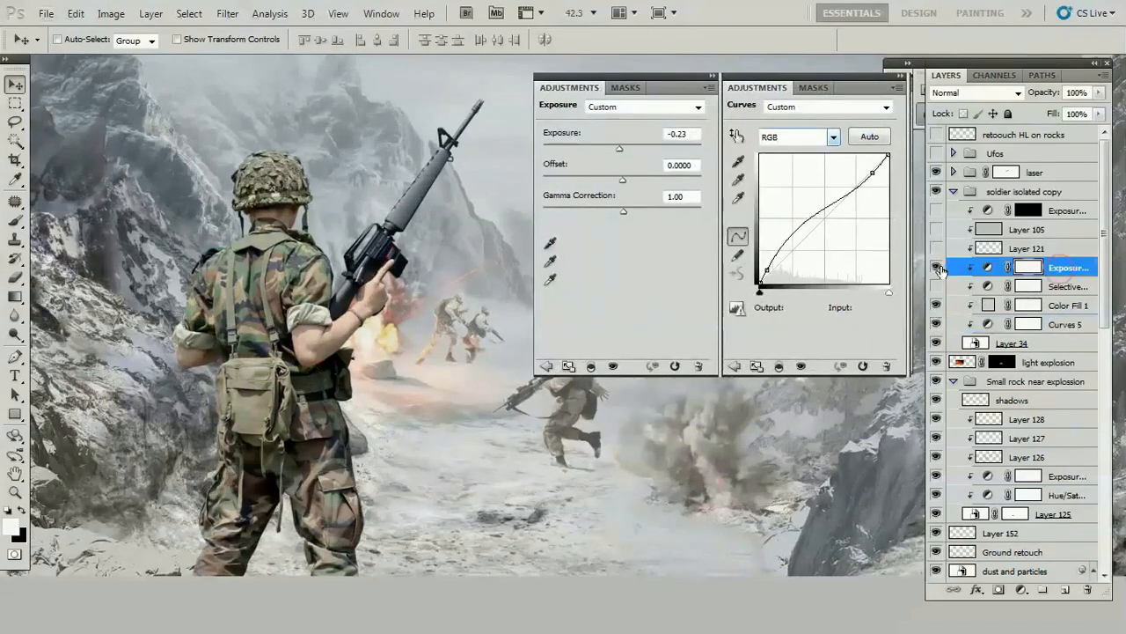
left_click(937, 268)
left_click(937, 268)
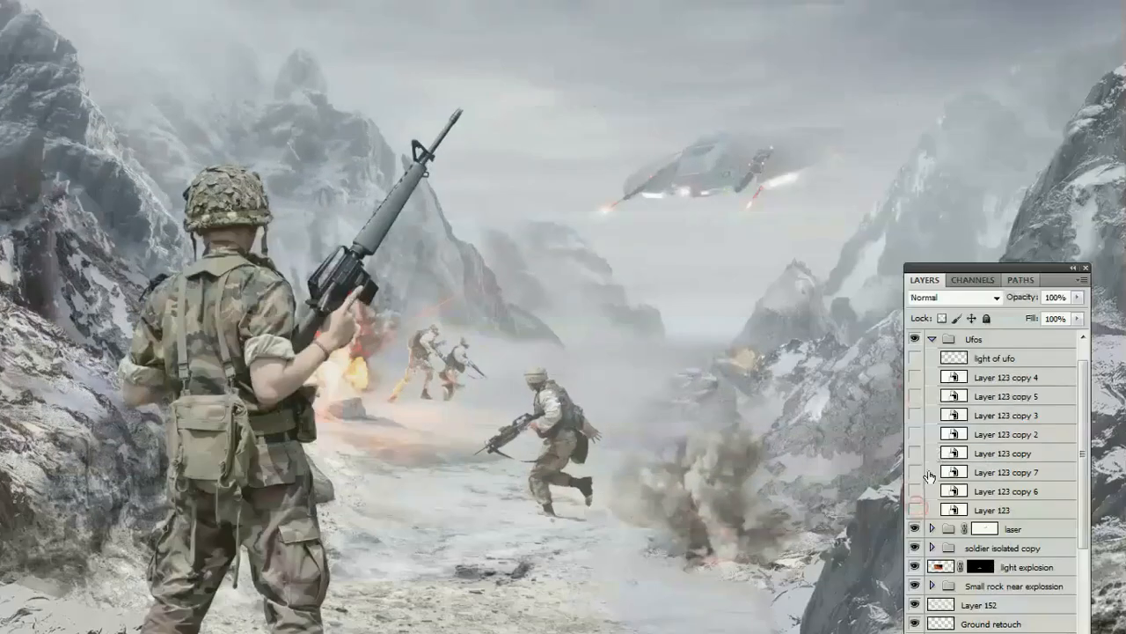
Show Layer 123 and all its copies in the Ufos group to fill the background sky with smaller UFOs.
left_click_drag(916, 509, 916, 434)
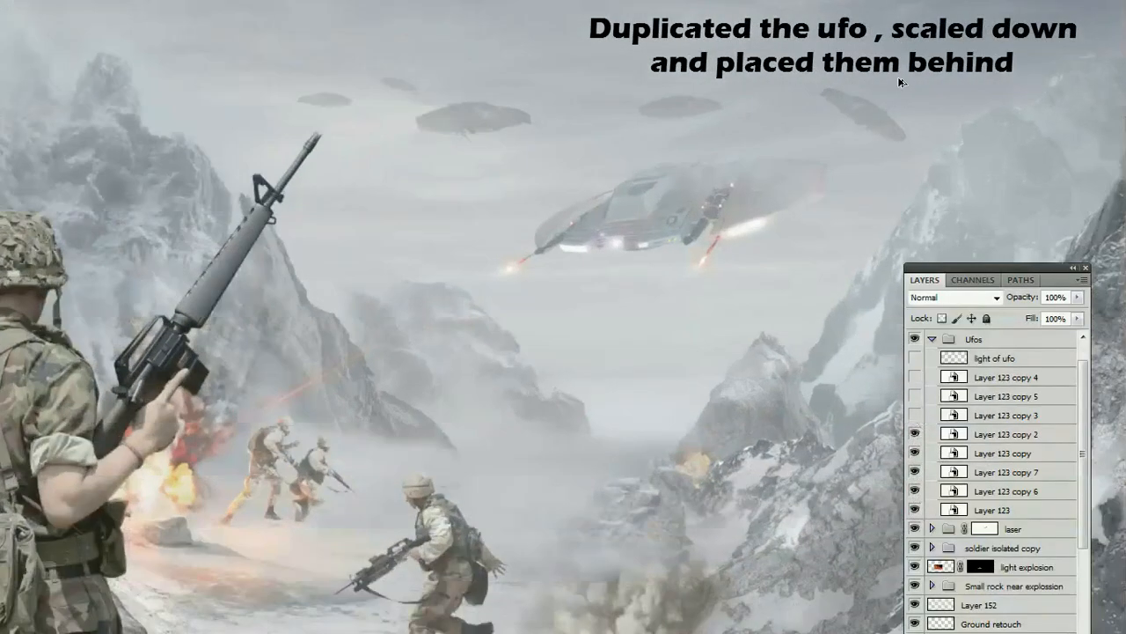
left_click(916, 414)
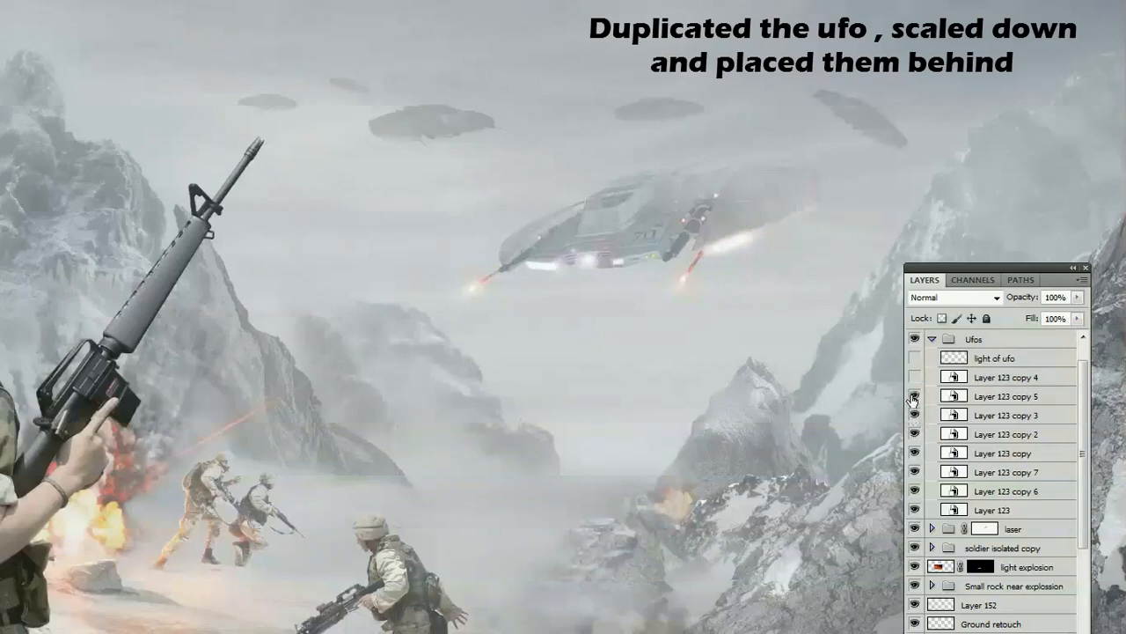
left_click_drag(912, 400, 915, 379)
scroll(730, 72, "up", 1)
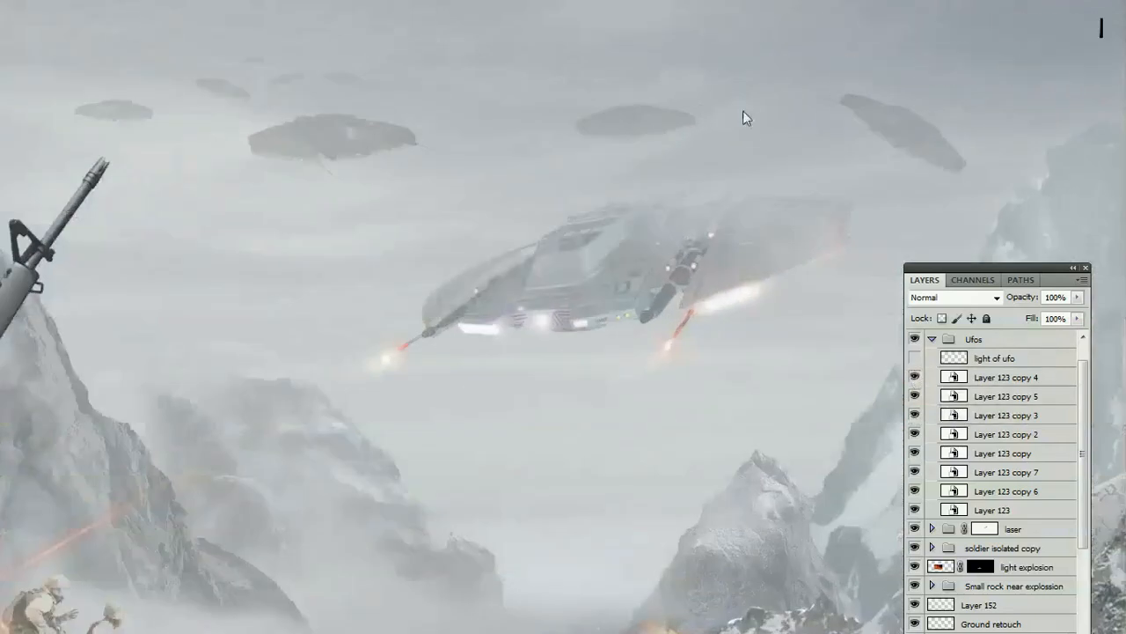
Select and show the light of ufo layer to add lights to the background UFOs.
left_click(976, 364)
left_click(915, 358)
scroll(375, 132, "up", 1)
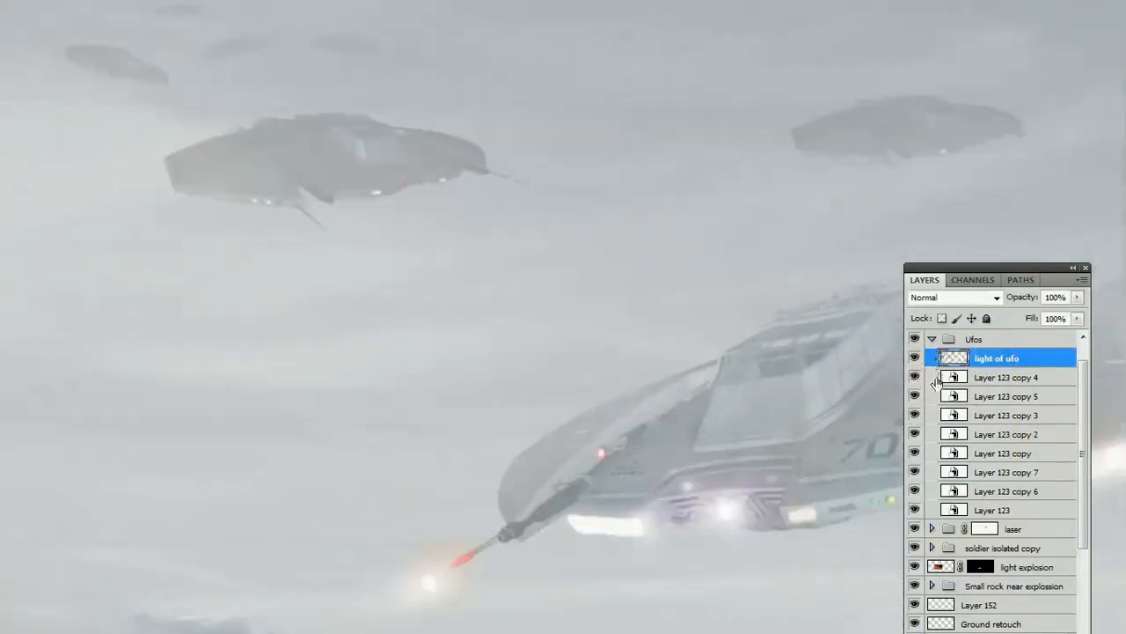